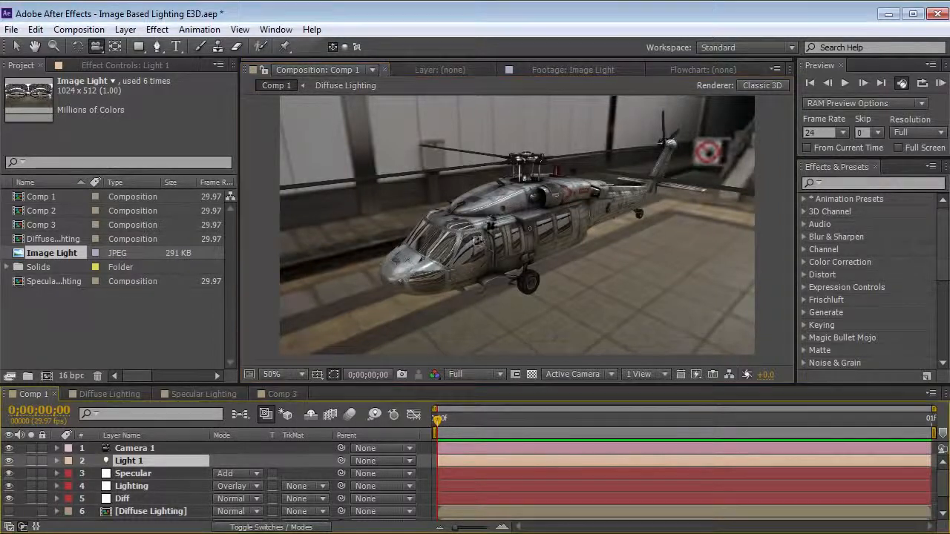
View the Image Light footage at 100% in an enlarged viewer and return to Comp 1
{"action": "double_click", "coordinate": [52, 253]}
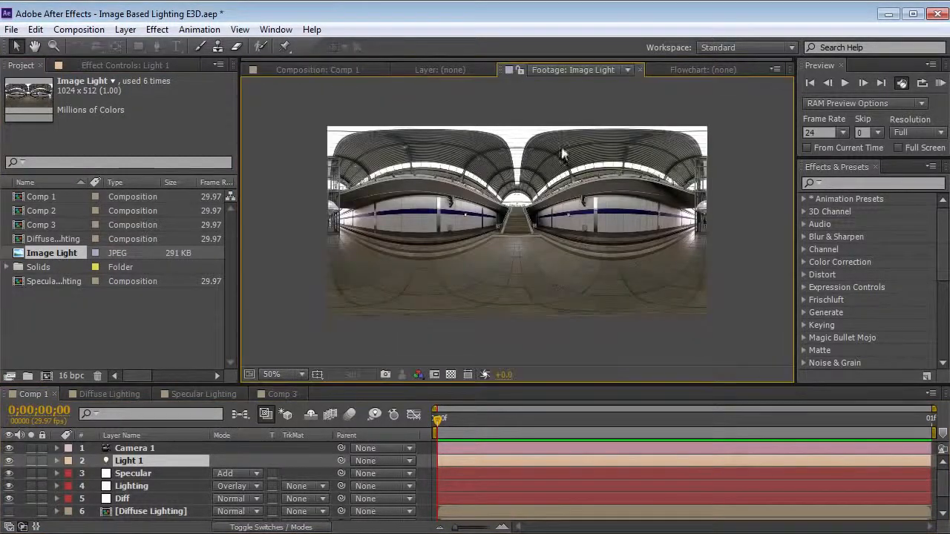
{"action": "scroll", "coordinate": [480, 248], "scroll_direction": "up", "scroll_amount": 1}
{"action": "key", "text": "grave"}
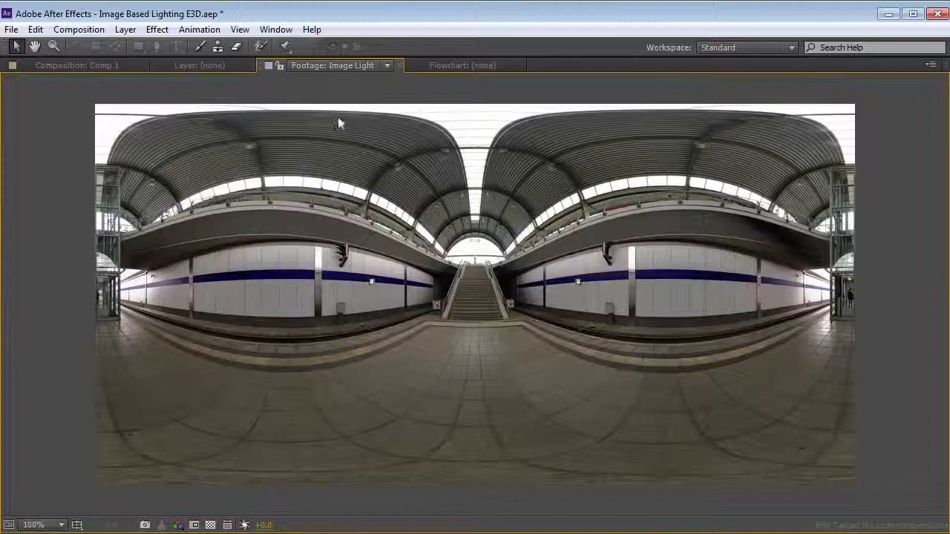
{"action": "key", "text": "grave"}
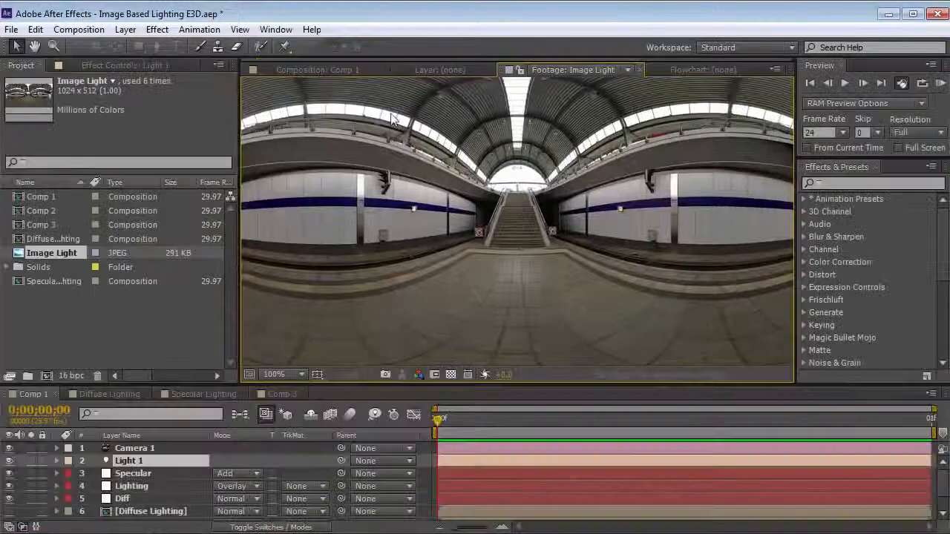
{"action": "left_click", "coordinate": [275, 69]}
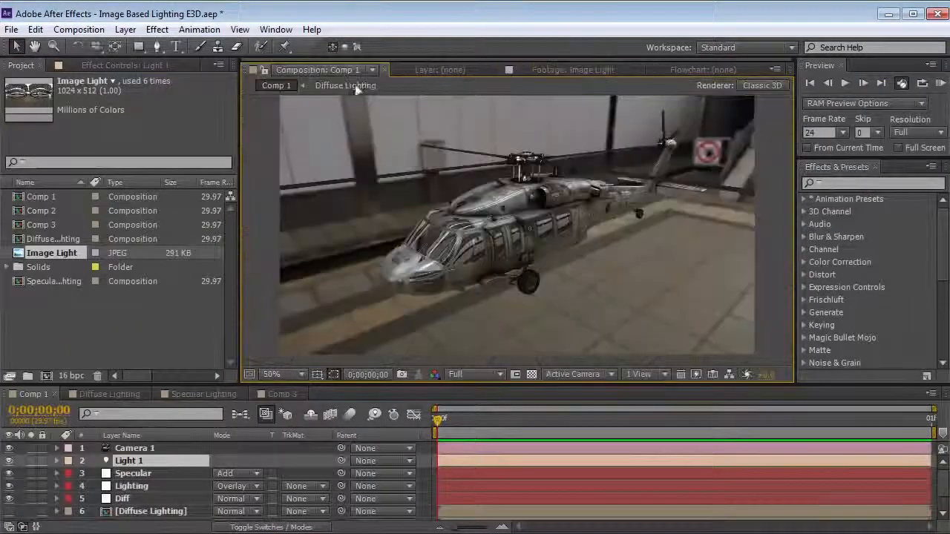
Orbit the camera around the helicopter in Comp 1 and examine its reflections in an enlarged view
{"action": "left_click", "coordinate": [526, 233]}
{"action": "key", "text": "c"}
{"action": "left_click_drag", "start_coordinate": [584, 228], "coordinate": [620, 233]}
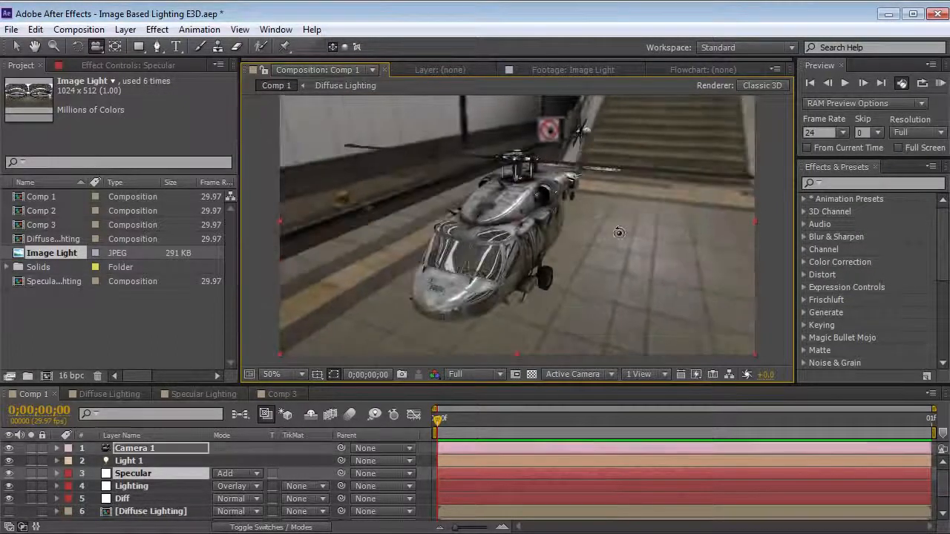
{"action": "key", "text": "grave"}
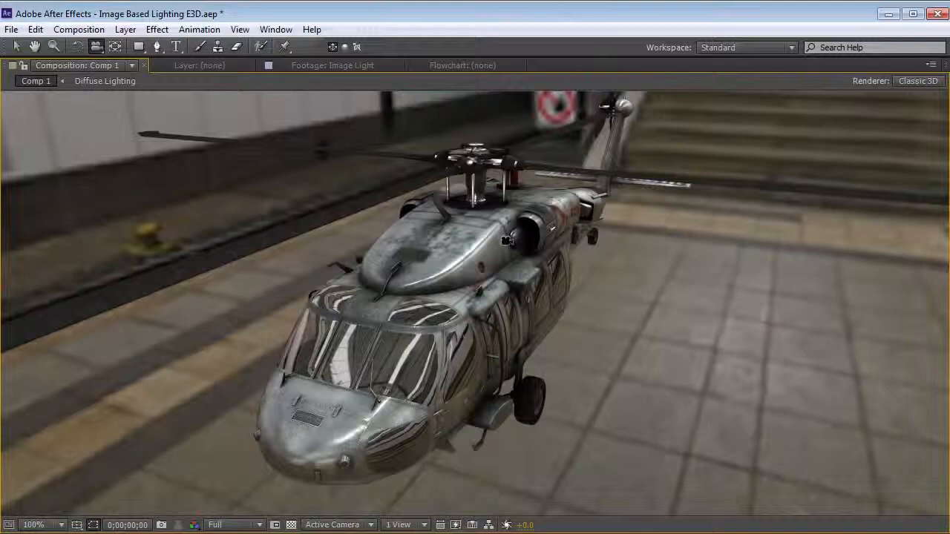
{"action": "key", "text": "grave"}
{"action": "key", "text": "comma"}
{"action": "key", "text": "comma"}
{"action": "left_click_drag", "start_coordinate": [541, 239], "coordinate": [528, 242]}
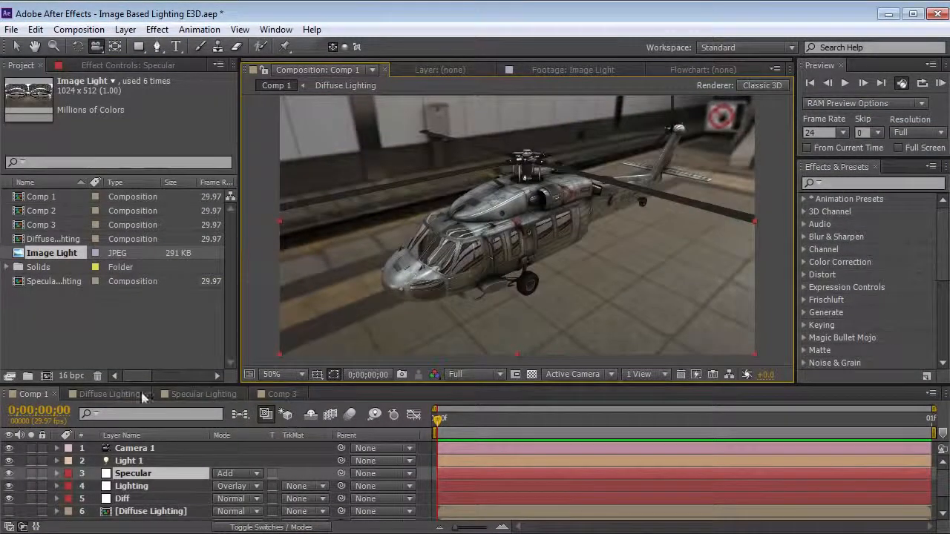
Solo the Diff layer in Comp 1 to examine it alone, and add Lighting and Specular to the soloed layers
{"action": "left_click", "coordinate": [30, 499]}
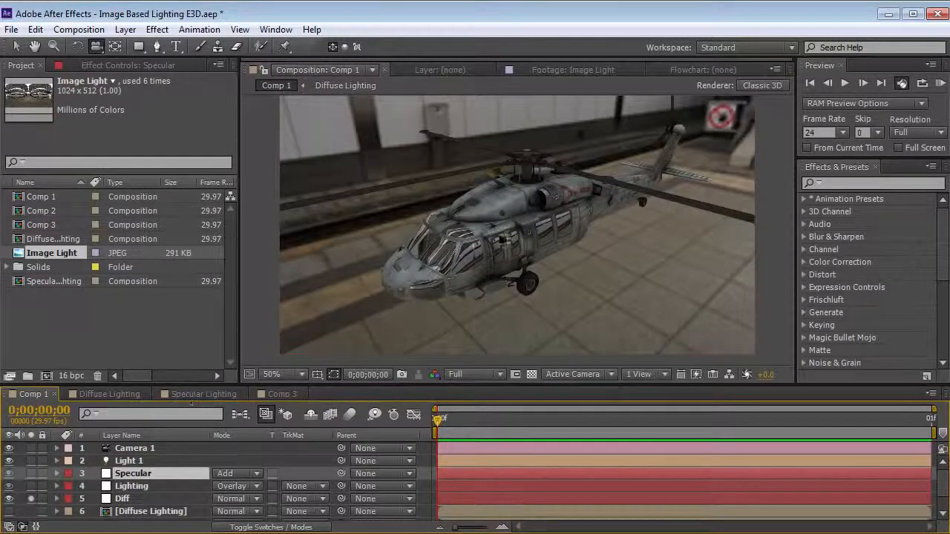
{"action": "left_click_drag", "start_coordinate": [470, 257], "coordinate": [414, 238]}
{"action": "left_click_drag", "start_coordinate": [557, 219], "coordinate": [546, 193]}
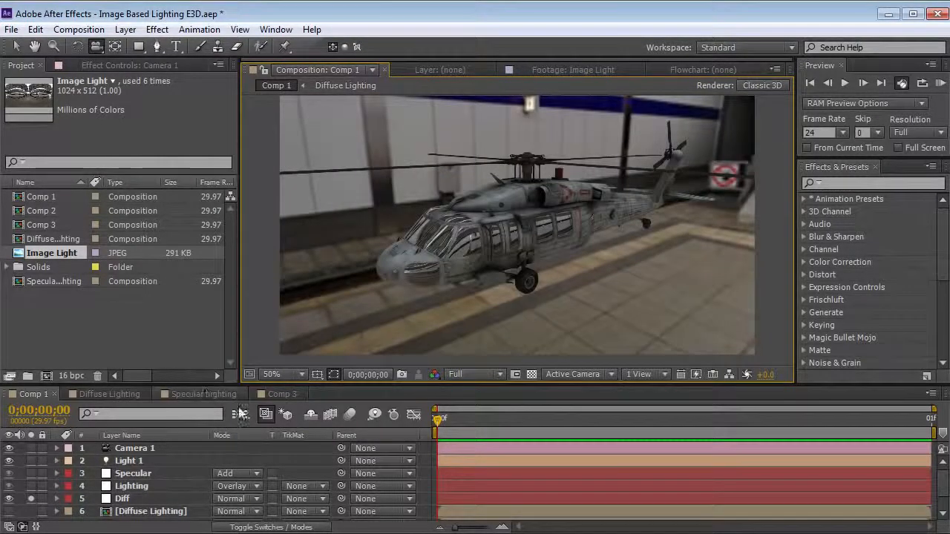
{"action": "left_click_drag", "start_coordinate": [30, 499], "coordinate": [31, 473]}
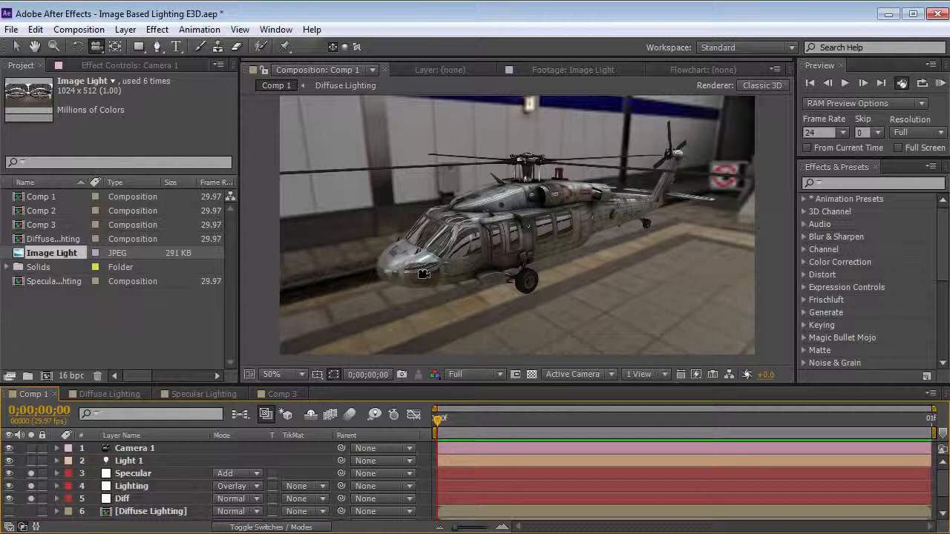
{"action": "left_click_drag", "start_coordinate": [427, 242], "coordinate": [442, 276]}
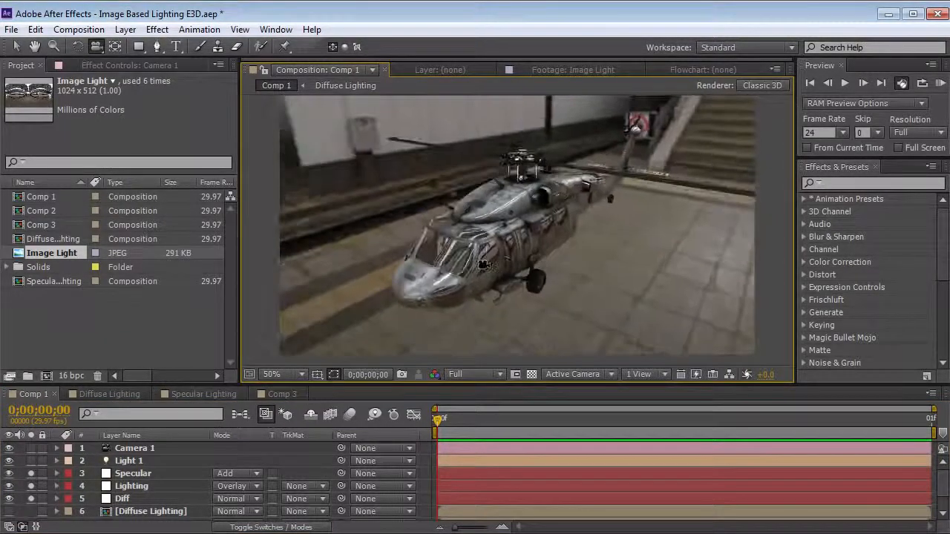
{"action": "right_click", "coordinate": [46, 254]}
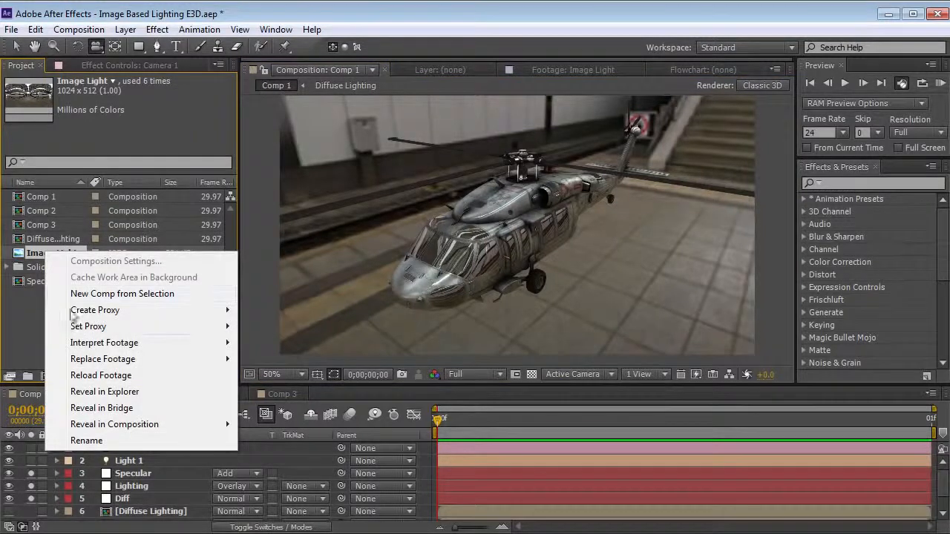
{"action": "mouse_move", "coordinate": [96, 359]}
{"action": "left_click", "coordinate": [269, 359]}
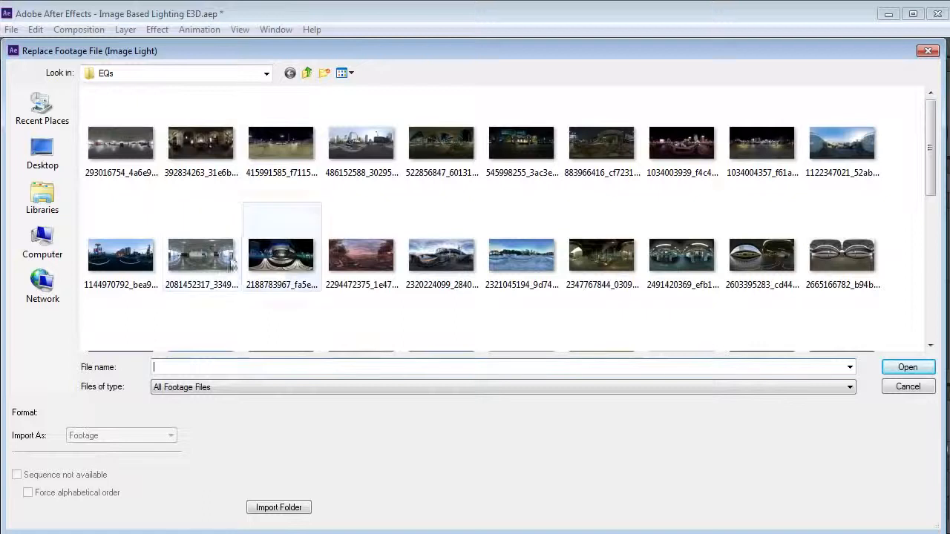
{"action": "left_click", "coordinate": [282, 256]}
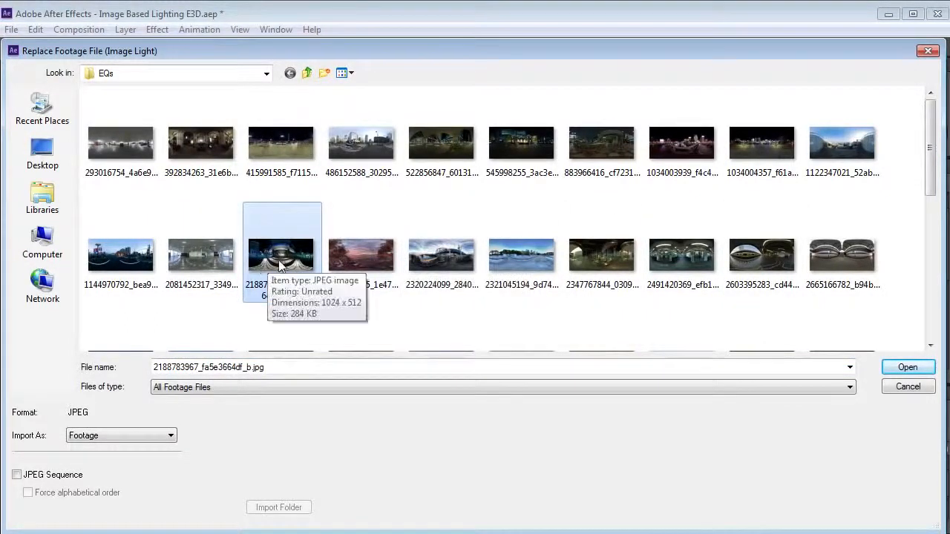
{"action": "left_click", "coordinate": [905, 368]}
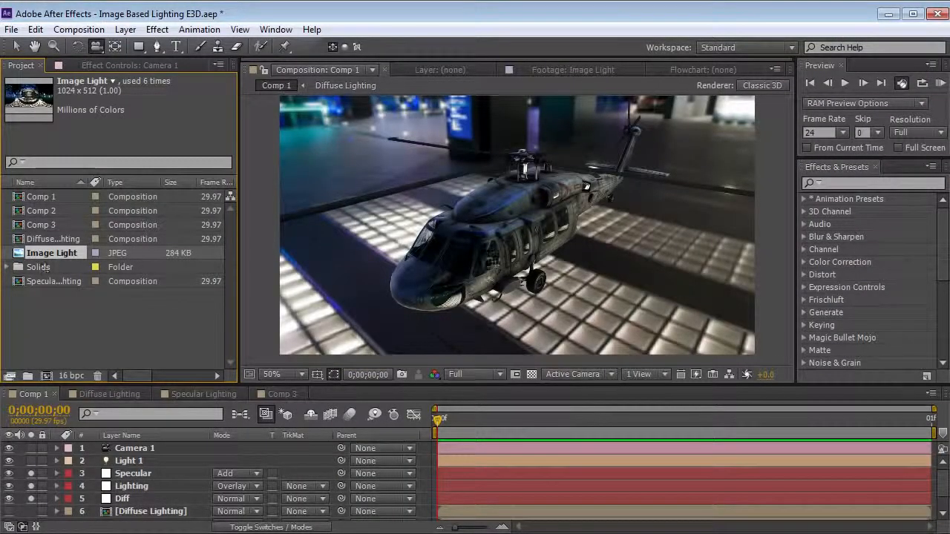
Examine the helicopter's lighting close up and from several angles in Comp 1 and Comp 3
{"action": "left_click_drag", "start_coordinate": [582, 278], "coordinate": [454, 293]}
{"action": "scroll", "coordinate": [452, 293], "scroll_direction": "up", "scroll_amount": 1}
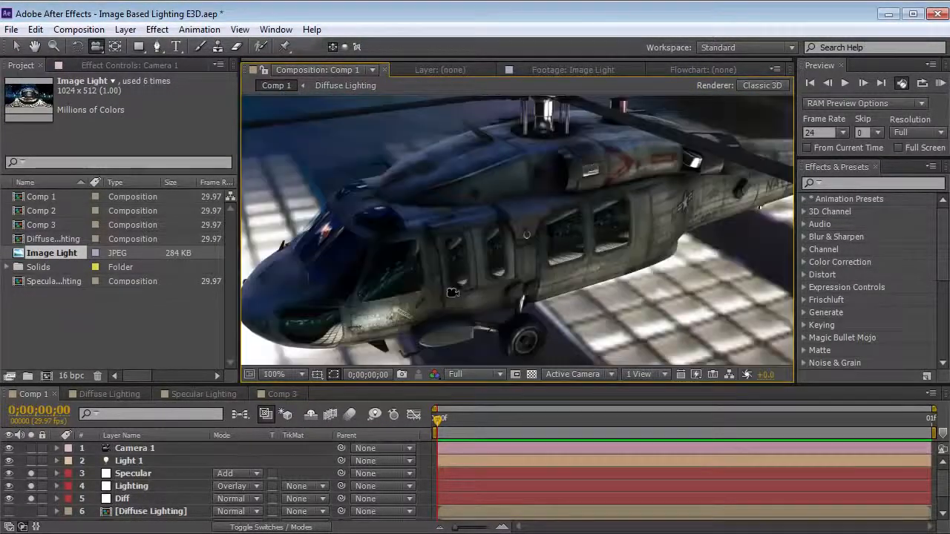
{"action": "left_click_drag", "start_coordinate": [516, 314], "coordinate": [570, 291]}
{"action": "left_click_drag", "start_coordinate": [431, 255], "coordinate": [473, 275]}
{"action": "scroll", "coordinate": [480, 281], "scroll_direction": "down", "scroll_amount": 1}
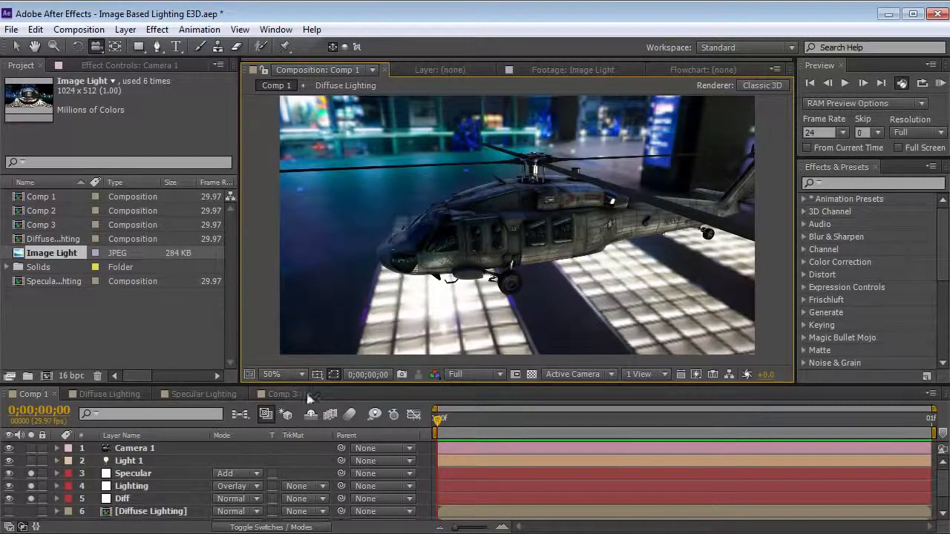
{"action": "left_click", "coordinate": [281, 394]}
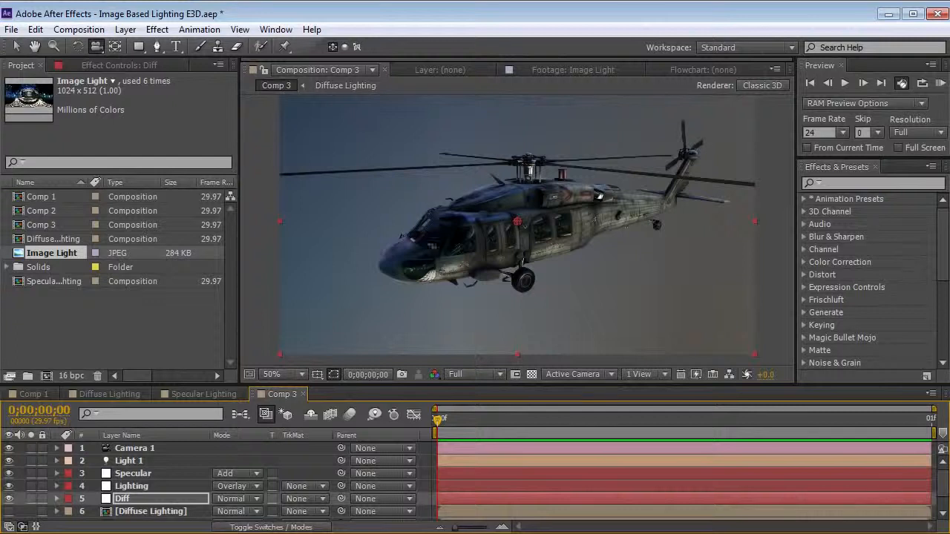
{"action": "left_click_drag", "start_coordinate": [397, 266], "coordinate": [495, 263]}
{"action": "left_click", "coordinate": [30, 394]}
{"action": "right_click", "coordinate": [57, 253]}
{"action": "mouse_move", "coordinate": [141, 359]}
{"action": "left_click", "coordinate": [272, 361]}
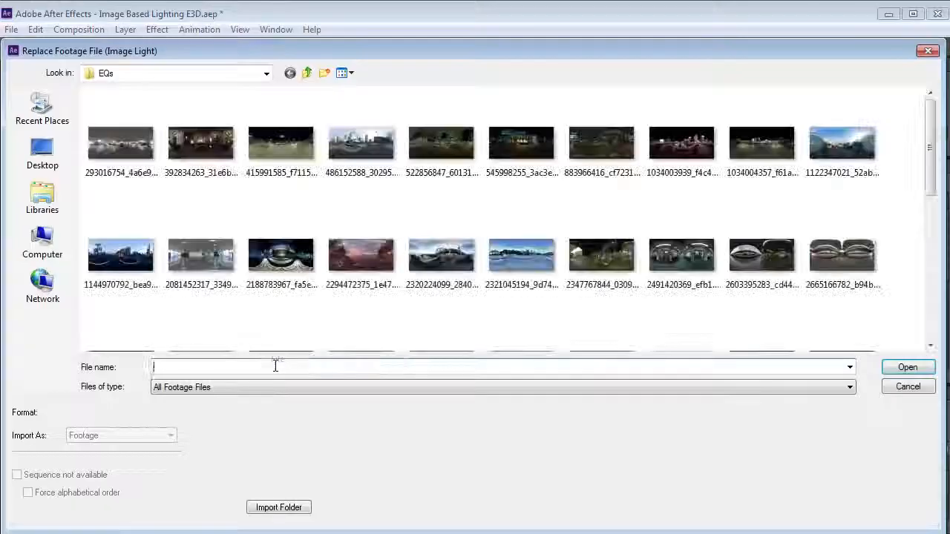
{"action": "left_click", "coordinate": [664, 291]}
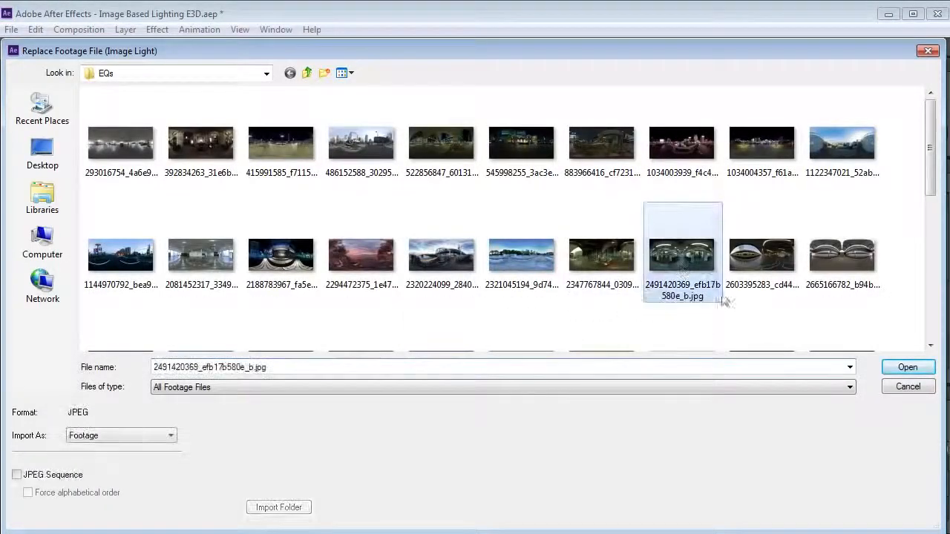
{"action": "left_click", "coordinate": [906, 367]}
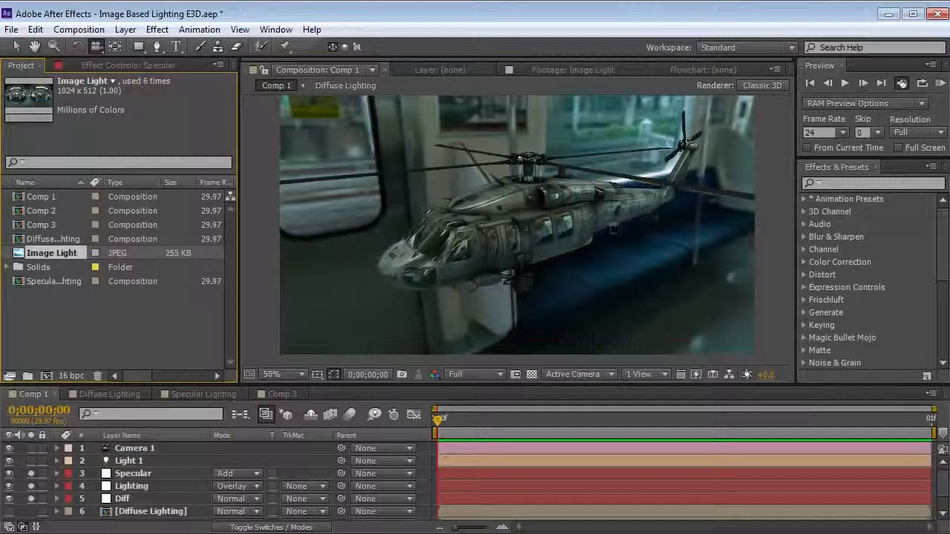
{"action": "left_click_drag", "start_coordinate": [586, 247], "coordinate": [643, 235]}
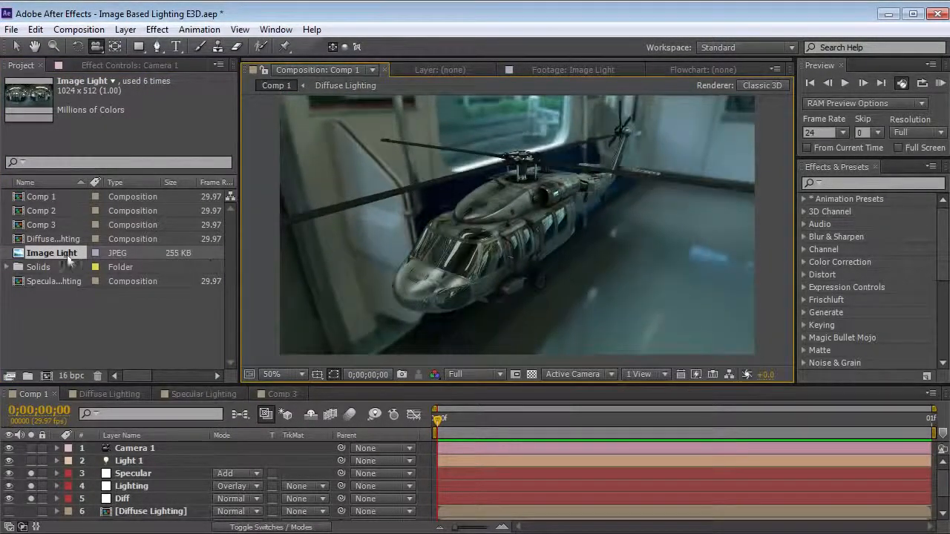
{"action": "right_click", "coordinate": [65, 254]}
{"action": "mouse_move", "coordinate": [222, 363]}
{"action": "left_click", "coordinate": [286, 363]}
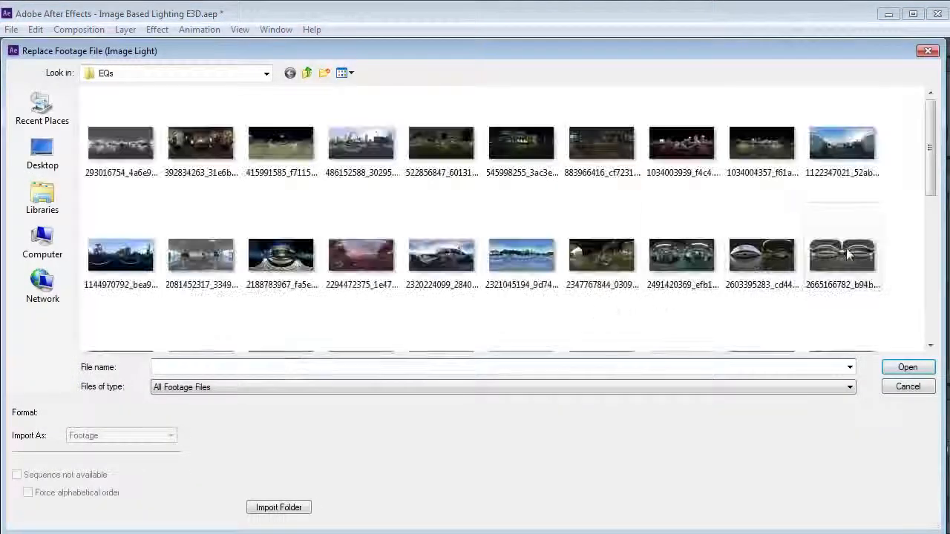
{"action": "double_click", "coordinate": [761, 254]}
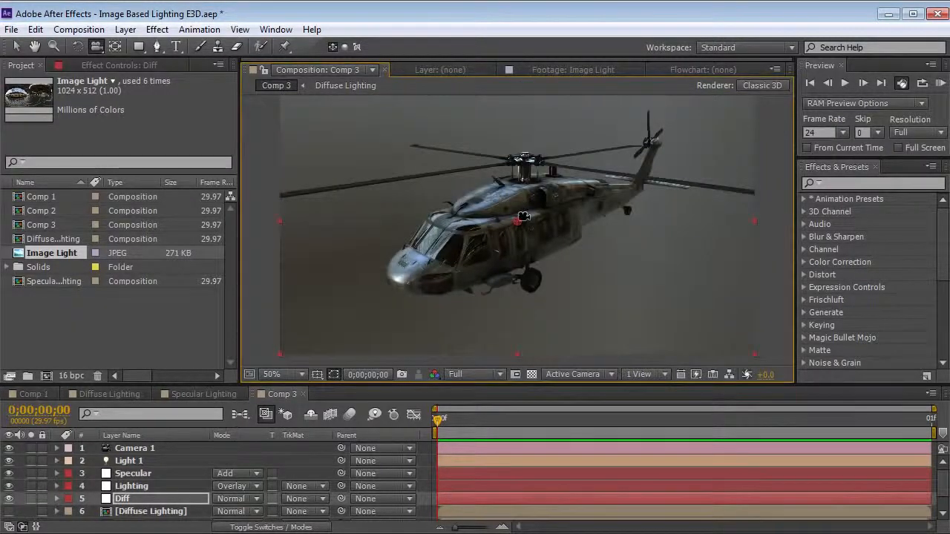
Examine the Specular layer's contribution in Comp 3 at 100%, soloing and unsoloing it from several camera angles
{"action": "left_click_drag", "start_coordinate": [577, 231], "coordinate": [532, 230]}
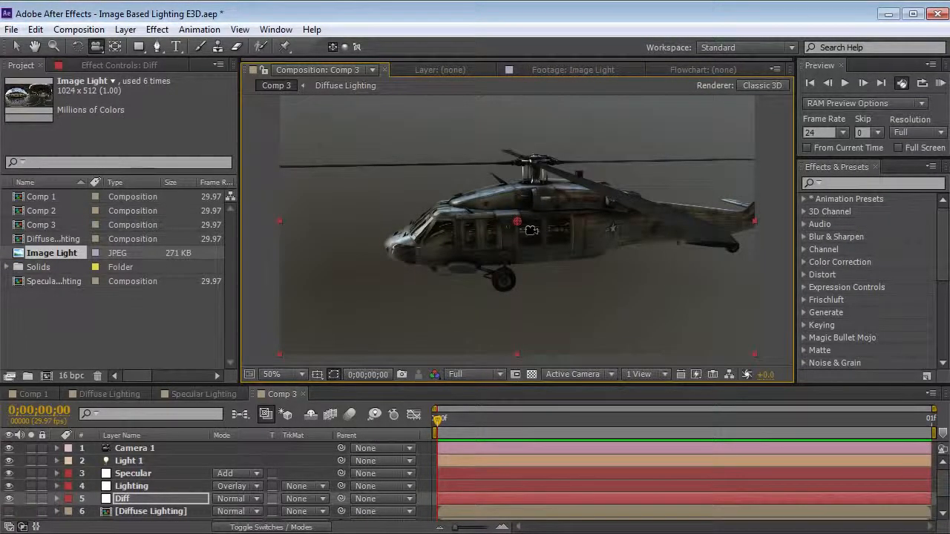
{"action": "key", "text": "period"}
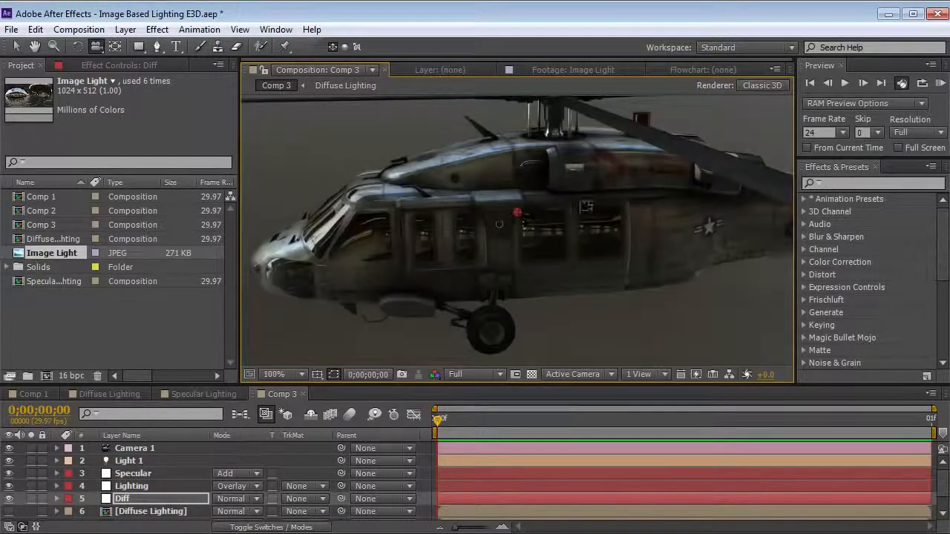
{"action": "left_click_drag", "start_coordinate": [557, 219], "coordinate": [536, 252]}
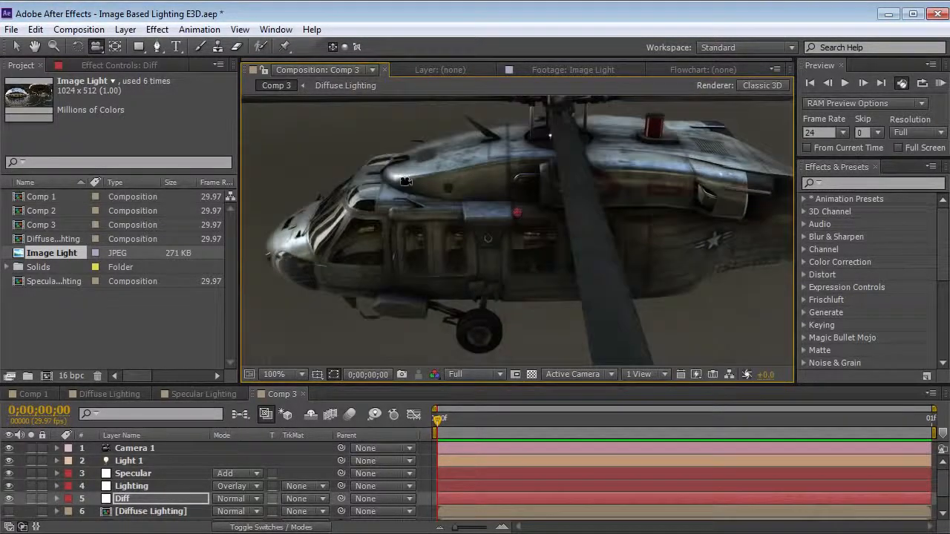
{"action": "left_click", "coordinate": [31, 473]}
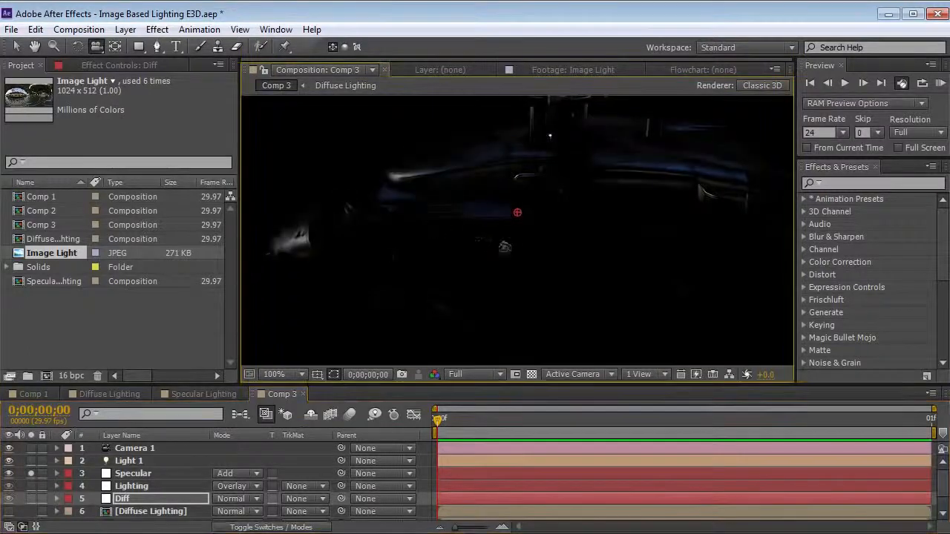
{"action": "left_click_drag", "start_coordinate": [555, 242], "coordinate": [517, 213]}
{"action": "left_click", "coordinate": [31, 474]}
{"action": "left_click", "coordinate": [31, 473]}
{"action": "left_click_drag", "start_coordinate": [307, 316], "coordinate": [277, 350]}
{"action": "left_click_drag", "start_coordinate": [397, 312], "coordinate": [563, 164]}
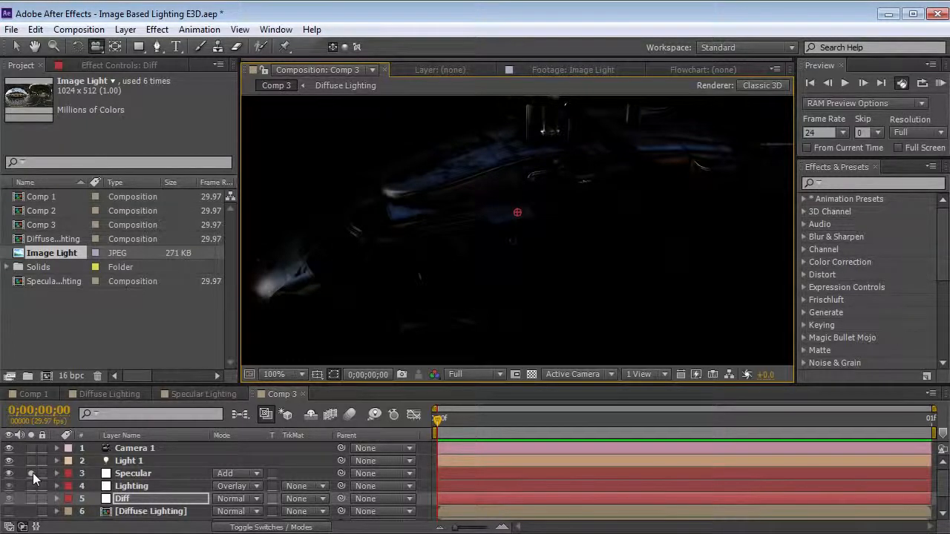
{"action": "left_click", "coordinate": [33, 473]}
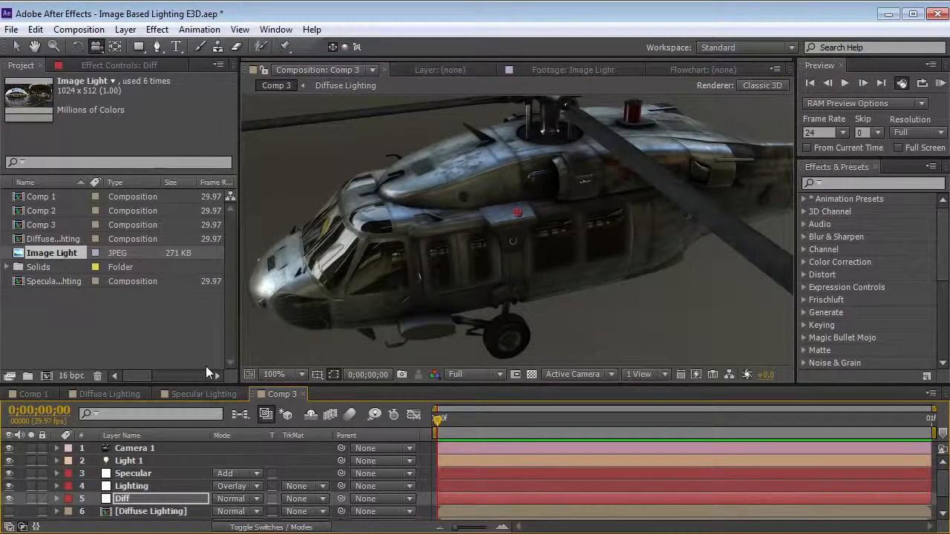
Switch to Windows Photo Viewer and browse through the ibl helicopter render images
{"action": "left_click_drag", "start_coordinate": [564, 249], "coordinate": [496, 258]}
{"action": "scroll", "coordinate": [493, 251], "scroll_direction": "down", "scroll_amount": 1}
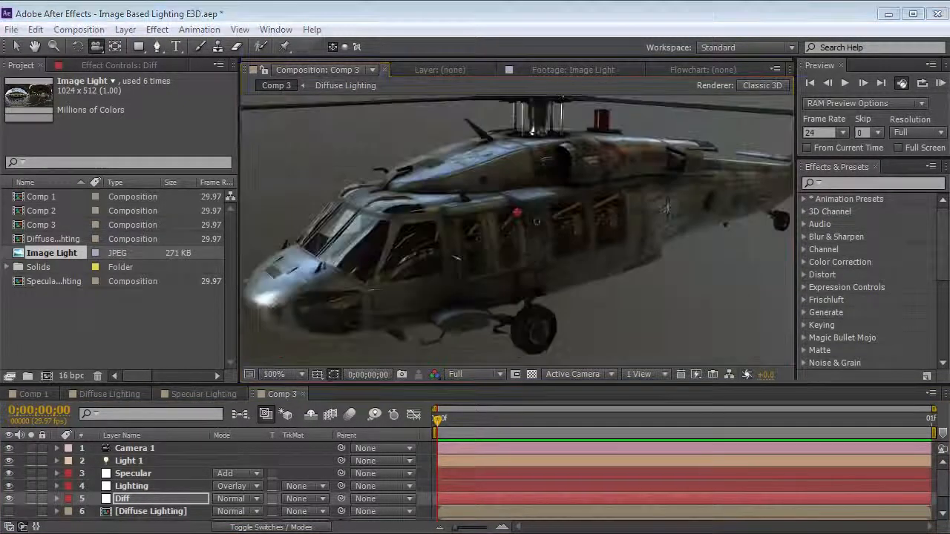
{"action": "key", "text": "alt+Tab"}
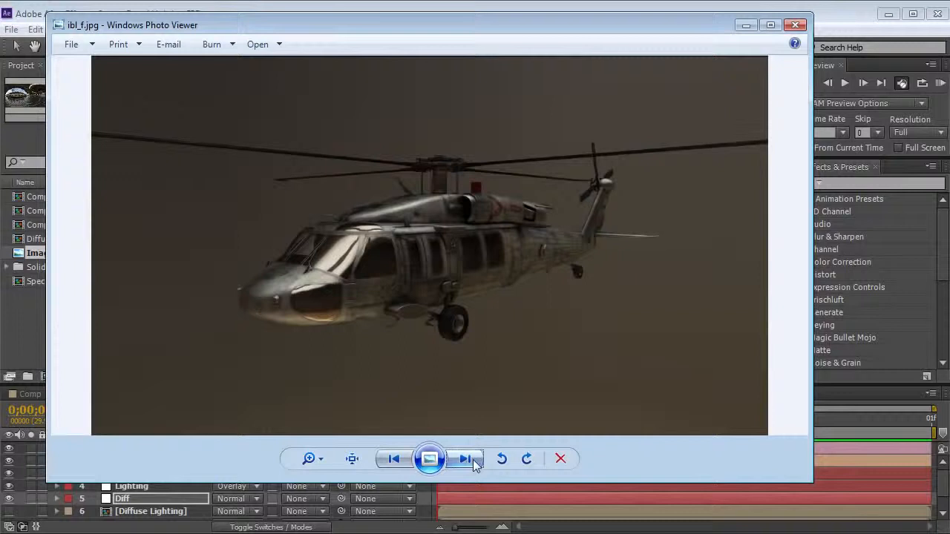
{"action": "left_click", "coordinate": [469, 459]}
{"action": "left_click", "coordinate": [468, 457]}
{"action": "left_click", "coordinate": [468, 458]}
{"action": "left_click", "coordinate": [468, 457]}
{"action": "left_click", "coordinate": [468, 458]}
{"action": "left_click", "coordinate": [468, 458]}
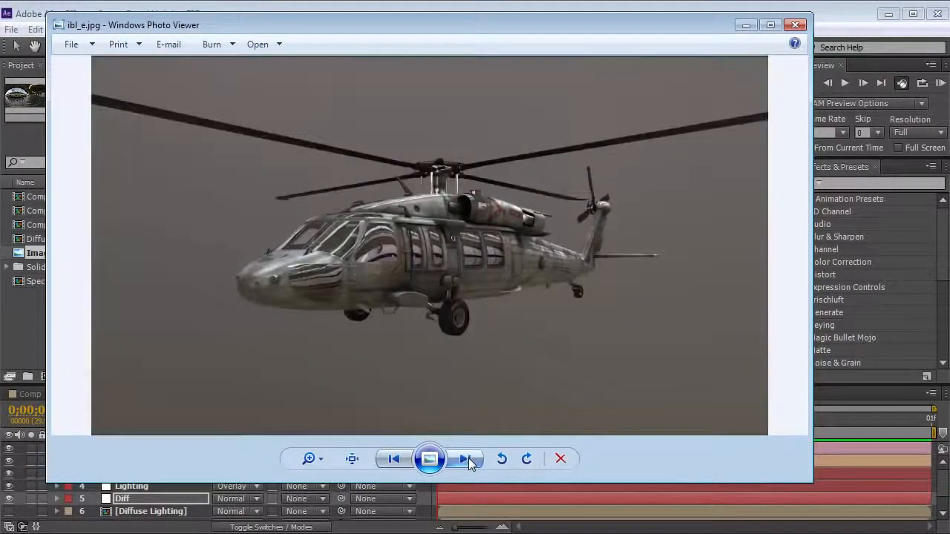
{"action": "left_click", "coordinate": [468, 458]}
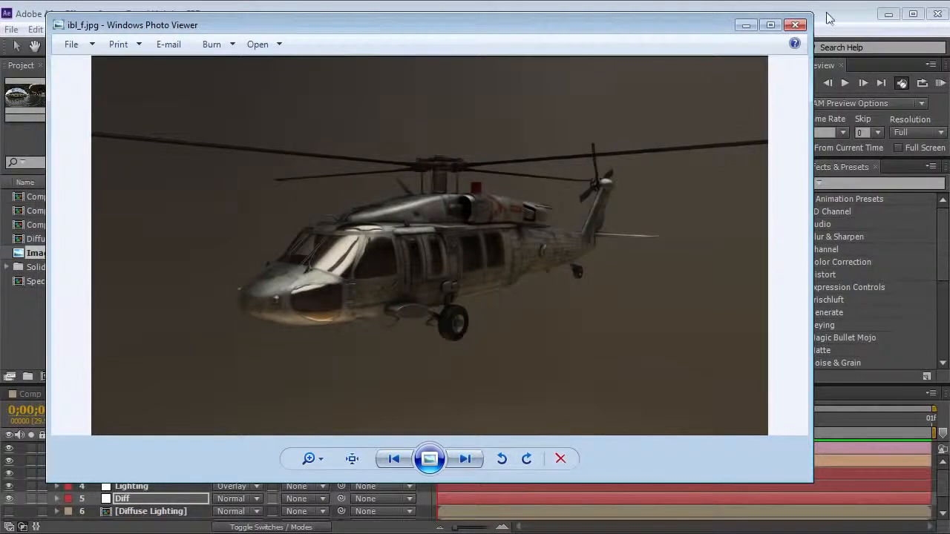
Switch back to After Effects and select the Light 1 layer in Comp 3
{"action": "left_click", "coordinate": [835, 17]}
{"action": "left_click", "coordinate": [132, 460]}
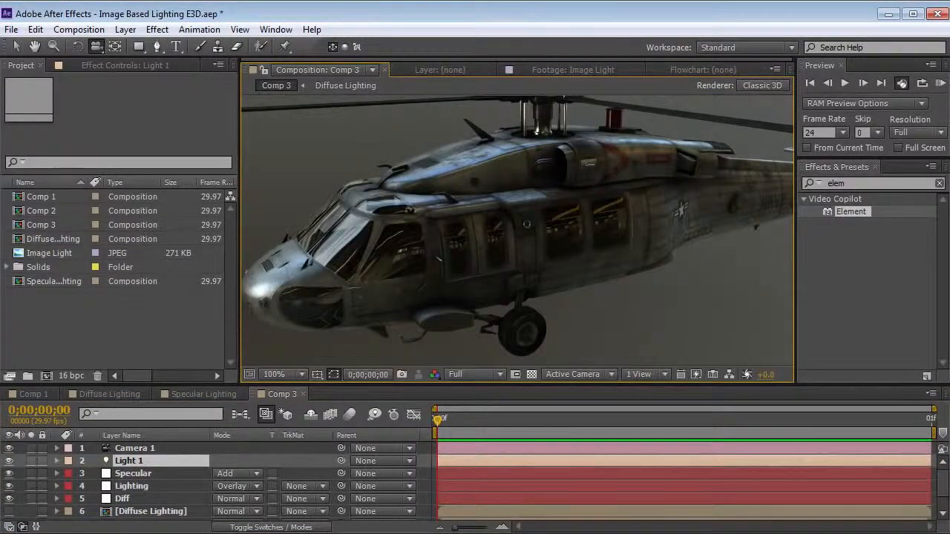
Hide the Specular and Lighting layers in Comp 3 and examine the Diff layer alone from different camera angles
{"action": "left_click_drag", "start_coordinate": [425, 259], "coordinate": [433, 263]}
{"action": "left_click", "coordinate": [10, 486]}
{"action": "left_click", "coordinate": [122, 498]}
{"action": "left_click_drag", "start_coordinate": [502, 253], "coordinate": [532, 229]}
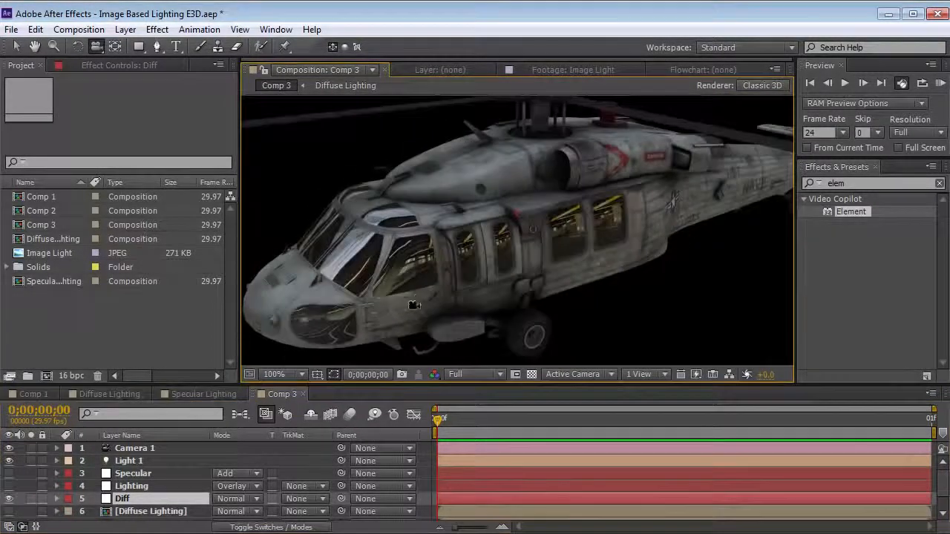
Check the intensity setting of Light 1 and view the diffuse-only helicopter from other camera angles
{"action": "left_click", "coordinate": [149, 460]}
{"action": "key", "text": "t"}
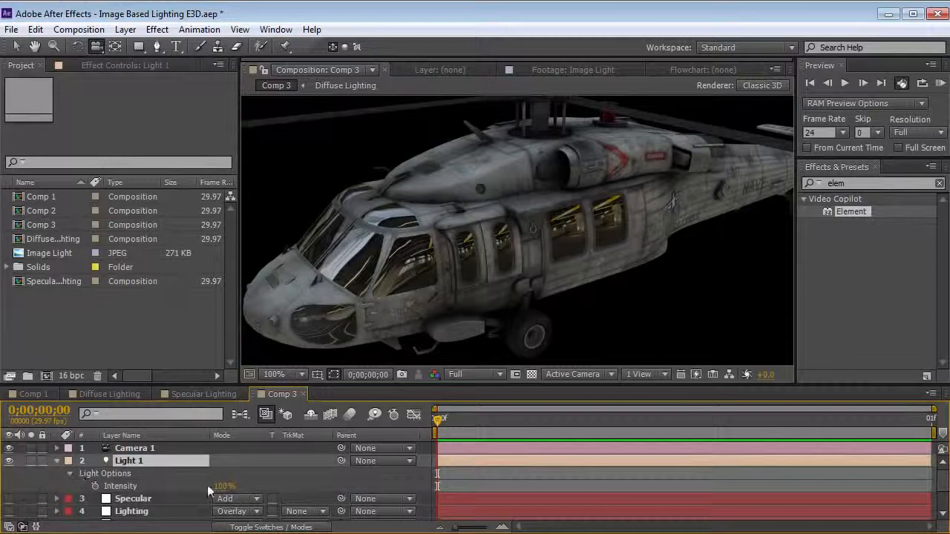
{"action": "mouse_move", "coordinate": [460, 241]}
{"action": "left_mouse_down"}
{"action": "mouse_move", "coordinate": [631, 237]}
{"action": "mouse_move", "coordinate": [469, 234]}
{"action": "left_mouse_up"}
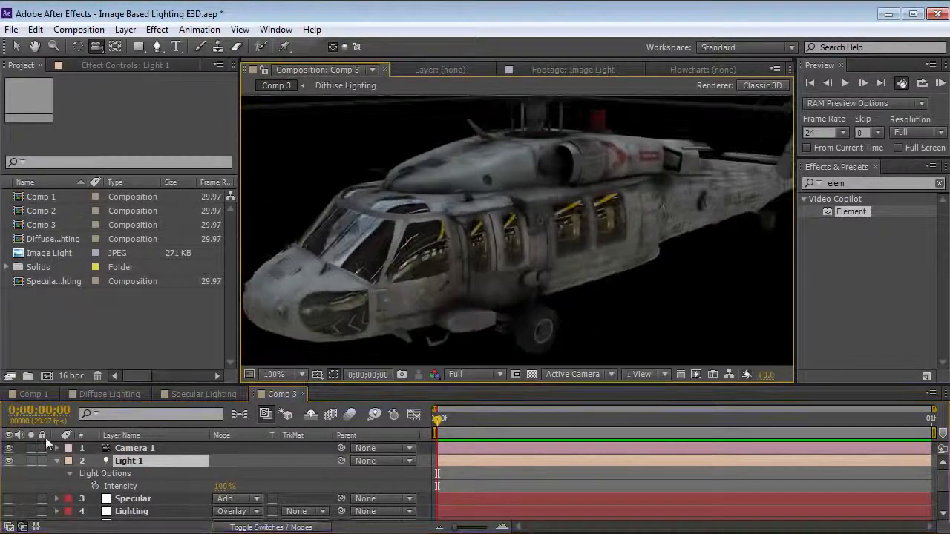
{"action": "left_click", "coordinate": [57, 461]}
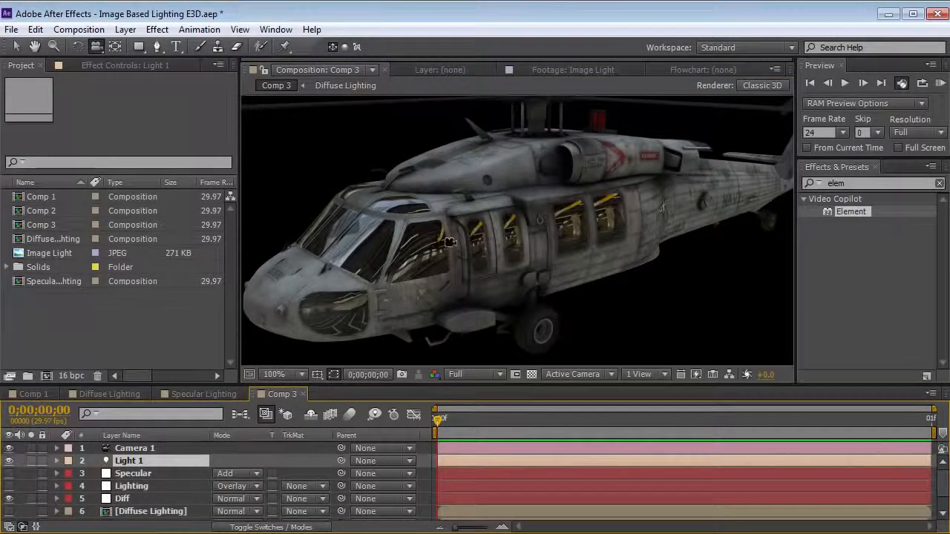
{"action": "left_click_drag", "start_coordinate": [565, 245], "coordinate": [491, 282]}
Turn the Lighting layer back on and solo it to examine its shading from another camera angle
{"action": "left_click", "coordinate": [151, 485]}
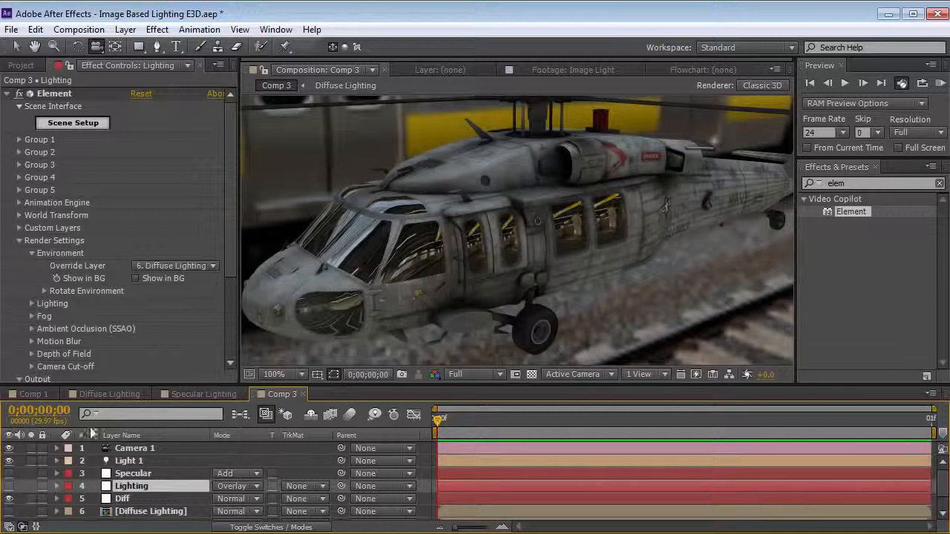
{"action": "left_click", "coordinate": [9, 486]}
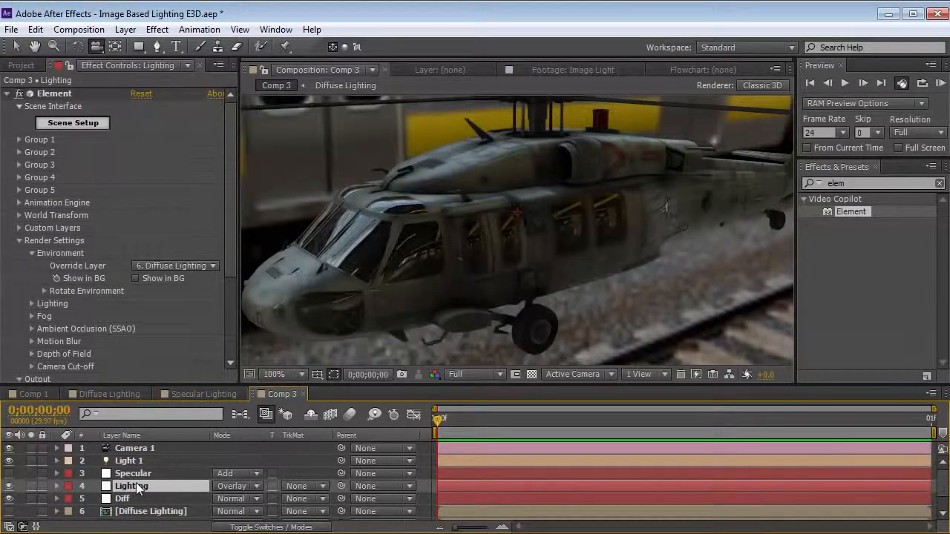
{"action": "left_click", "coordinate": [31, 487]}
{"action": "left_click_drag", "start_coordinate": [468, 235], "coordinate": [441, 260]}
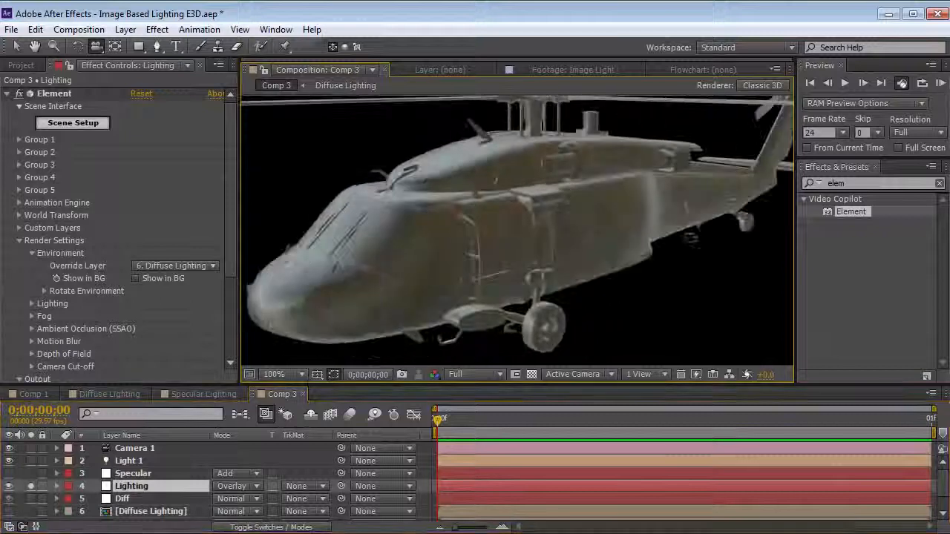
Turn the Specular layer back on, examine it soloed, and inspect the full helicopter composite in an enlarged viewer
{"action": "left_click", "coordinate": [9, 474]}
{"action": "left_click", "coordinate": [31, 473]}
{"action": "left_click", "coordinate": [31, 486]}
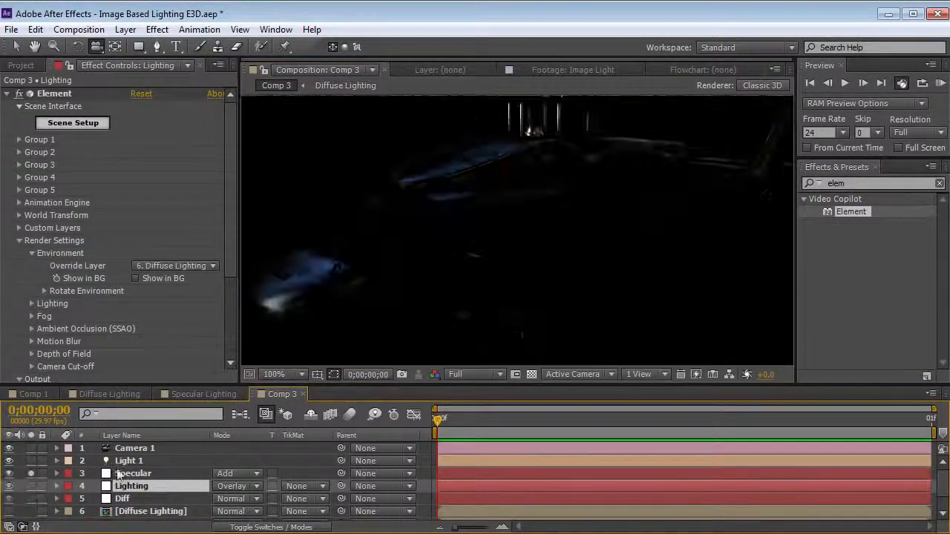
{"action": "left_click", "coordinate": [131, 474]}
{"action": "left_click_drag", "start_coordinate": [619, 232], "coordinate": [612, 278]}
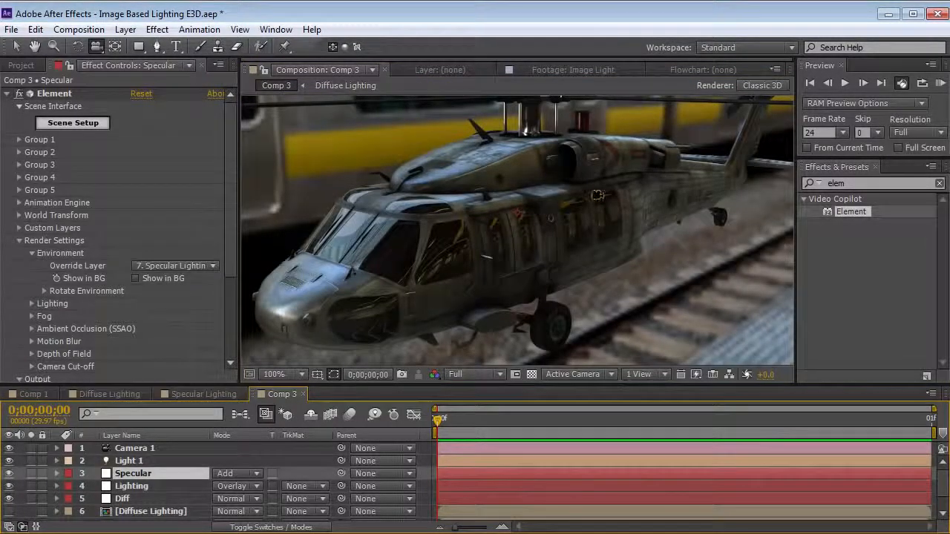
{"action": "left_click_drag", "start_coordinate": [573, 216], "coordinate": [525, 226]}
{"action": "key", "text": "grave"}
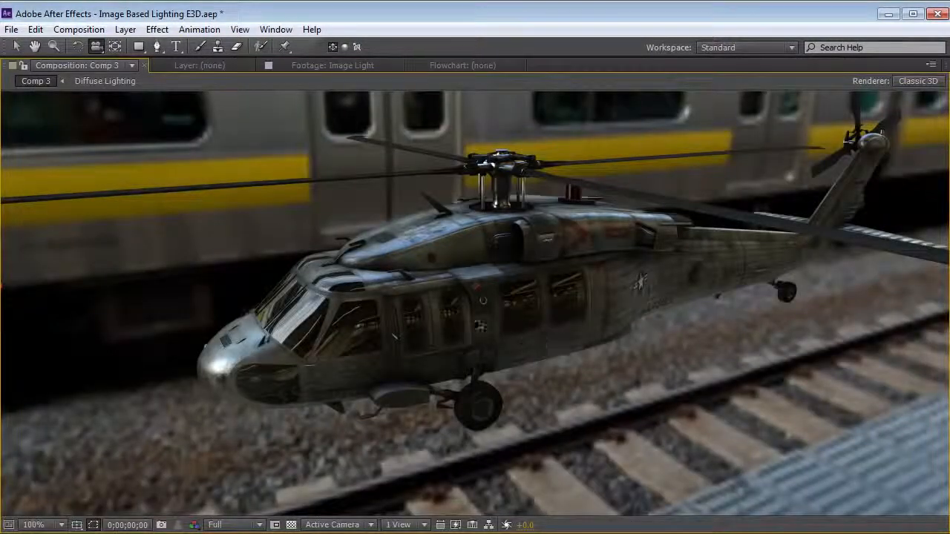
Create a composition named Comp 4 with the HDV/HDTV 720 29.97 preset and a duration of 0;00;05;01
{"action": "left_click", "coordinate": [79, 28]}
{"action": "left_click", "coordinate": [93, 48]}
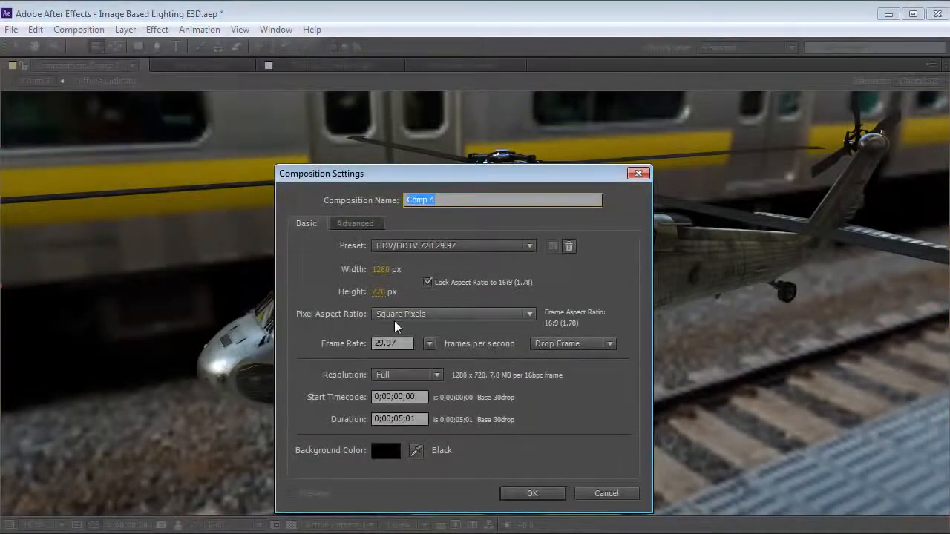
{"action": "left_click", "coordinate": [533, 494]}
{"action": "key", "text": "grave"}
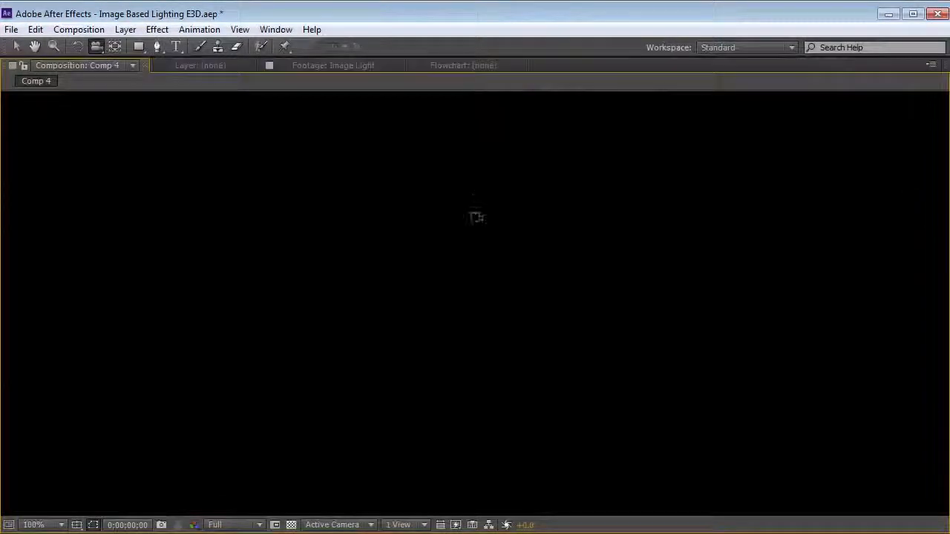
Add a white 1280 x 720 px solid named Element to Comp 4 and restore the full panel layout
{"action": "left_click", "coordinate": [125, 29]}
{"action": "mouse_move", "coordinate": [148, 45]}
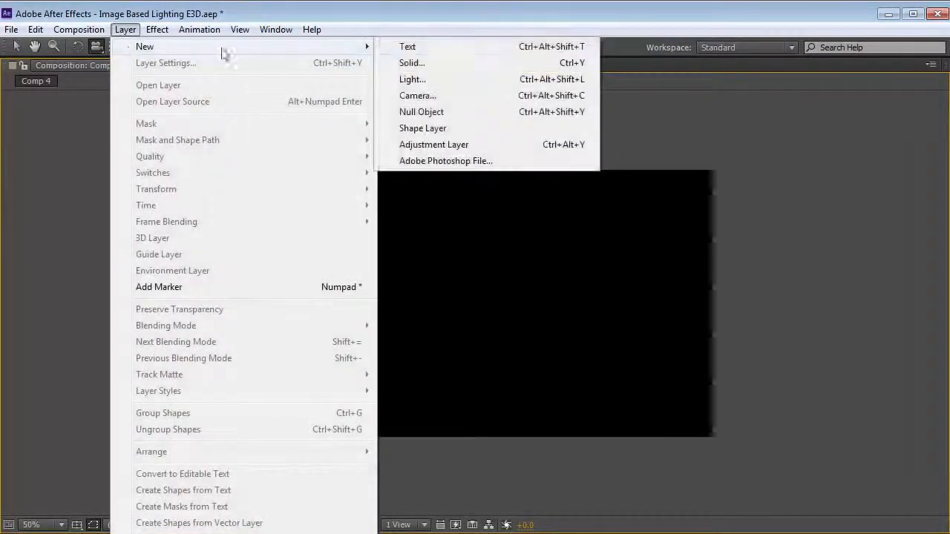
{"action": "left_click", "coordinate": [424, 65]}
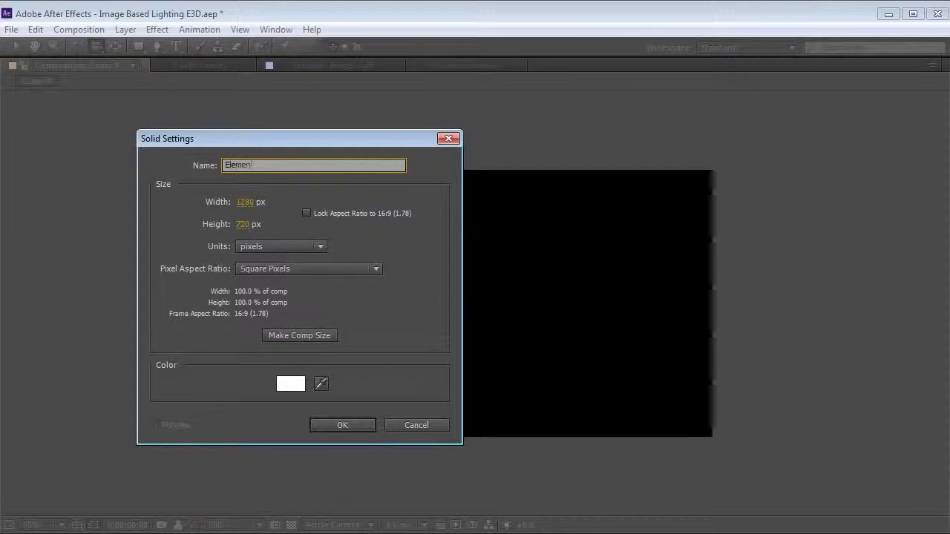
{"action": "key", "text": "Return"}
{"action": "key", "text": "grave"}
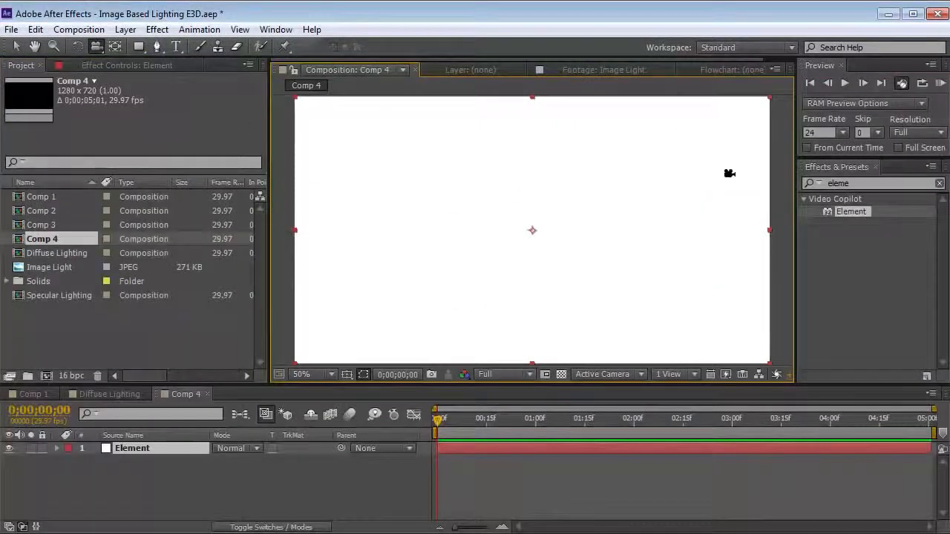
Find the Video Copilot Element effect with the search term elem and apply it to the Element solid
{"action": "left_click", "coordinate": [852, 183]}
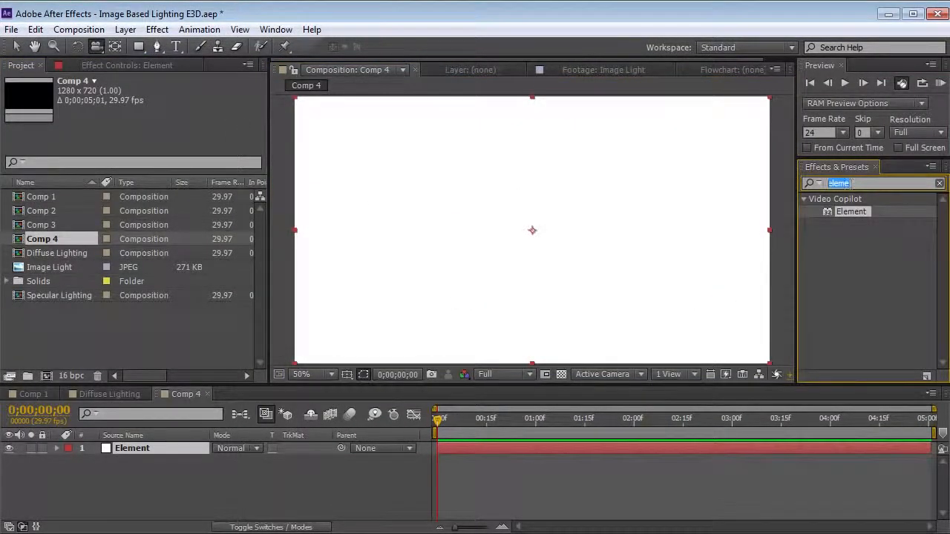
{"action": "type", "text": "elem"}
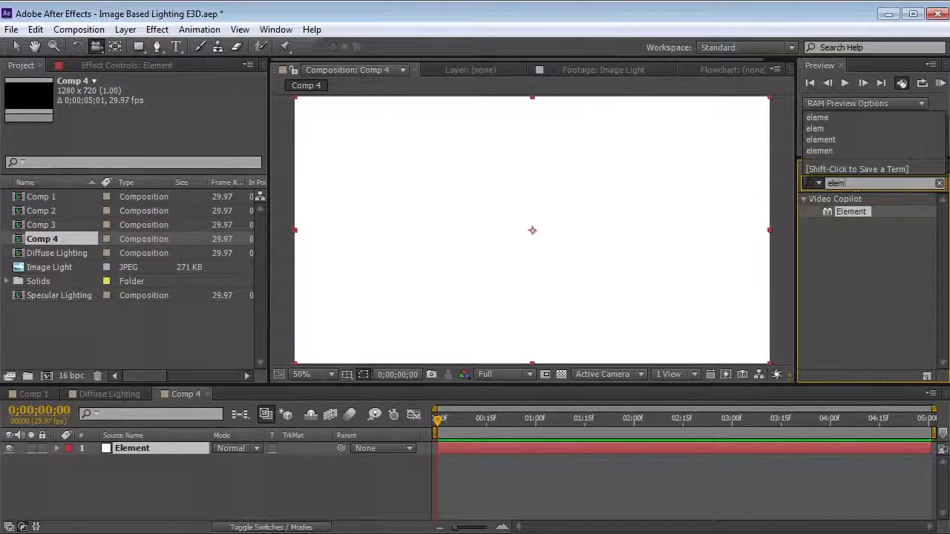
{"action": "double_click", "coordinate": [850, 211]}
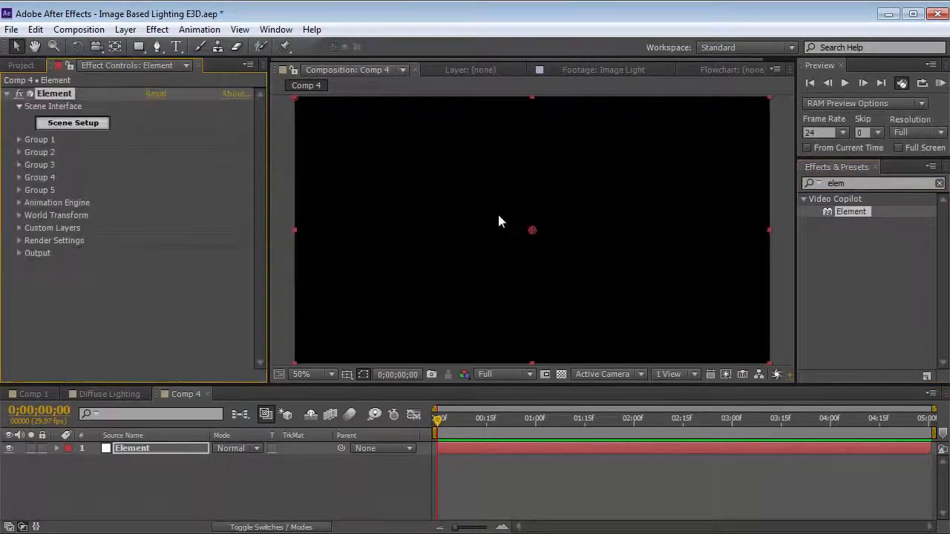
In Element's Scene Setup, add the mk63 model from the Projectile_Weapons folder and accept the scene
{"action": "left_click", "coordinate": [73, 124]}
{"action": "left_click_drag", "start_coordinate": [939, 166], "coordinate": [939, 199]}
{"action": "left_click", "coordinate": [770, 209]}
{"action": "scroll", "coordinate": [941, 319], "scroll_direction": "down", "scroll_amount": 1}
{"action": "left_click_drag", "start_coordinate": [941, 319], "coordinate": [939, 447]}
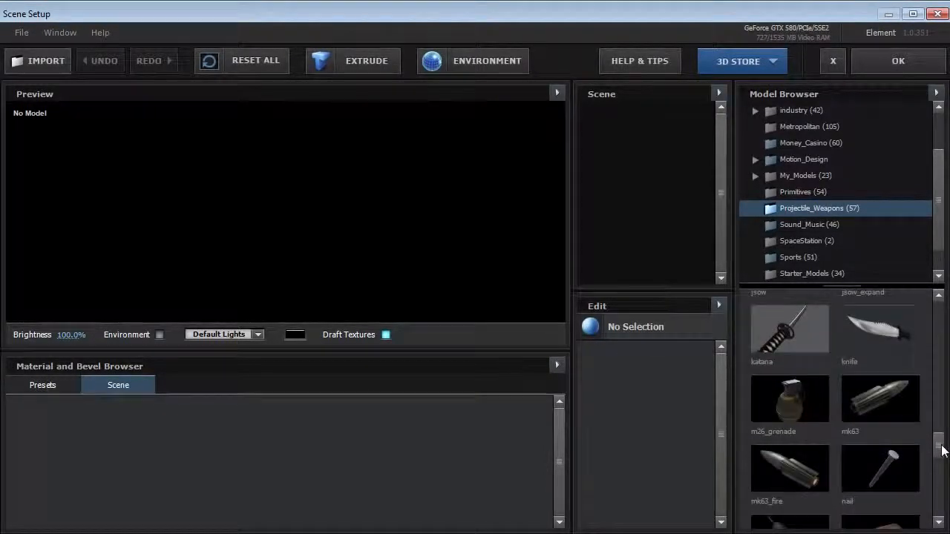
{"action": "left_click", "coordinate": [874, 408]}
{"action": "left_click_drag", "start_coordinate": [394, 221], "coordinate": [470, 183]}
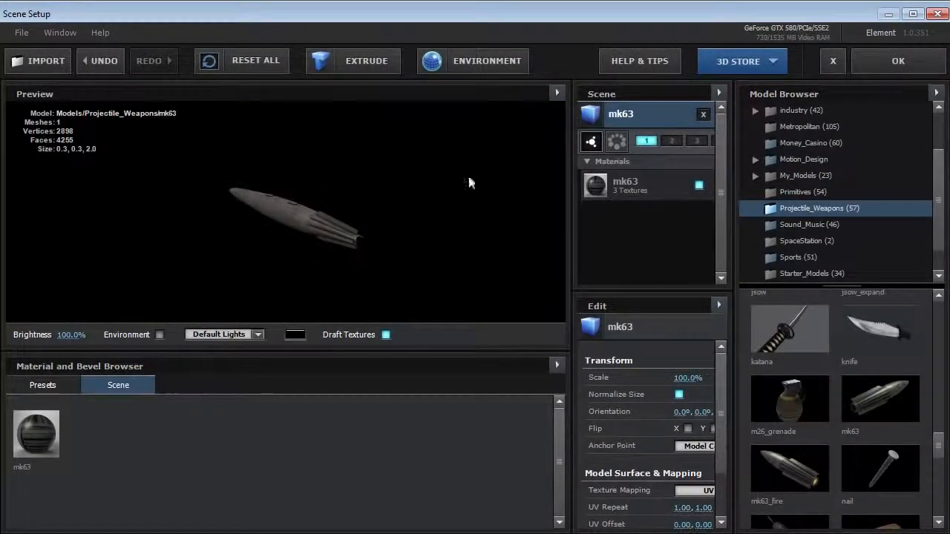
{"action": "left_click", "coordinate": [898, 62]}
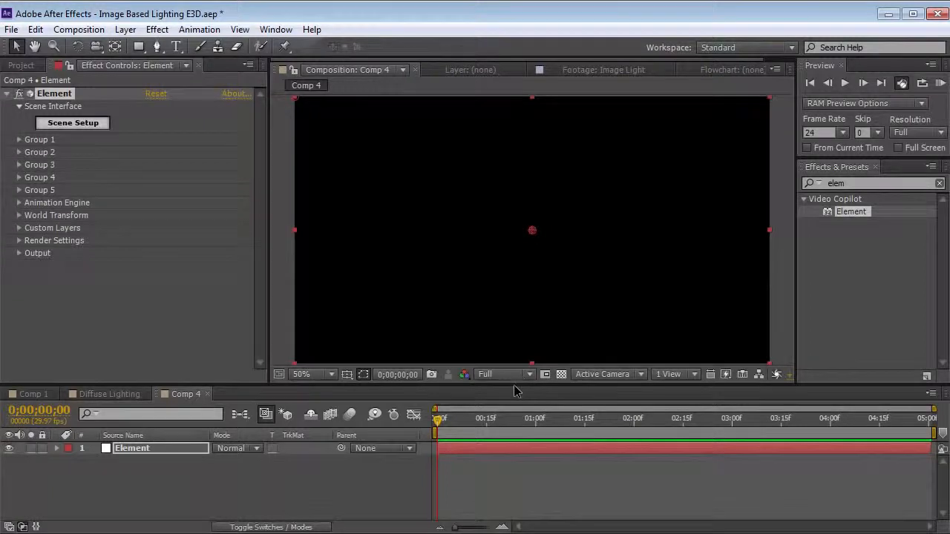
Add a two-node 24mm camera to Comp 4 and orbit it to an angled view of the missile
{"action": "left_click", "coordinate": [124, 32]}
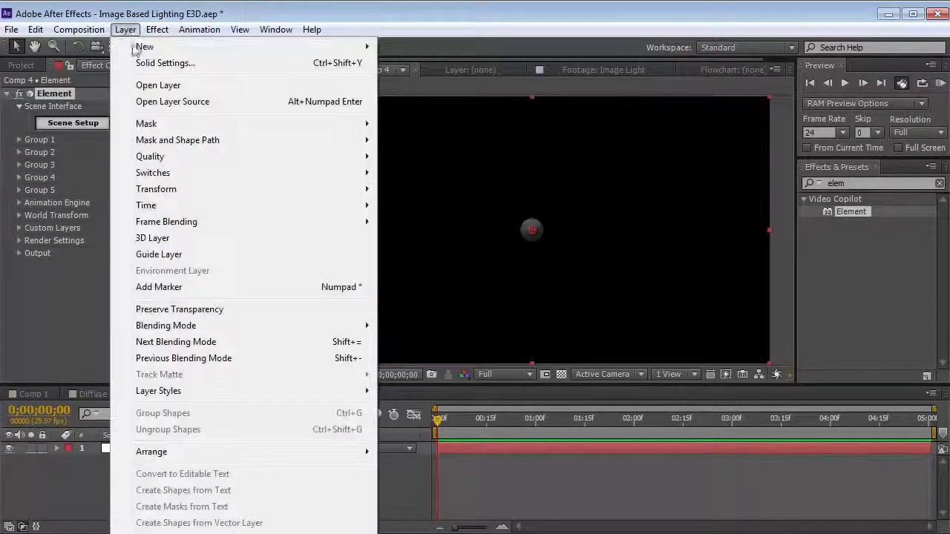
{"action": "left_click", "coordinate": [440, 93]}
{"action": "key", "text": "Return"}
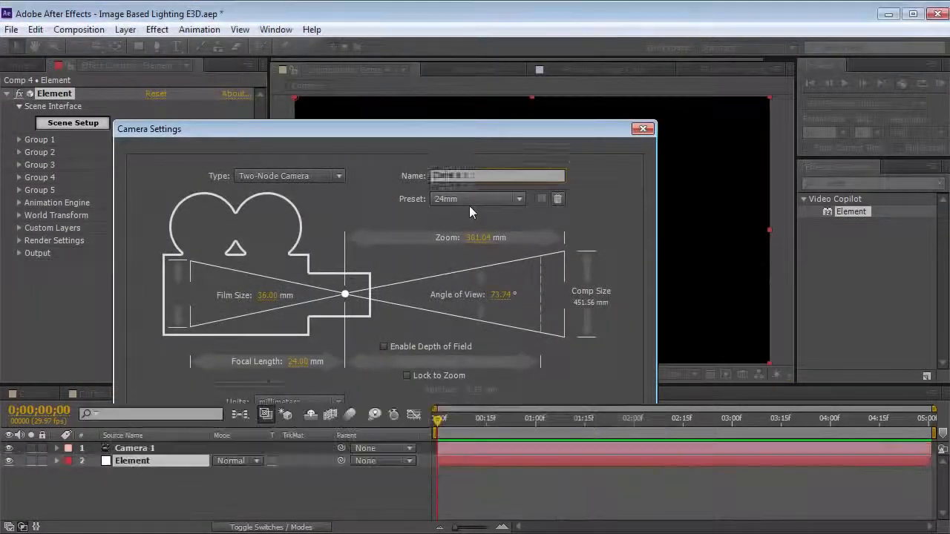
{"action": "left_click_drag", "start_coordinate": [615, 218], "coordinate": [430, 267]}
Add a white ambient light at 100% intensity to Comp 4 and view the evenly lit missile up close
{"action": "left_click", "coordinate": [123, 31]}
{"action": "mouse_move", "coordinate": [141, 47]}
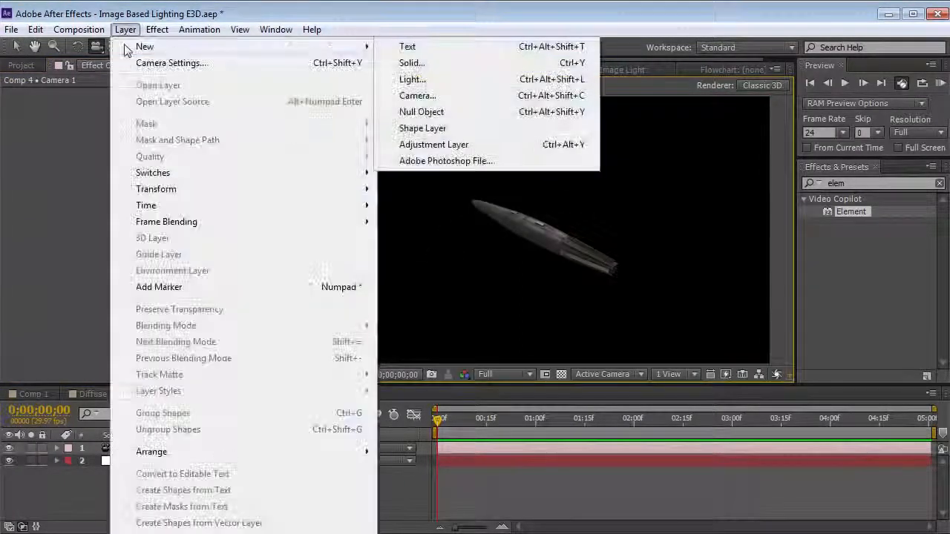
{"action": "left_click", "coordinate": [433, 79]}
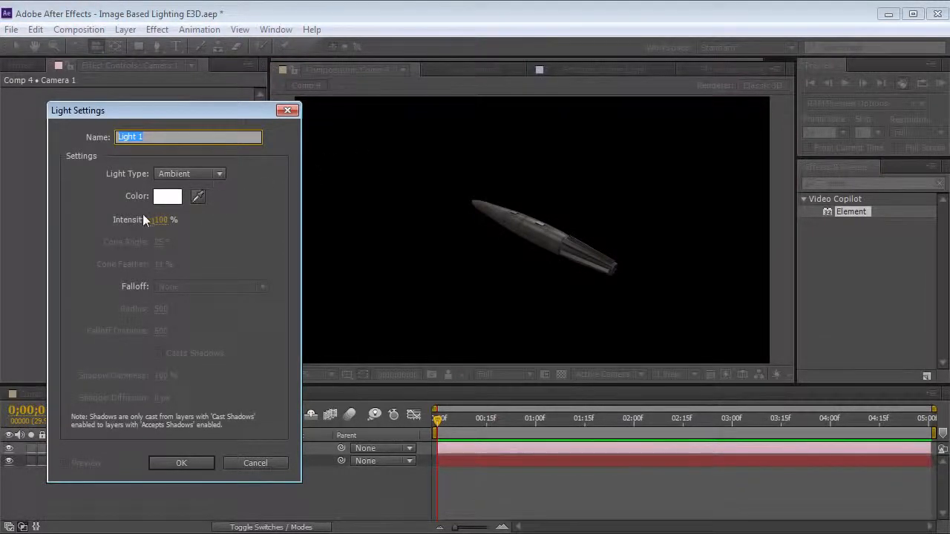
{"action": "left_click", "coordinate": [182, 463]}
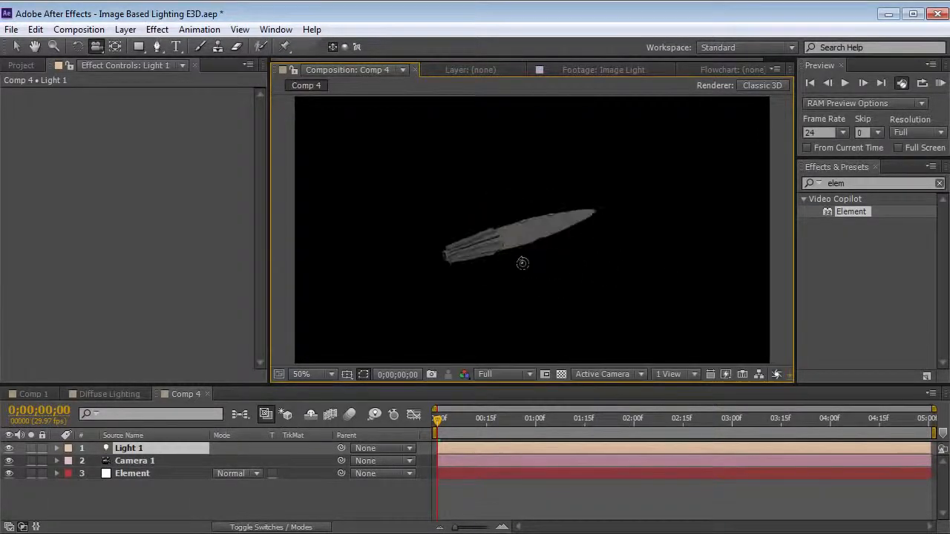
{"action": "left_click_drag", "start_coordinate": [445, 265], "coordinate": [515, 245]}
{"action": "scroll", "coordinate": [539, 278], "scroll_direction": "up", "scroll_amount": 2}
Place the Image Light footage in Comp 4 as the layer below Element
{"action": "left_click", "coordinate": [21, 66]}
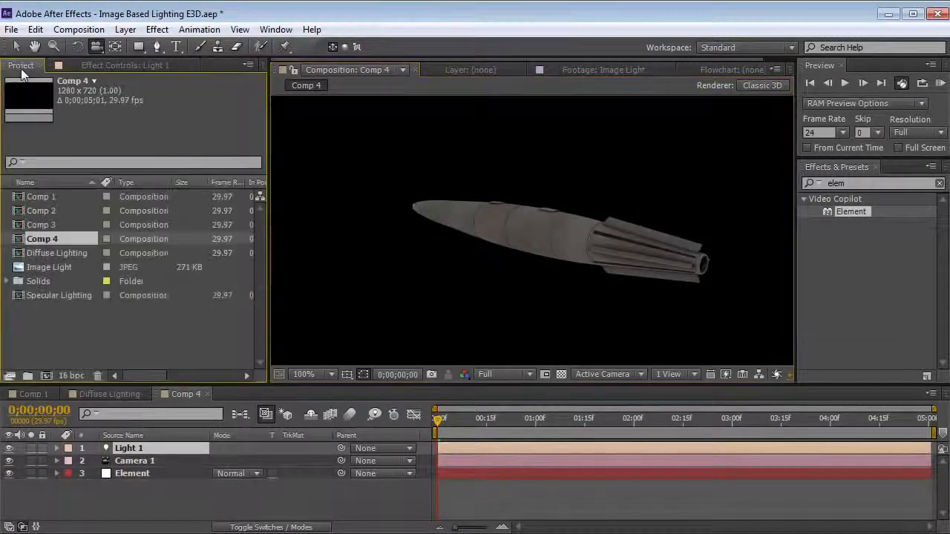
{"action": "left_click", "coordinate": [84, 345]}
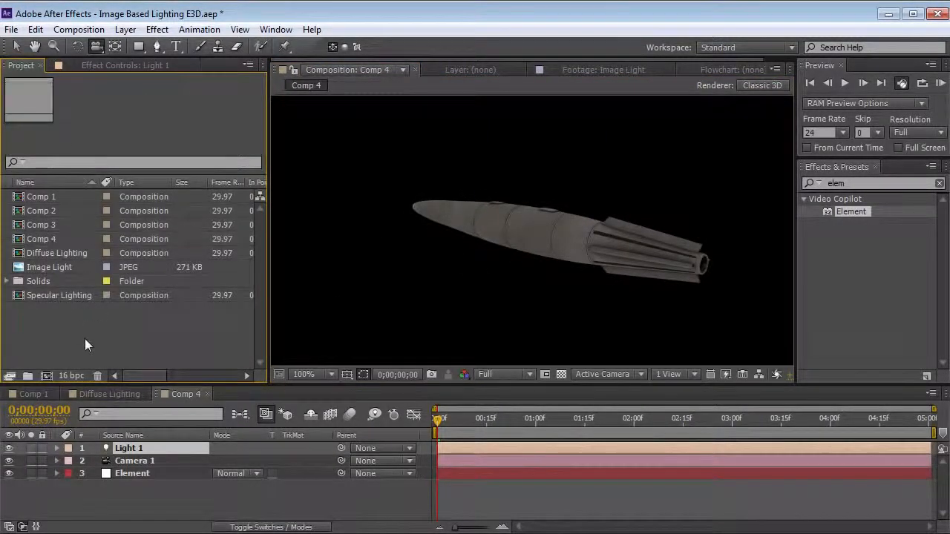
{"action": "left_click", "coordinate": [46, 272]}
{"action": "left_click_drag", "start_coordinate": [46, 271], "coordinate": [114, 486]}
Set the environment override layer in the Element effect's render settings to 4. Image Light
{"action": "left_click", "coordinate": [178, 475]}
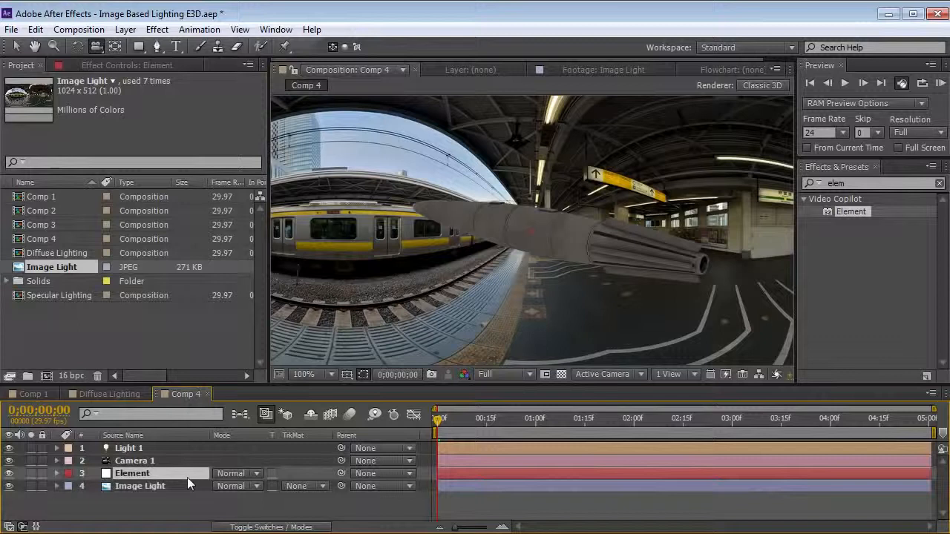
{"action": "left_click", "coordinate": [103, 65]}
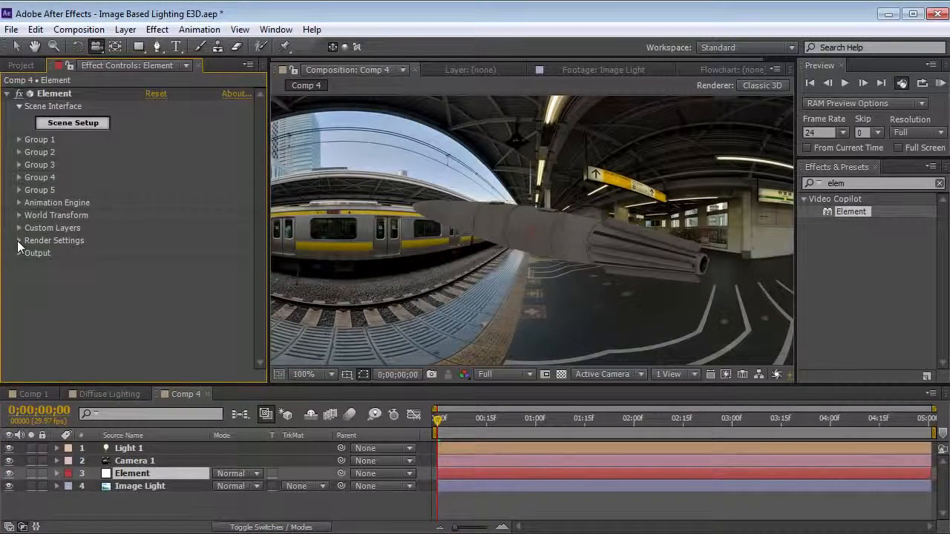
{"action": "left_click", "coordinate": [18, 240]}
{"action": "left_click", "coordinate": [30, 253]}
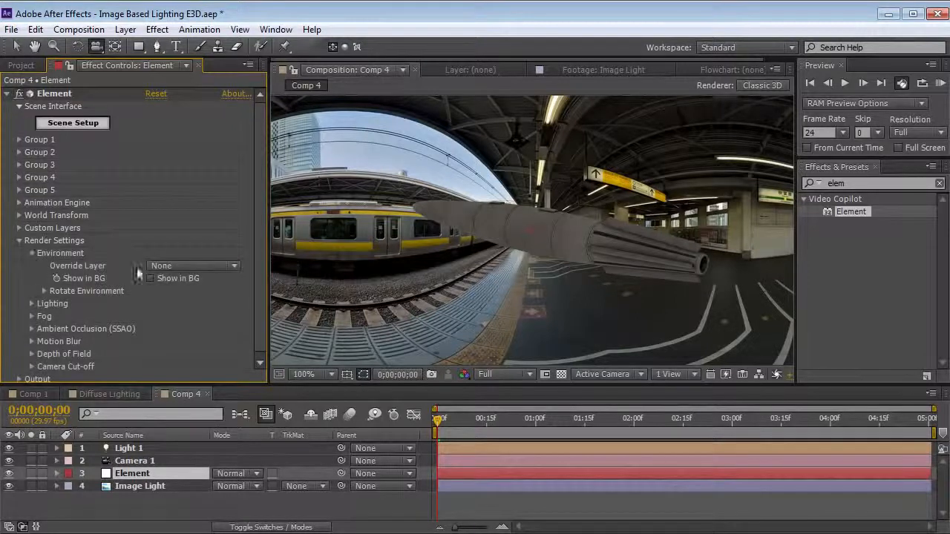
{"action": "left_click", "coordinate": [195, 266]}
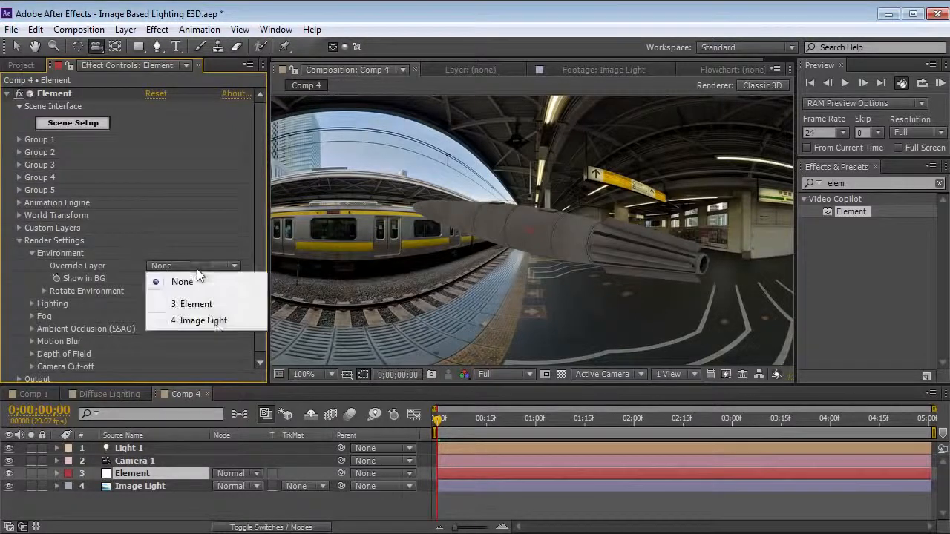
{"action": "left_click", "coordinate": [207, 323]}
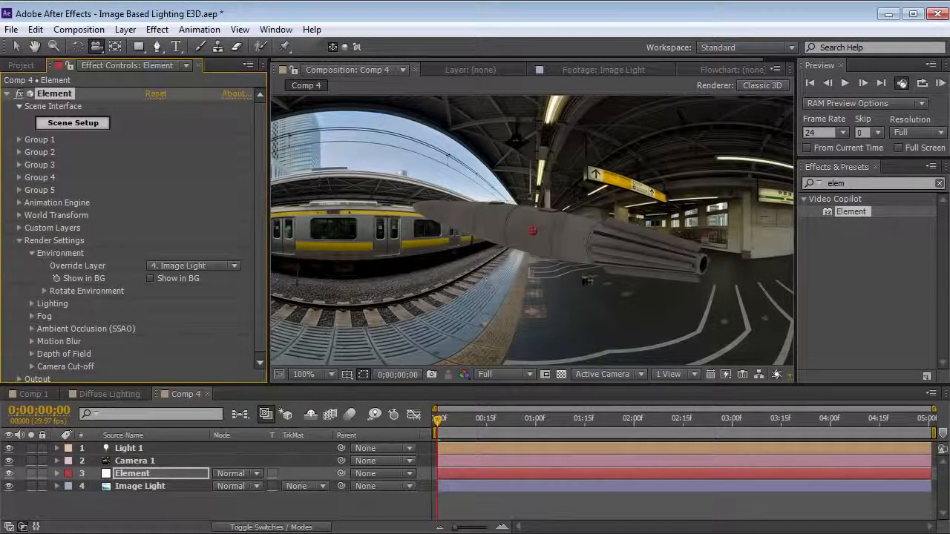
View the Diffuse Lighting composition and then the helicopter setup in Comp 1
{"action": "left_click", "coordinate": [110, 394]}
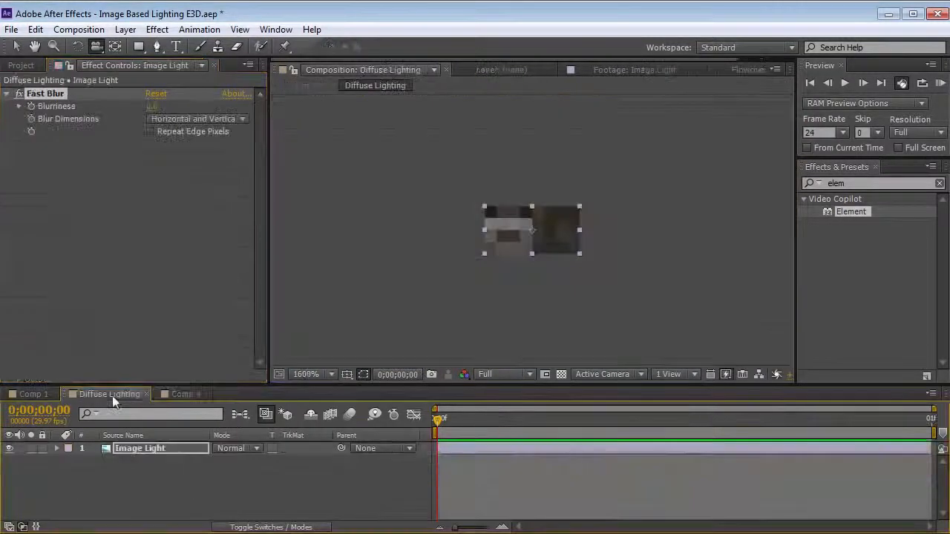
{"action": "left_click", "coordinate": [27, 394]}
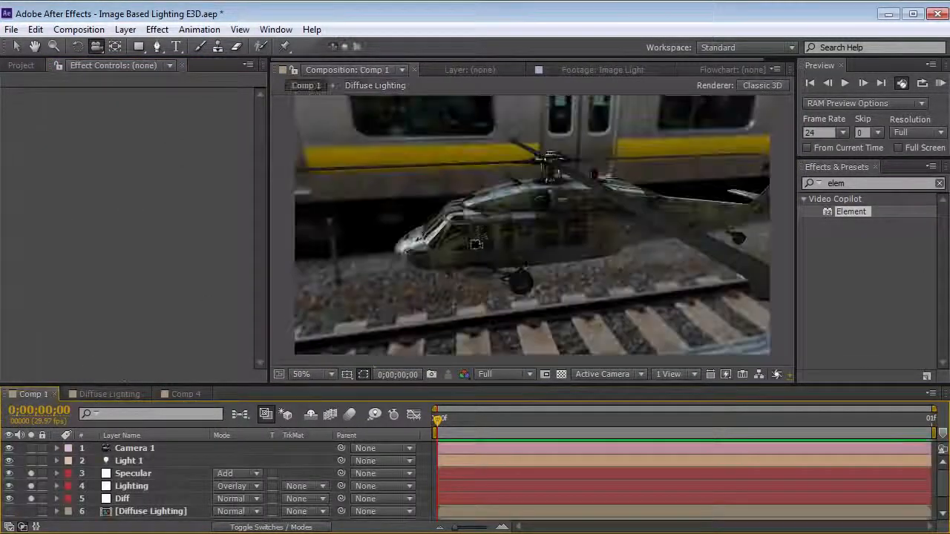
Turn off solo for the helicopter's Specular and Lighting layers and view the Diff layer alone from several angles
{"action": "left_click_drag", "start_coordinate": [481, 235], "coordinate": [436, 233]}
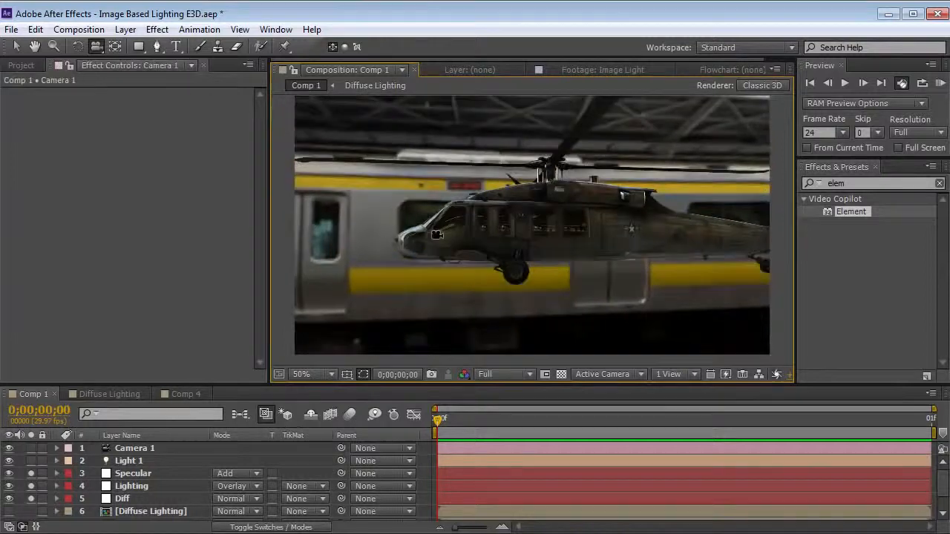
{"action": "left_click_drag", "start_coordinate": [30, 475], "coordinate": [31, 486]}
{"action": "left_click_drag", "start_coordinate": [587, 217], "coordinate": [416, 250]}
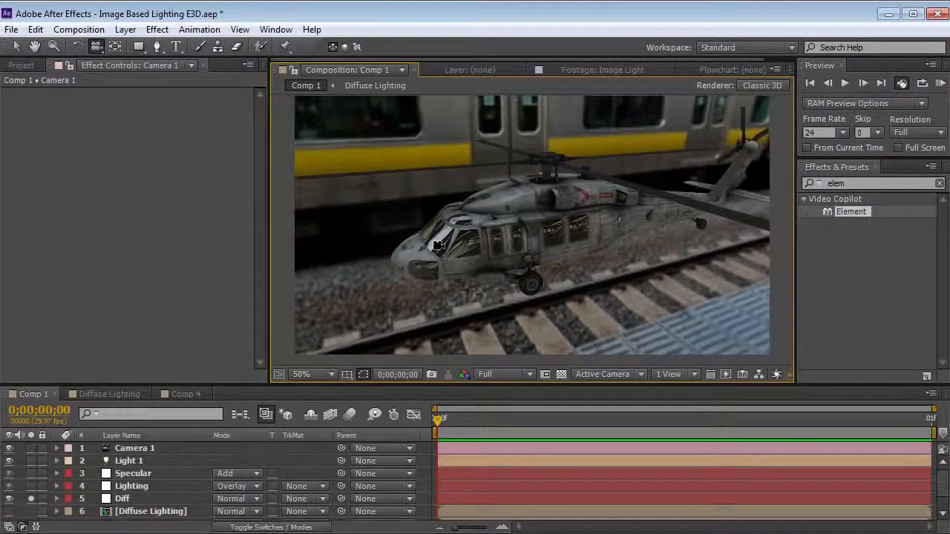
Hide the Image Light layer in Comp 4, duplicate it, and make the upper copy visible
{"action": "left_click", "coordinate": [185, 391]}
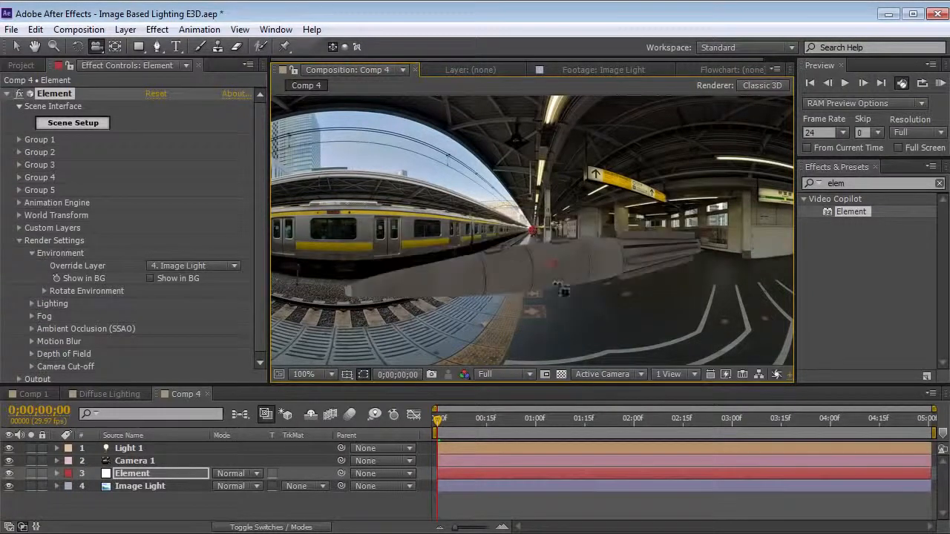
{"action": "left_click", "coordinate": [9, 487]}
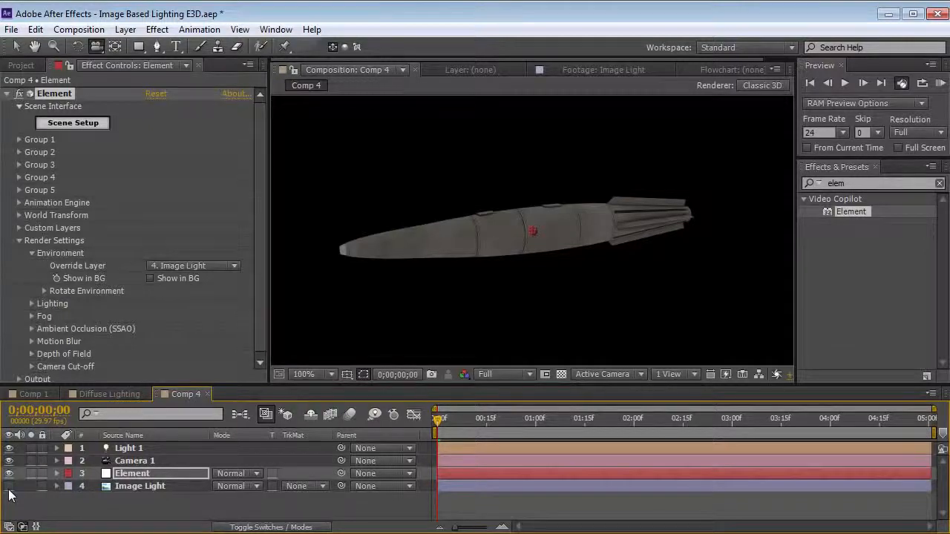
{"action": "left_click", "coordinate": [128, 488]}
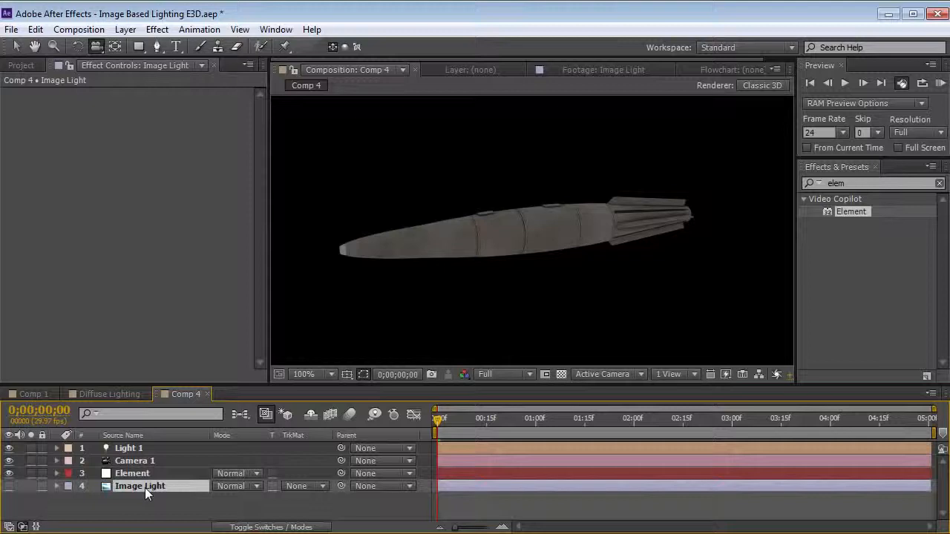
{"action": "left_click", "coordinate": [34, 28]}
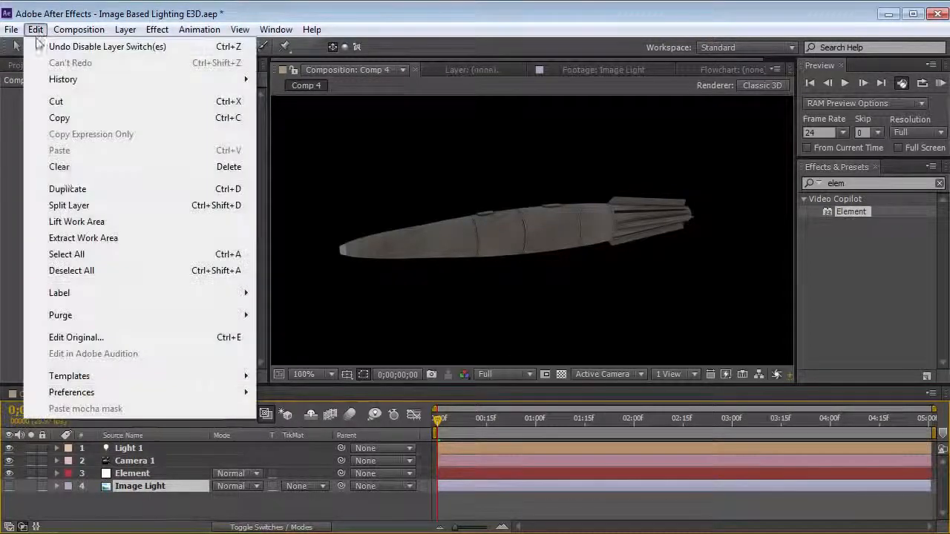
{"action": "left_click", "coordinate": [70, 189]}
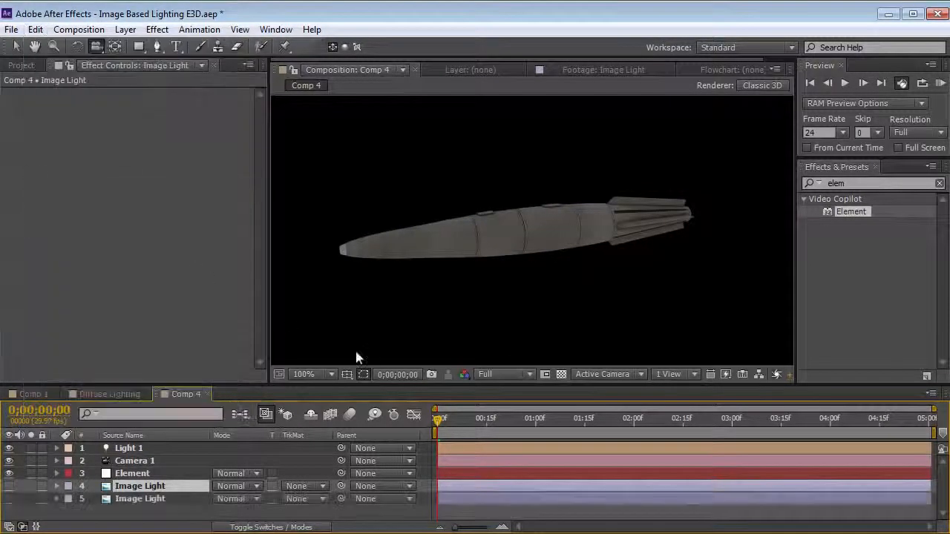
{"action": "left_click", "coordinate": [15, 486]}
Pre-compose the upper Image Light copy as Diffuse, leaving all attributes in Comp 4
{"action": "left_click", "coordinate": [125, 30]}
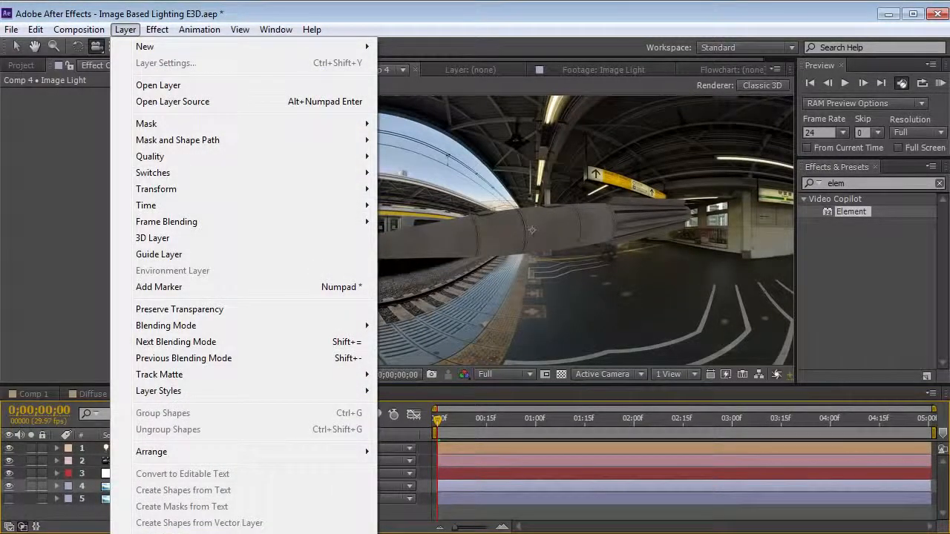
{"action": "left_click", "coordinate": [170, 533]}
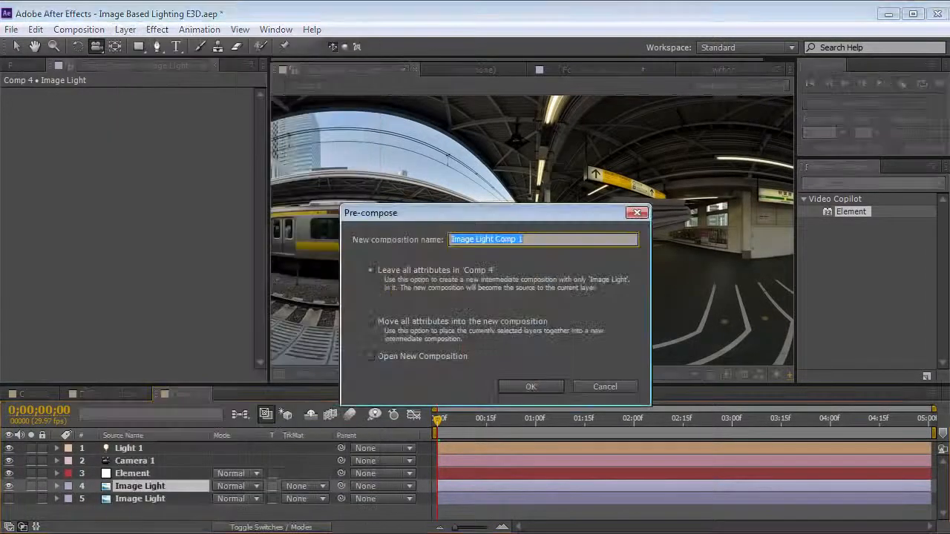
{"action": "left_click", "coordinate": [369, 270]}
{"action": "left_click", "coordinate": [493, 240]}
{"action": "type", "text": "b"}
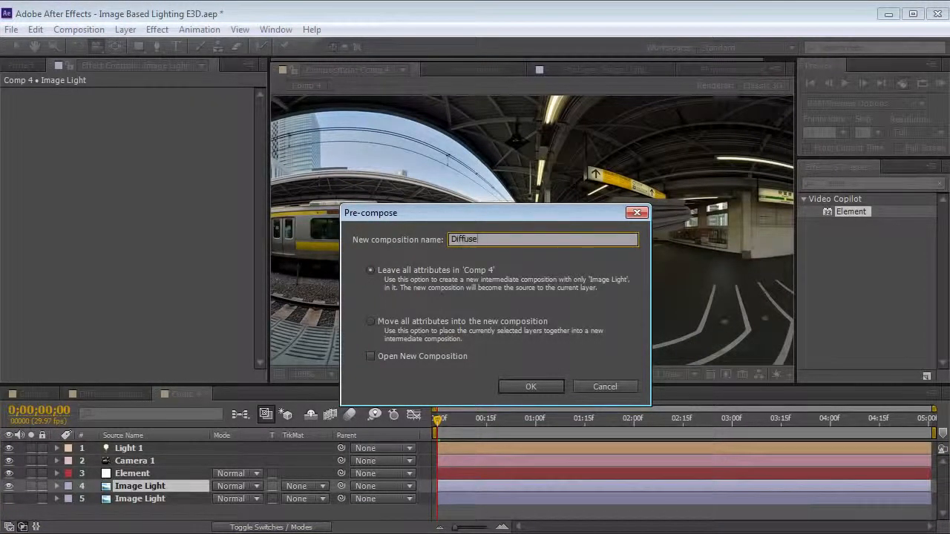
{"action": "left_click", "coordinate": [499, 390]}
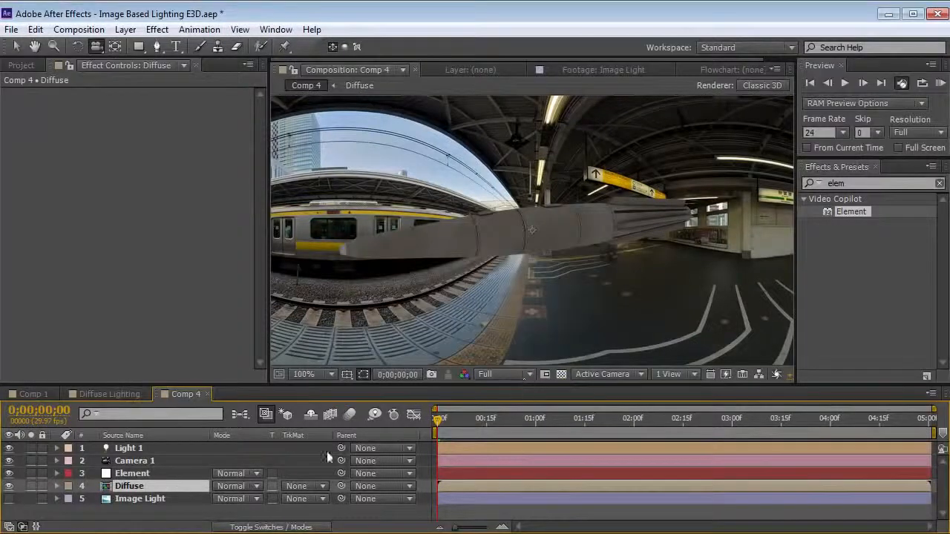
Duplicate the Element layer in Comp 4 and rename the upper copy Diffuse Lighting
{"action": "left_click", "coordinate": [84, 473]}
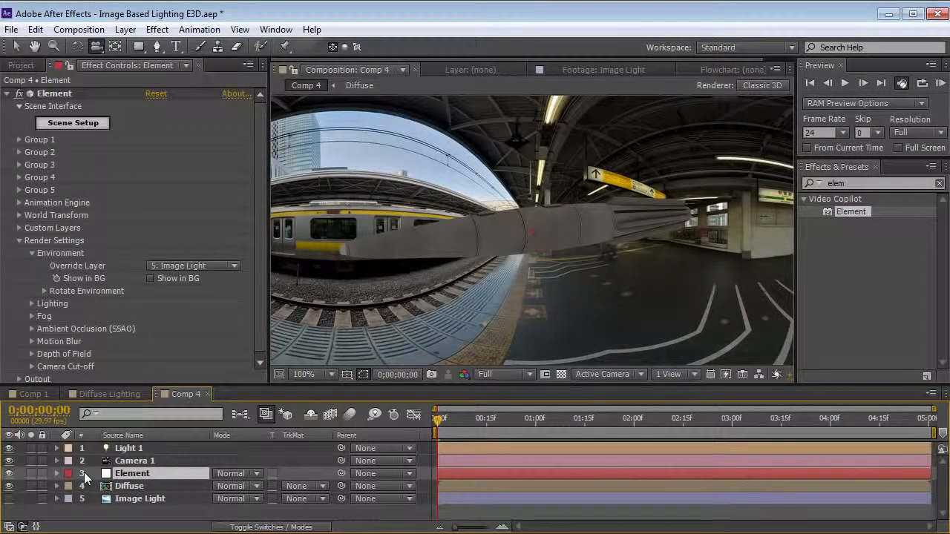
{"action": "key", "text": "ctrl+d"}
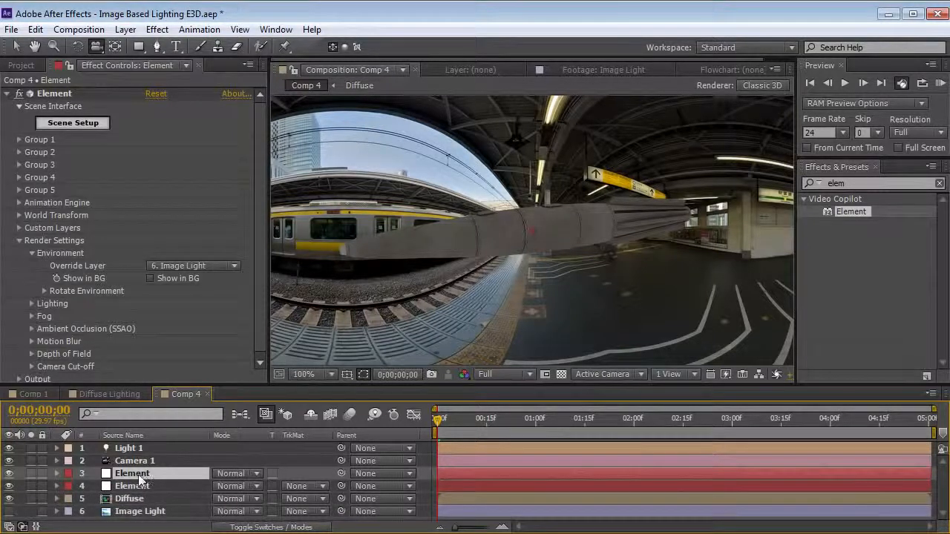
{"action": "key", "text": "Return"}
{"action": "type", "text": "Diffuse Lighting"}
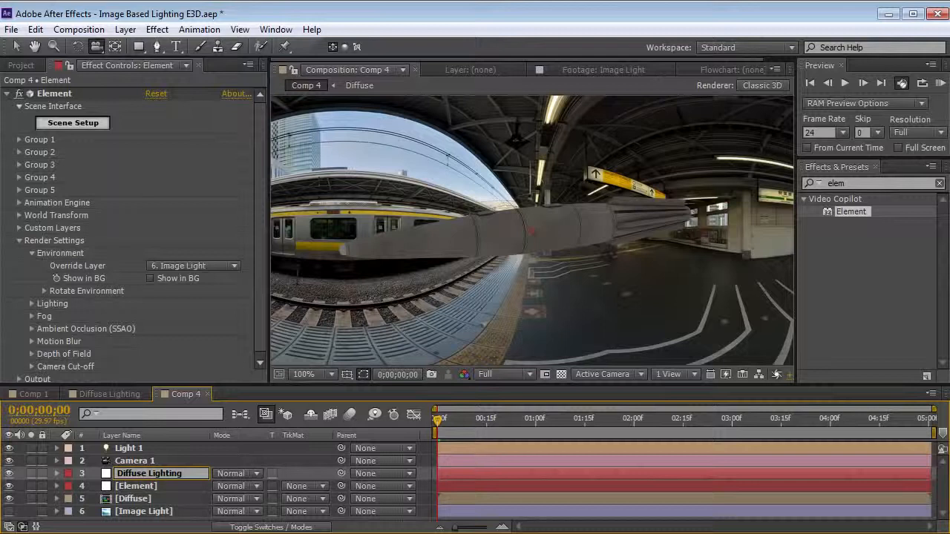
{"action": "key", "text": "Return"}
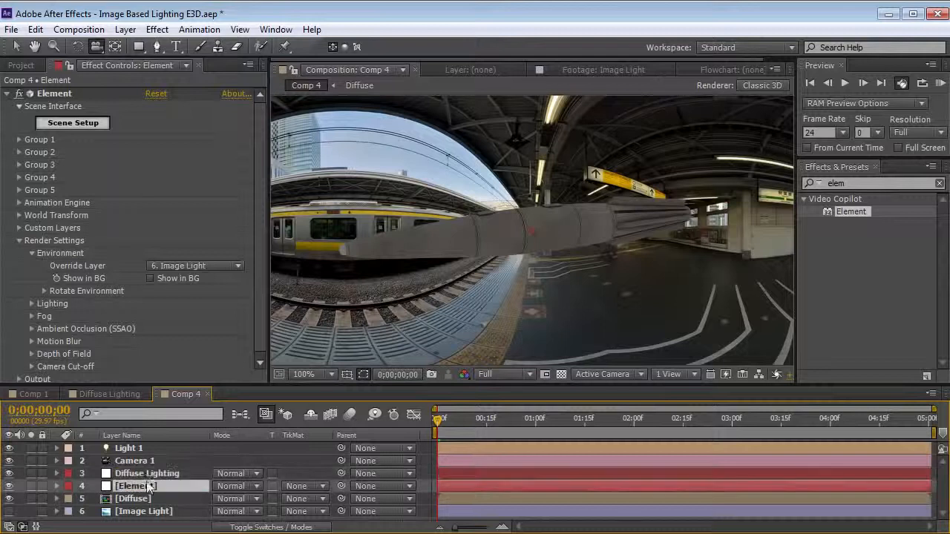
{"action": "key", "text": "Return"}
{"action": "key", "text": "Return"}
{"action": "left_click", "coordinate": [124, 486]}
Open the scene setup of the Diffuse Lighting layer and reset the missile's mk63 material
{"action": "left_click", "coordinate": [128, 474]}
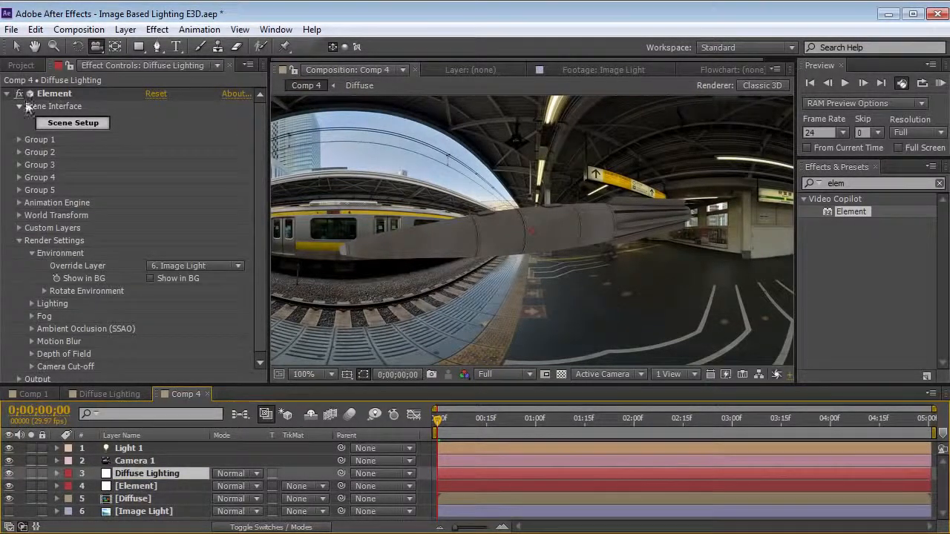
{"action": "left_click", "coordinate": [63, 124]}
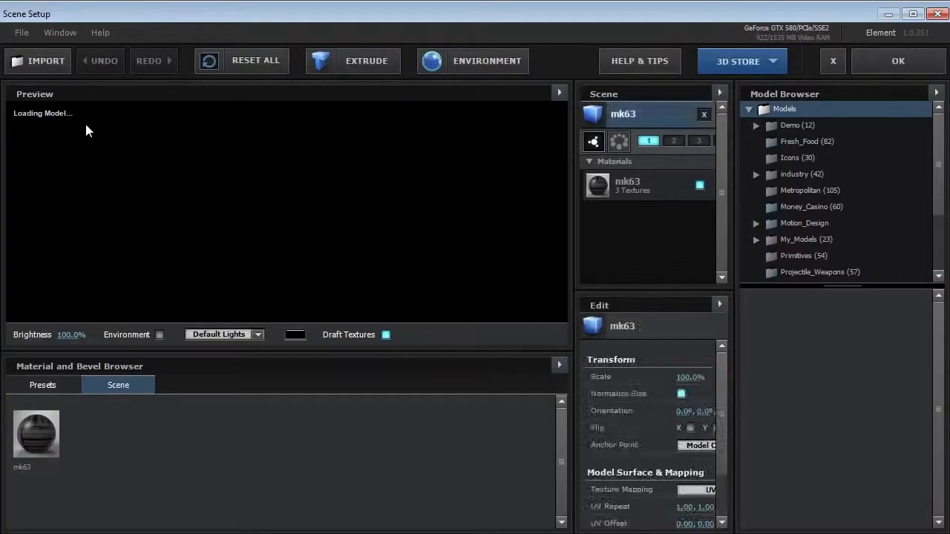
{"action": "left_click", "coordinate": [630, 191]}
{"action": "right_click", "coordinate": [627, 192]}
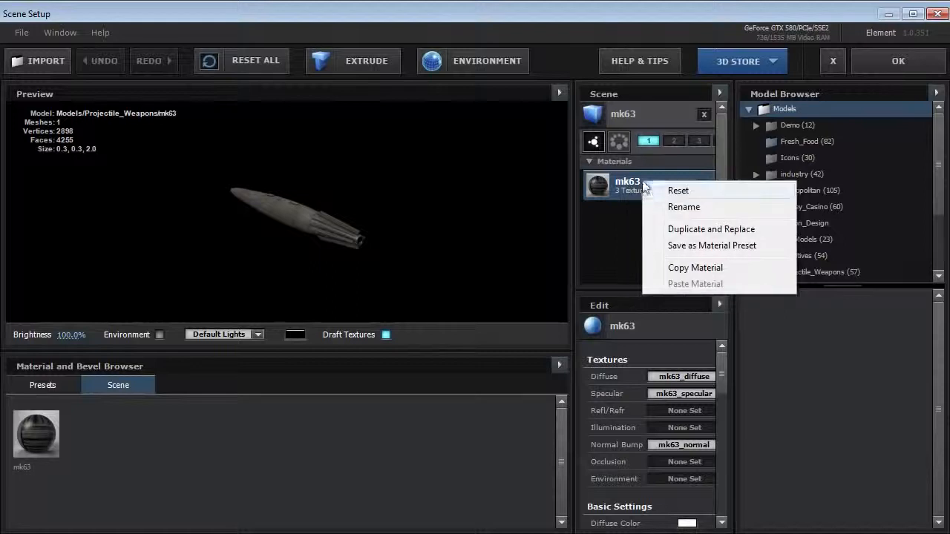
{"action": "left_click", "coordinate": [665, 201]}
{"action": "left_click_drag", "start_coordinate": [290, 215], "coordinate": [392, 212]}
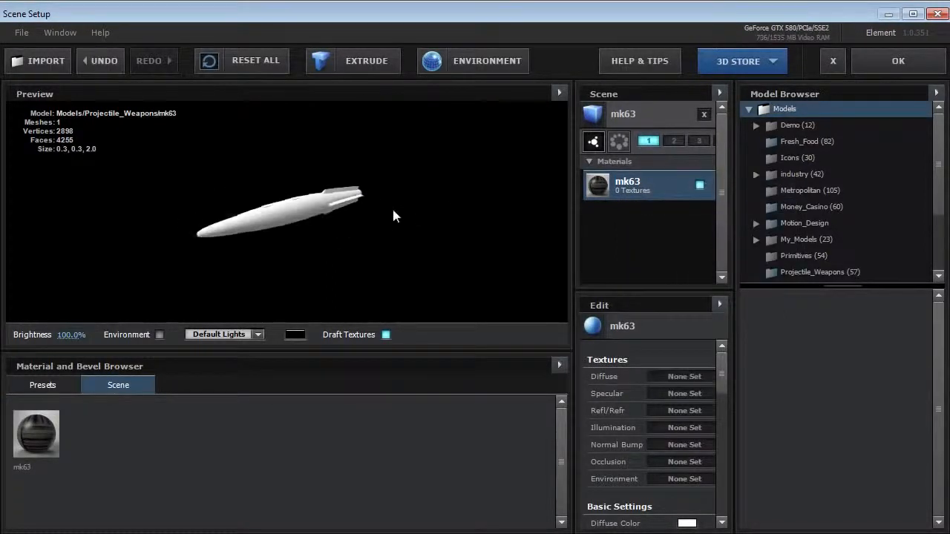
Set the mk63 material's diffuse color to black and reflection intensity to 100%, and apply the scene setup
{"action": "left_click_drag", "start_coordinate": [573, 342], "coordinate": [523, 342]}
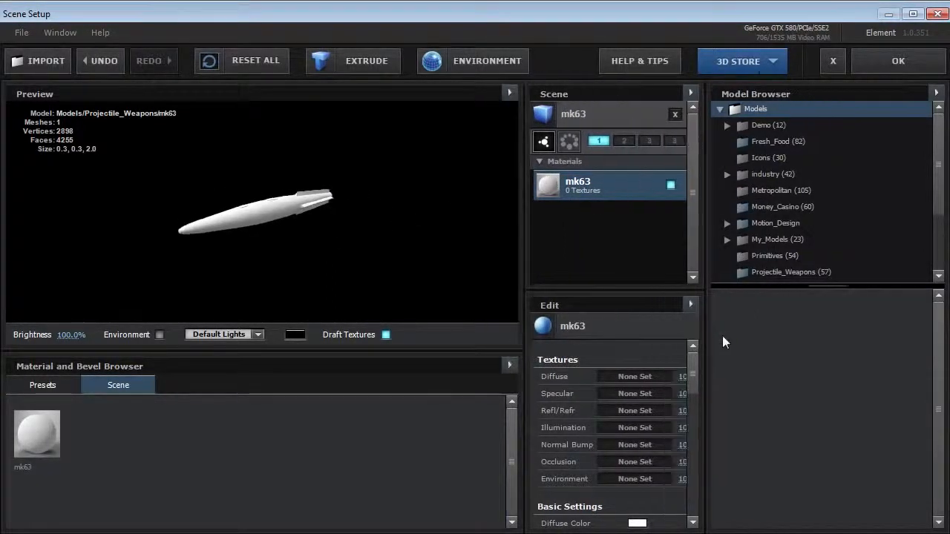
{"action": "left_click_drag", "start_coordinate": [704, 362], "coordinate": [767, 364]}
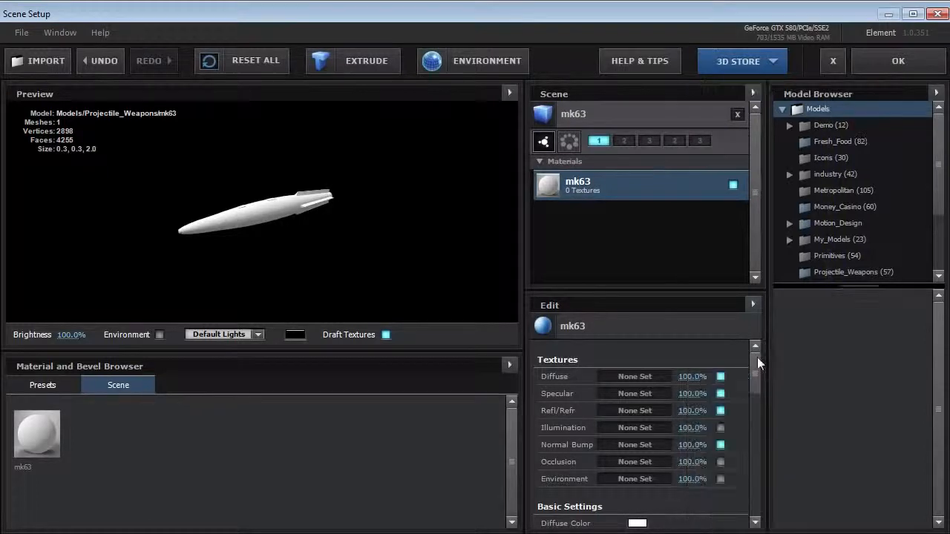
{"action": "scroll", "coordinate": [753, 375], "scroll_direction": "down", "scroll_amount": 5}
{"action": "left_click", "coordinate": [632, 399]}
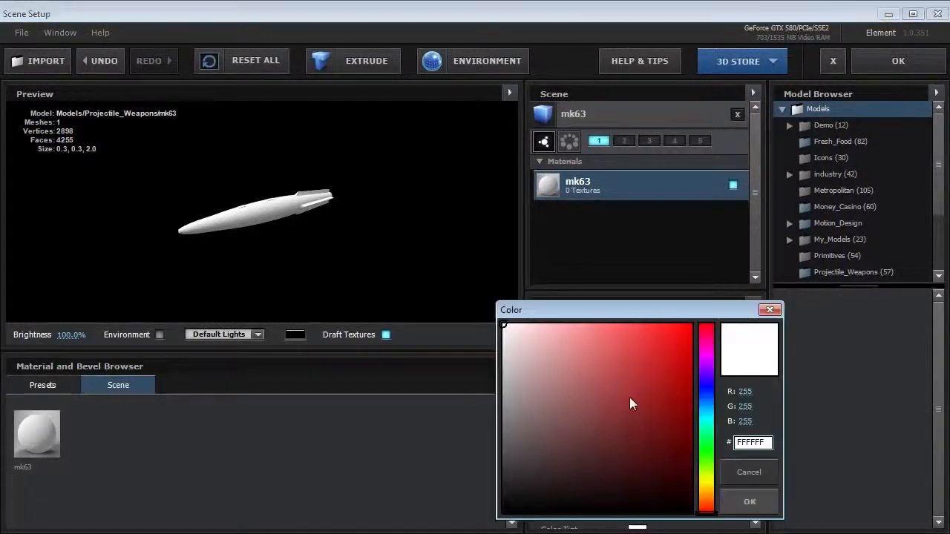
{"action": "left_click", "coordinate": [750, 502]}
{"action": "scroll", "coordinate": [756, 421], "scroll_direction": "down", "scroll_amount": 3}
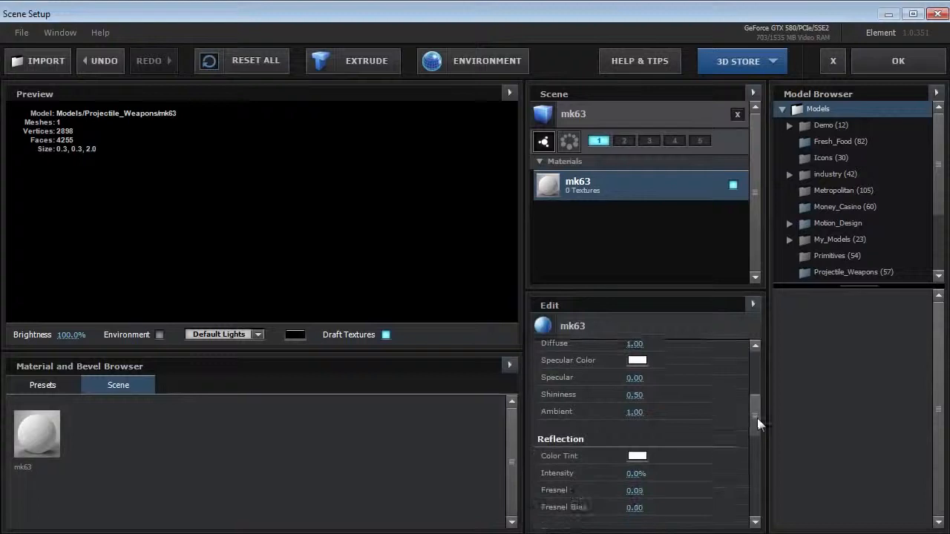
{"action": "left_click", "coordinate": [632, 463]}
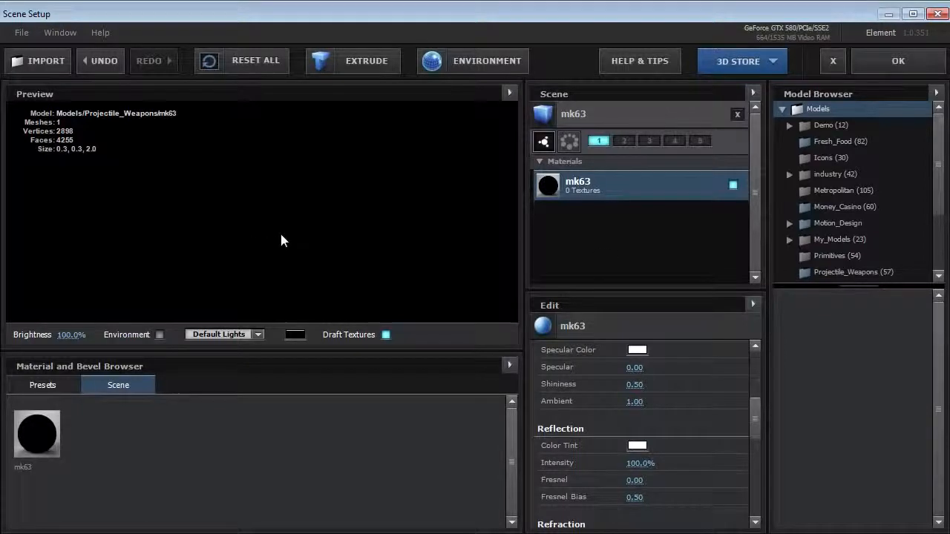
{"action": "left_click", "coordinate": [883, 66]}
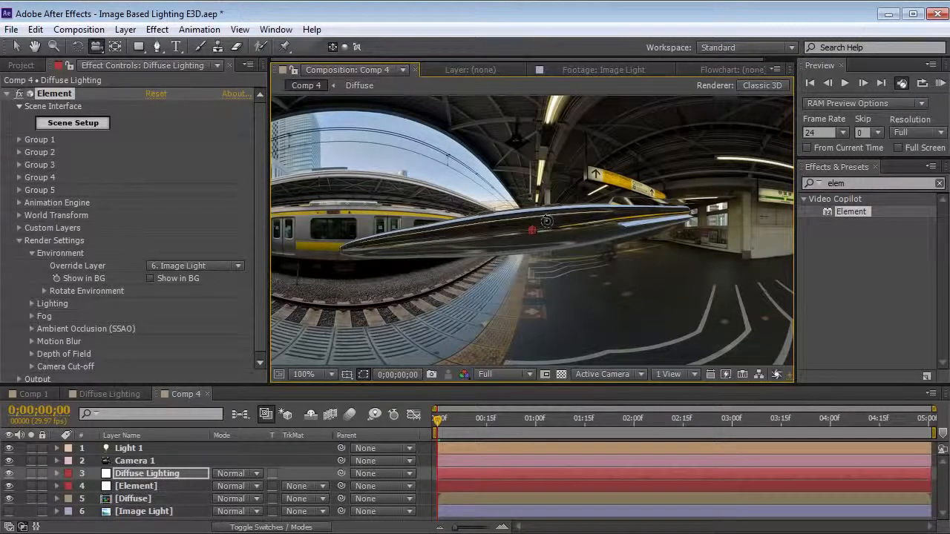
Set the Diffuse Lighting layer's environment override to 5. Diffuse and hide the Diffuse layer in Comp 4
{"action": "left_click", "coordinate": [188, 265]}
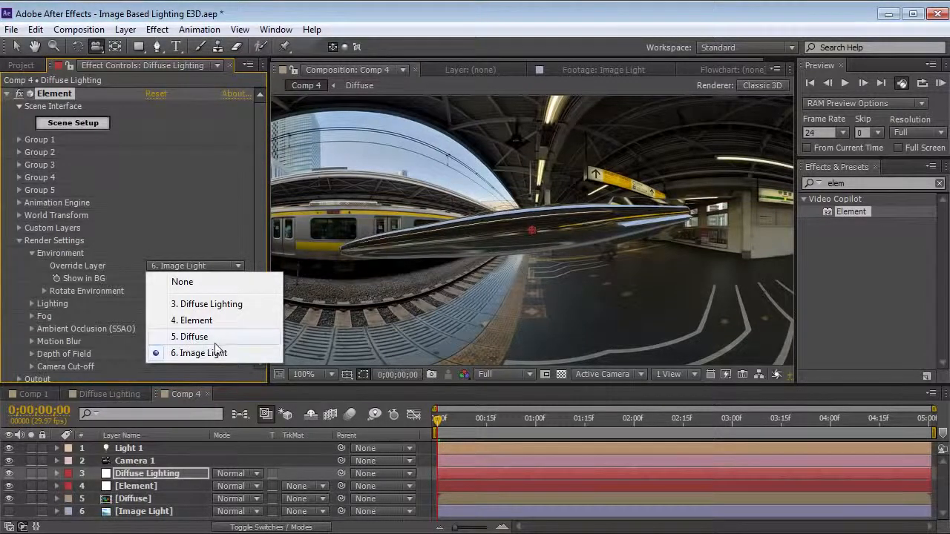
{"action": "left_click", "coordinate": [194, 338]}
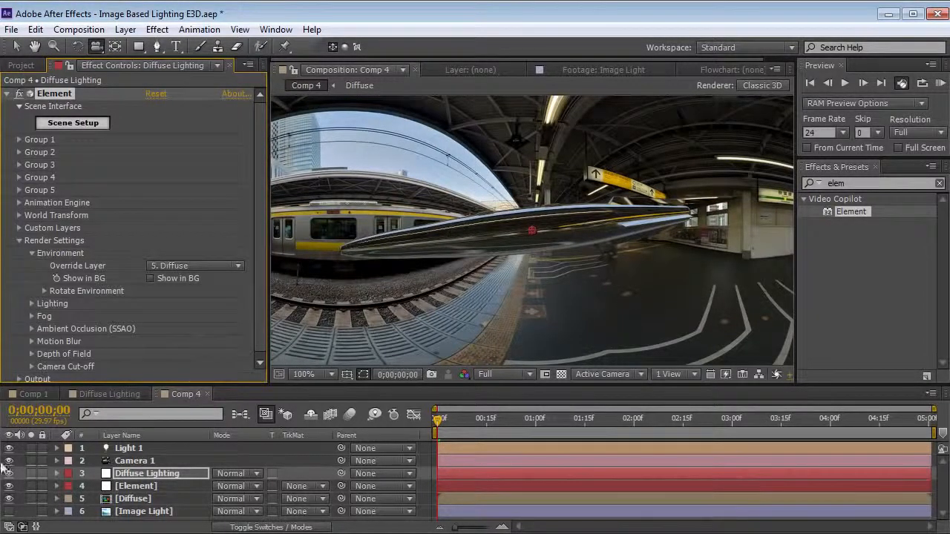
{"action": "left_click", "coordinate": [9, 498]}
{"action": "left_click_drag", "start_coordinate": [440, 281], "coordinate": [470, 268]}
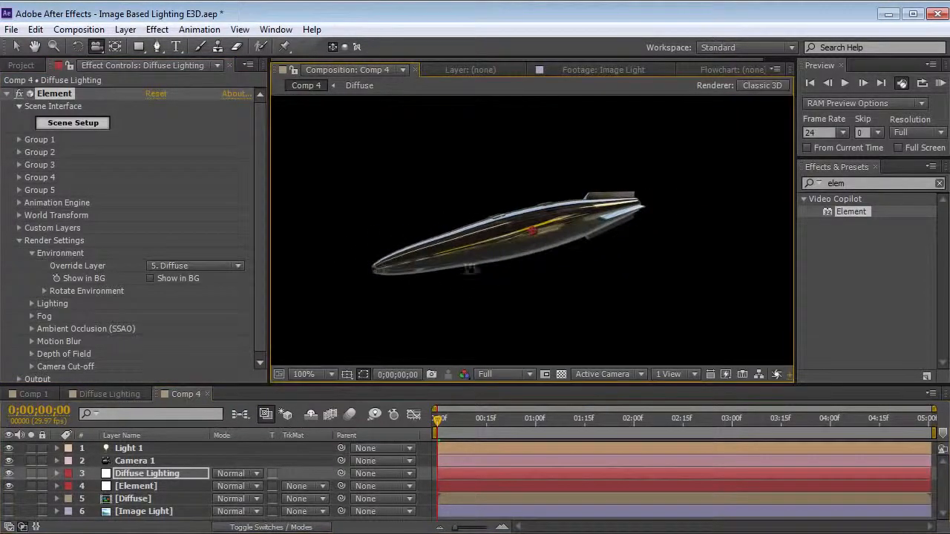
Open the Diffuse composition and resize it to 8 × 4 px with the 2:1 aspect ratio locked
{"action": "double_click", "coordinate": [109, 503]}
{"action": "key", "text": "comma"}
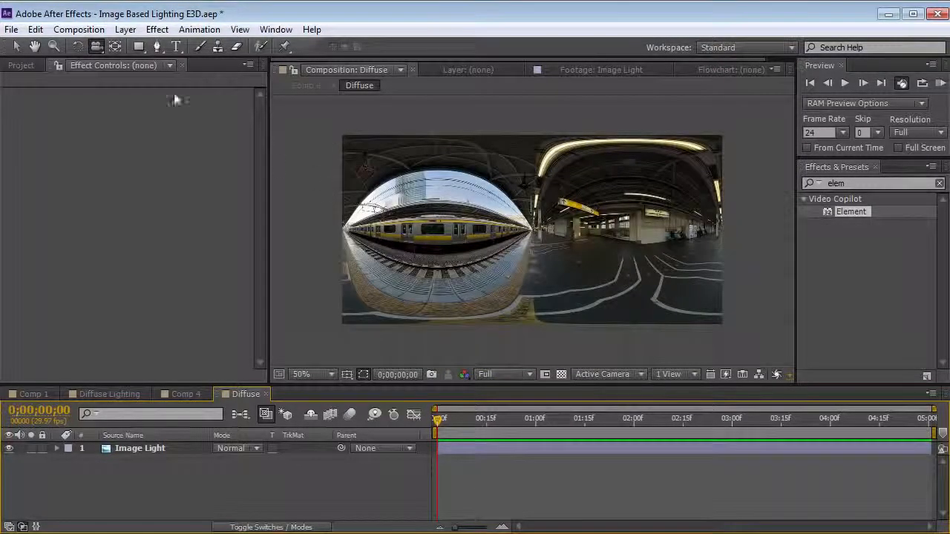
{"action": "left_click", "coordinate": [78, 30]}
{"action": "left_click", "coordinate": [122, 69]}
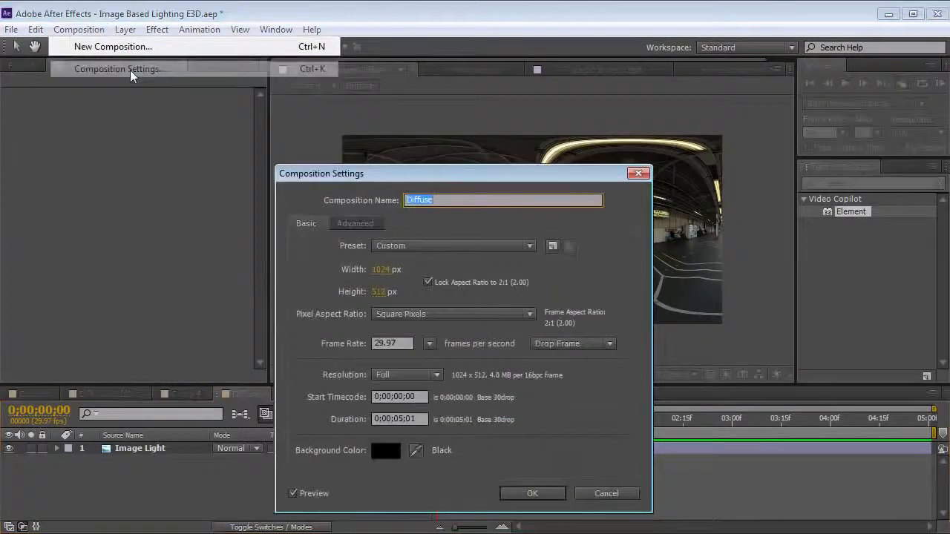
{"action": "left_click", "coordinate": [381, 292]}
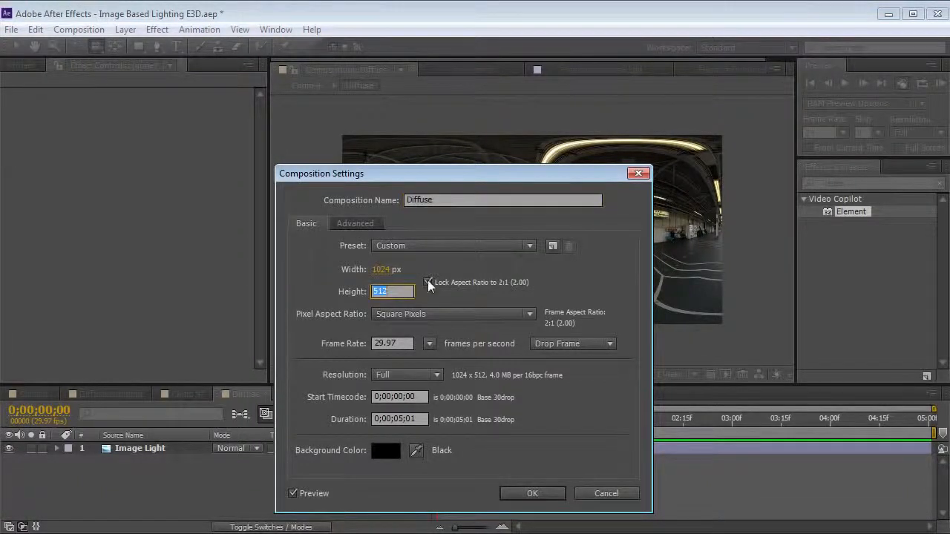
{"action": "type", "text": "4"}
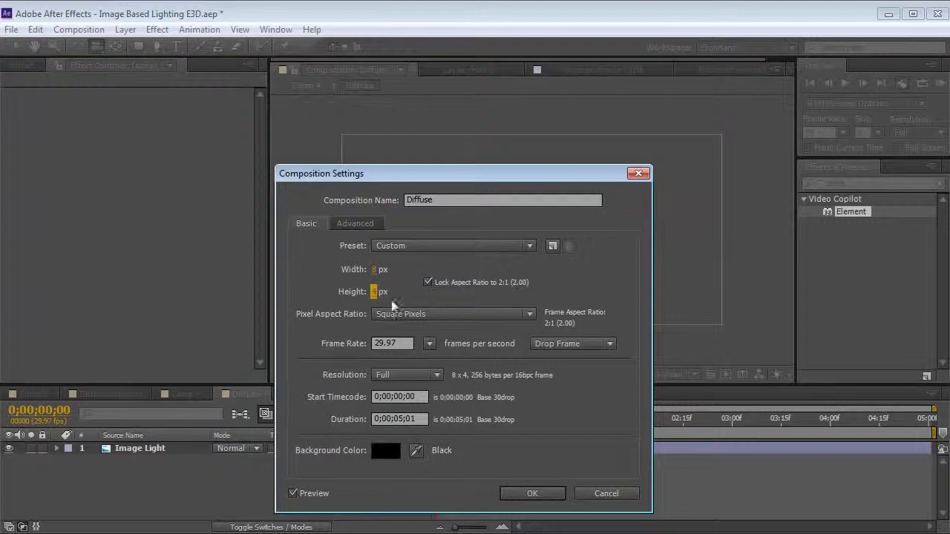
{"action": "left_click", "coordinate": [531, 495]}
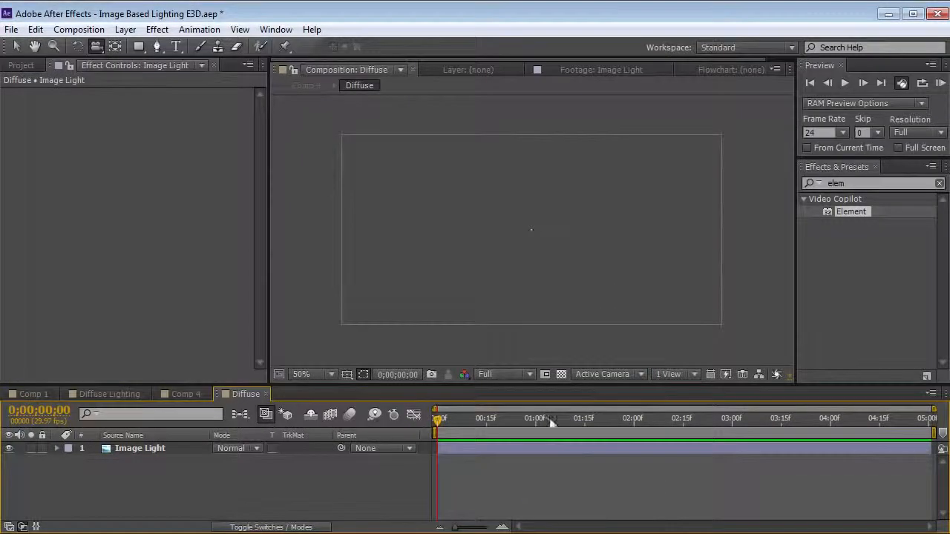
Fit the Image Light layer to the 8 × 4 px Diffuse composition
{"action": "scroll", "coordinate": [533, 236], "scroll_direction": "up", "scroll_amount": 10}
{"action": "scroll", "coordinate": [534, 239], "scroll_direction": "down", "scroll_amount": 5}
{"action": "key", "text": "v"}
{"action": "left_click", "coordinate": [537, 273]}
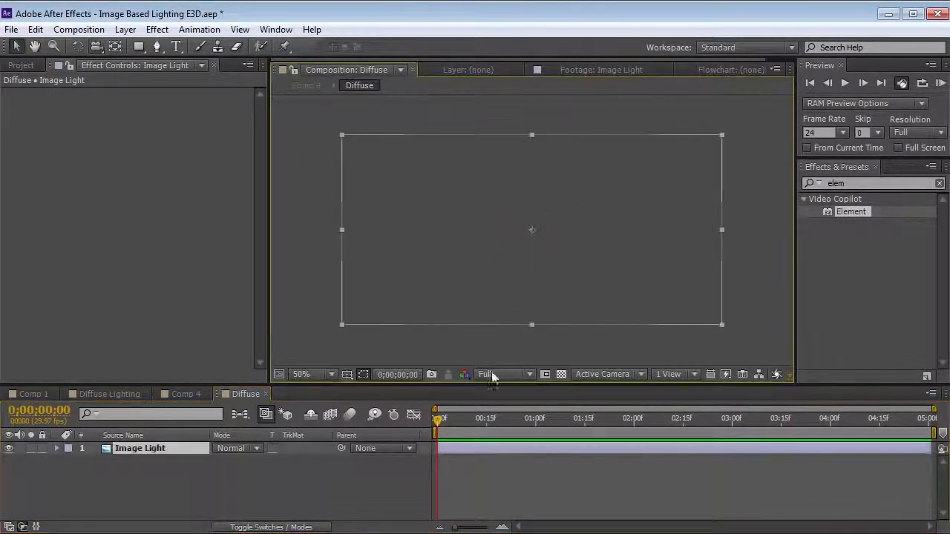
{"action": "right_click", "coordinate": [368, 164]}
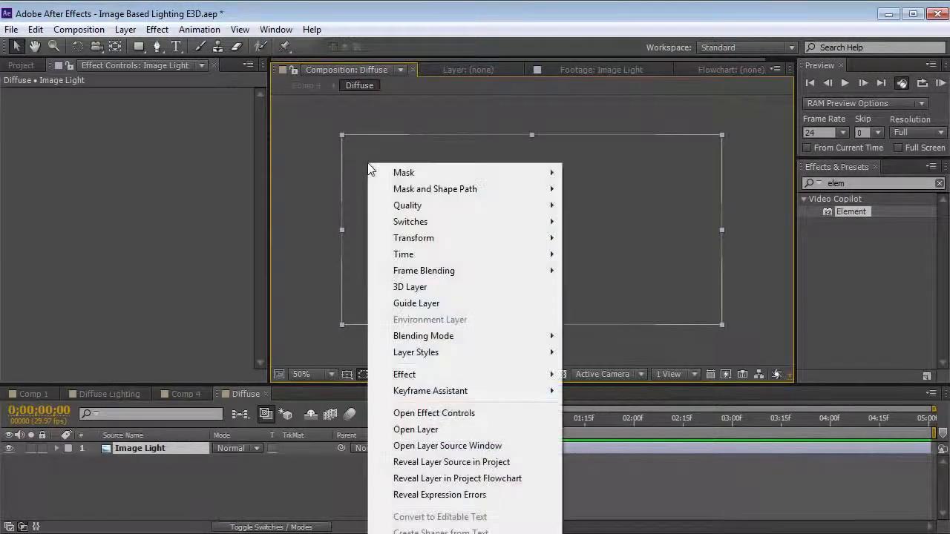
{"action": "mouse_move", "coordinate": [413, 238]}
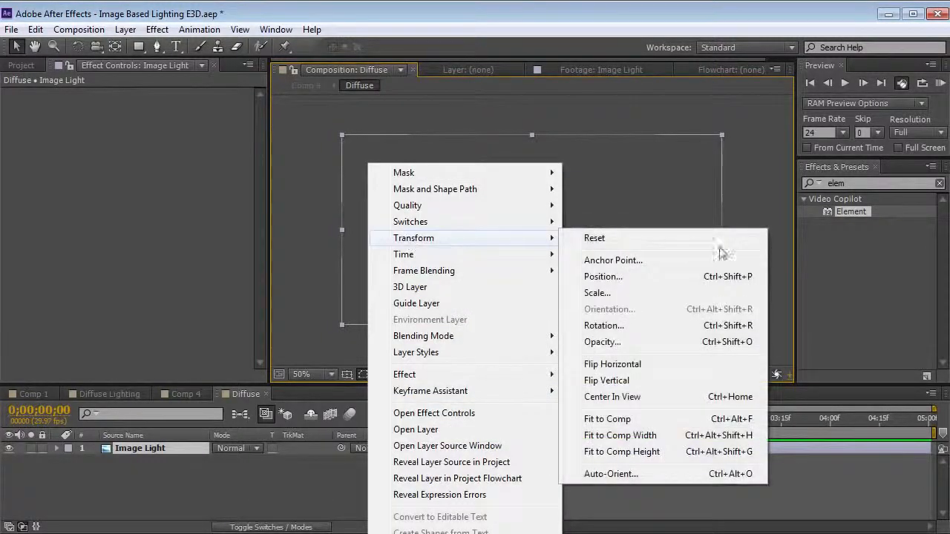
{"action": "left_click", "coordinate": [604, 420]}
{"action": "key", "text": "period"}
{"action": "key", "text": "period"}
{"action": "key", "text": "period"}
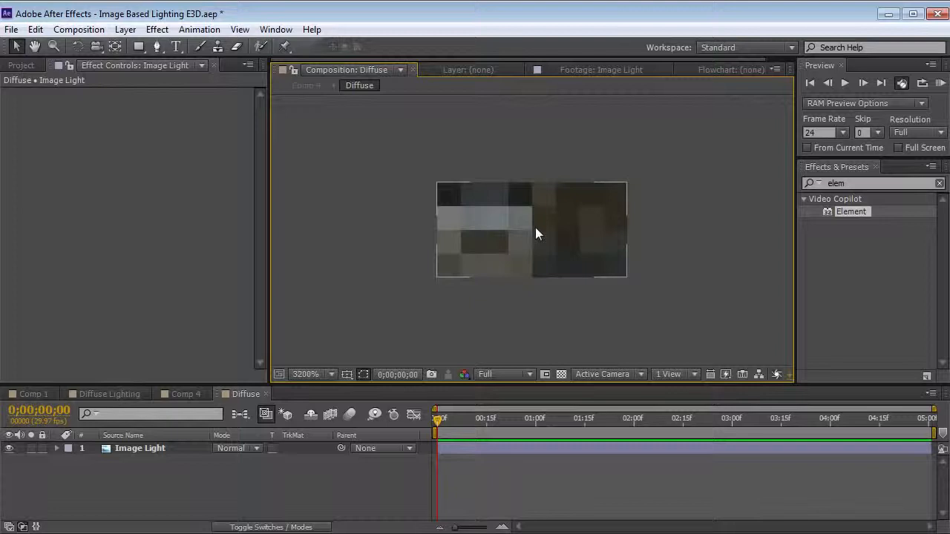
{"action": "left_click", "coordinate": [535, 227]}
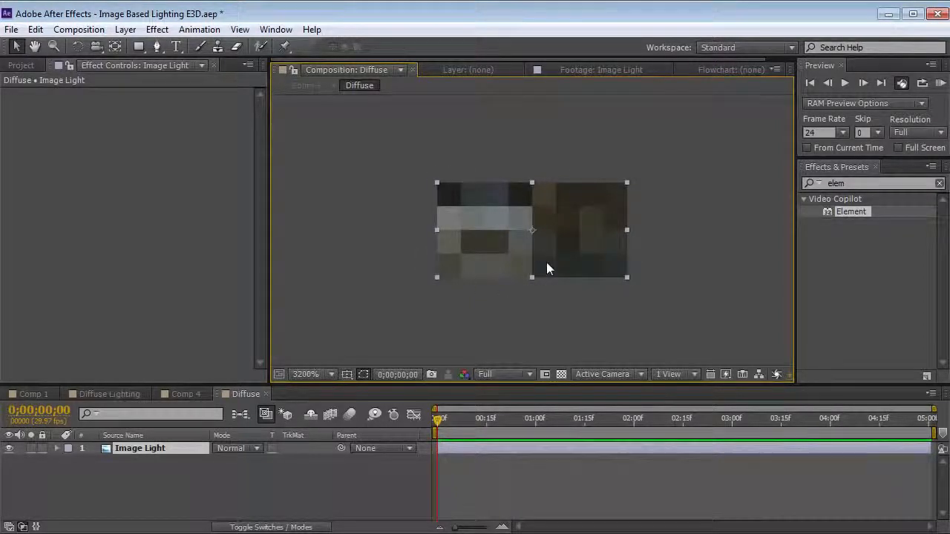
Set the Diffuse Lighting layer's blending mode to Overlay in Comp 4
{"action": "left_click", "coordinate": [184, 393]}
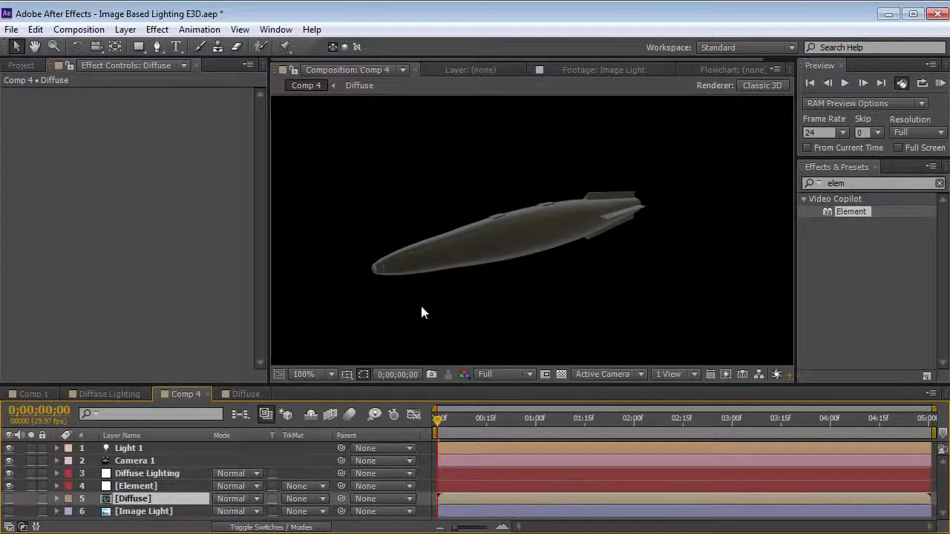
{"action": "left_click", "coordinate": [134, 474]}
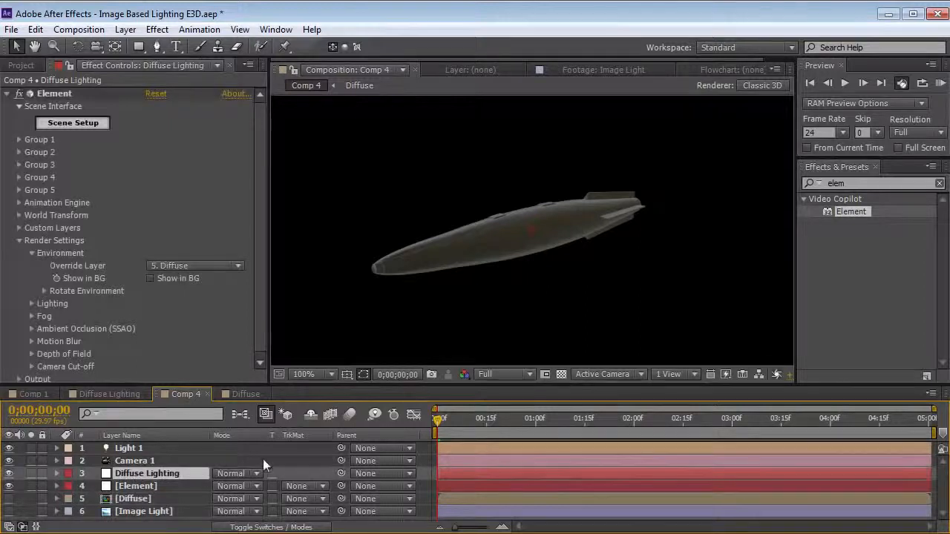
{"action": "left_click", "coordinate": [226, 475]}
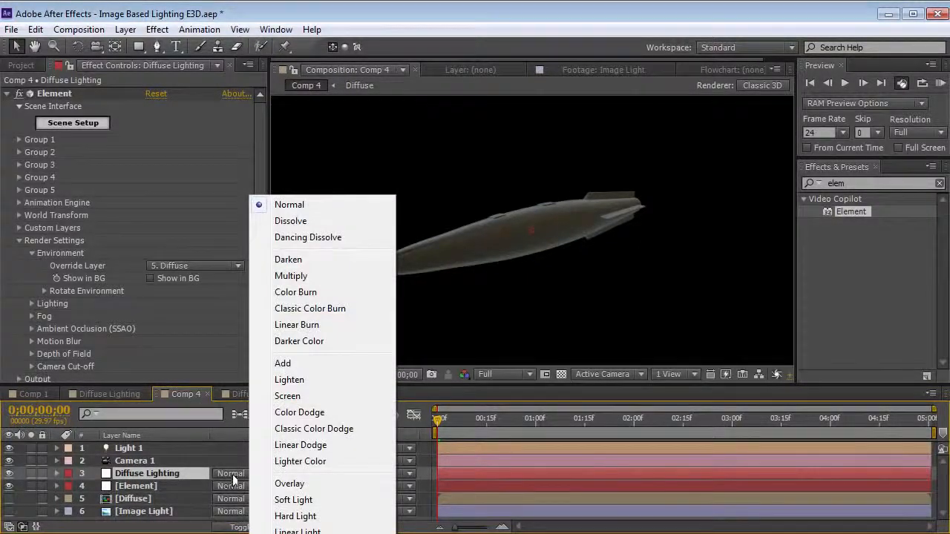
{"action": "left_click", "coordinate": [296, 484]}
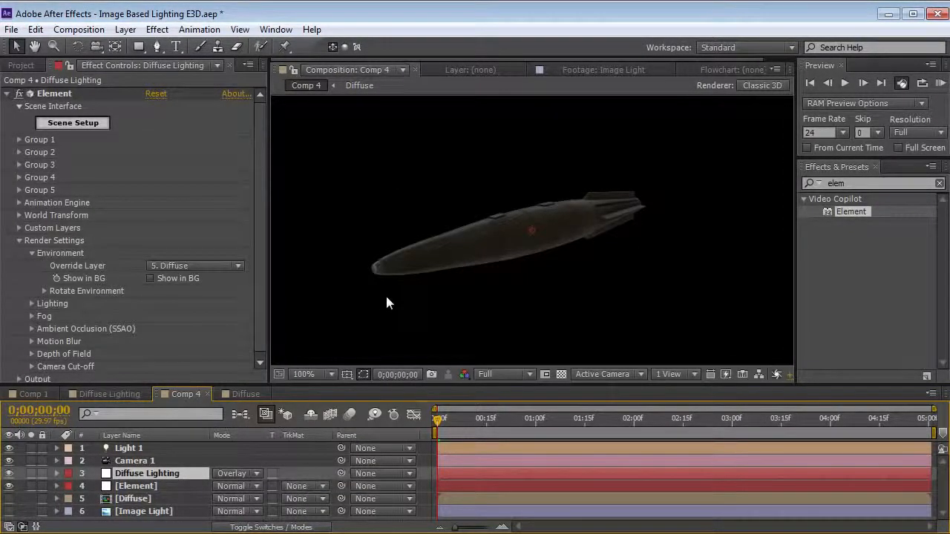
Show the Element layer's environment in the background and orbit the camera toward the missile's tail
{"action": "left_click", "coordinate": [123, 485]}
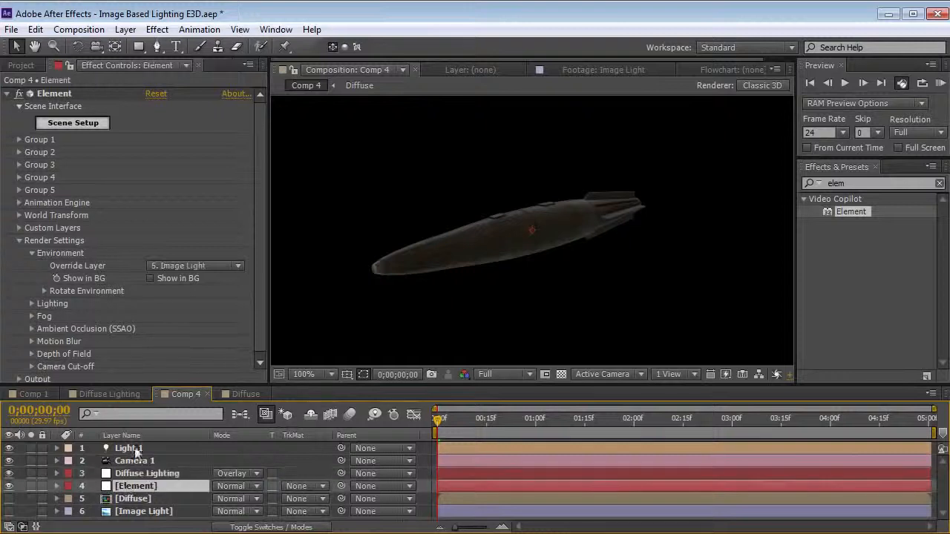
{"action": "left_click", "coordinate": [150, 279]}
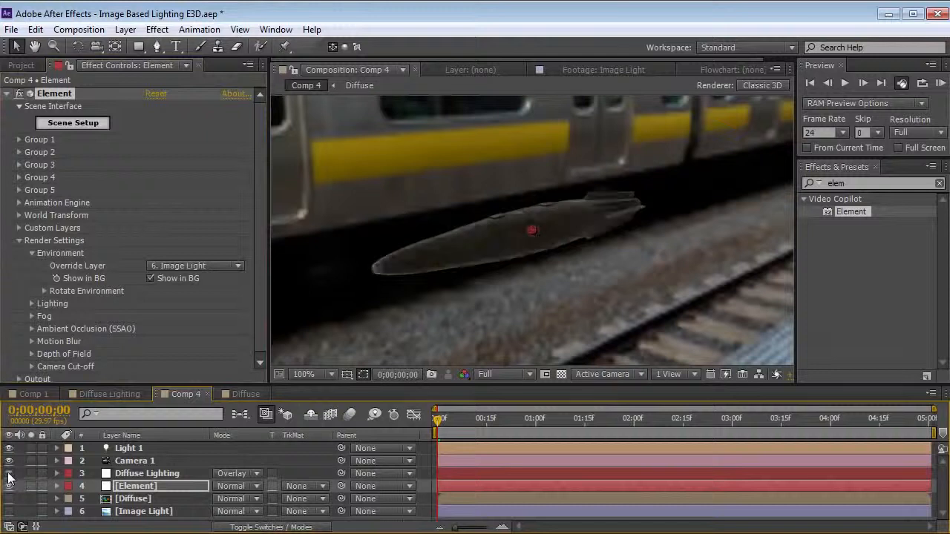
{"action": "key", "text": "c"}
{"action": "left_click_drag", "start_coordinate": [591, 278], "coordinate": [503, 285]}
{"action": "left_click_drag", "start_coordinate": [654, 298], "coordinate": [569, 286]}
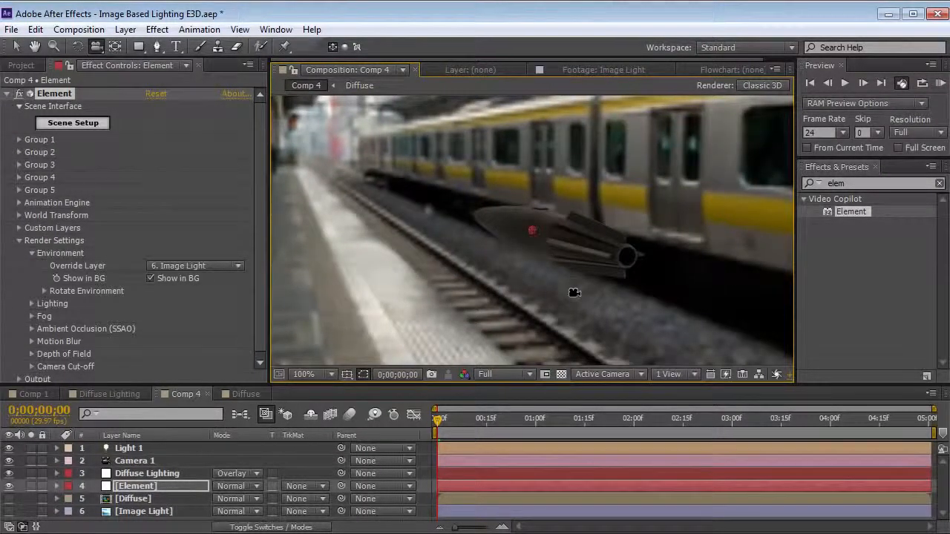
Duplicate the Image Light layer and pre-compose the copy as Specular, leaving all attributes in Comp 4
{"action": "left_click", "coordinate": [143, 512]}
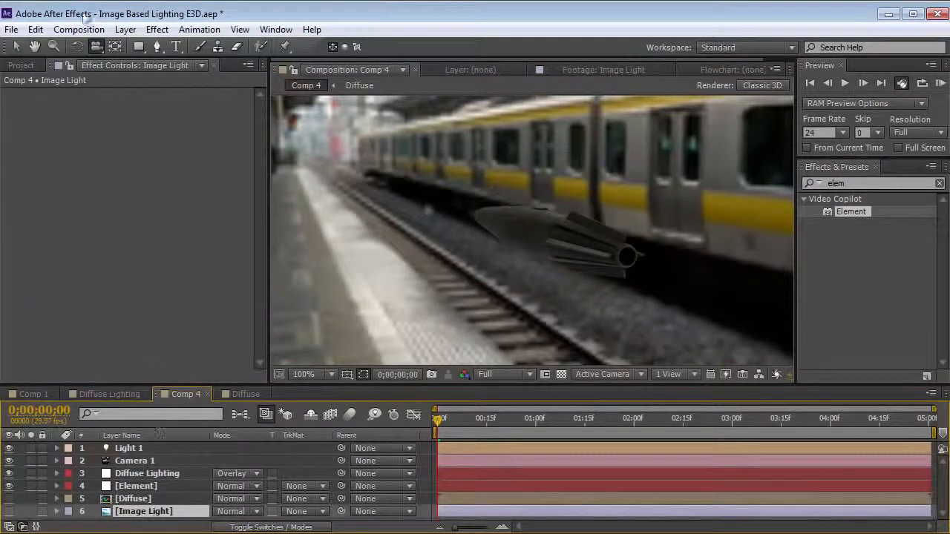
{"action": "left_click", "coordinate": [35, 30]}
{"action": "left_click", "coordinate": [75, 188]}
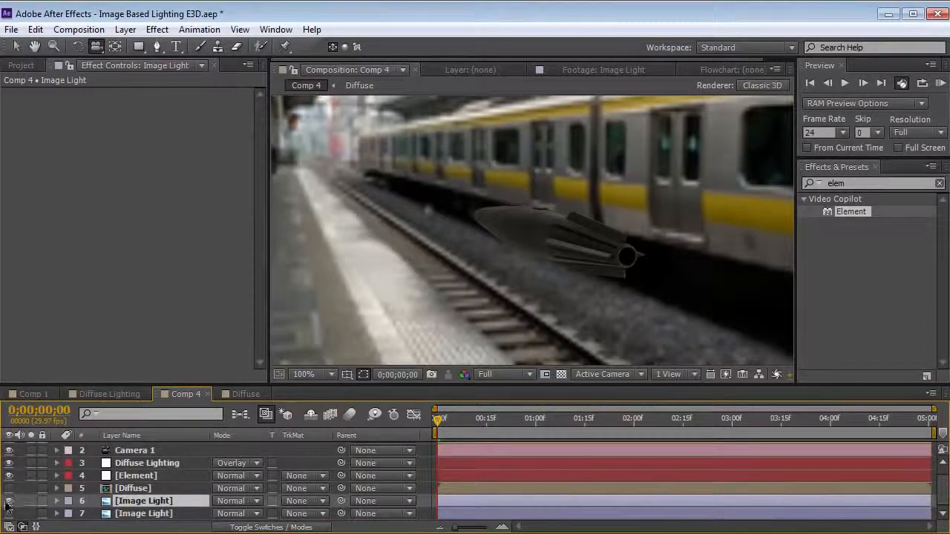
{"action": "left_click", "coordinate": [124, 30]}
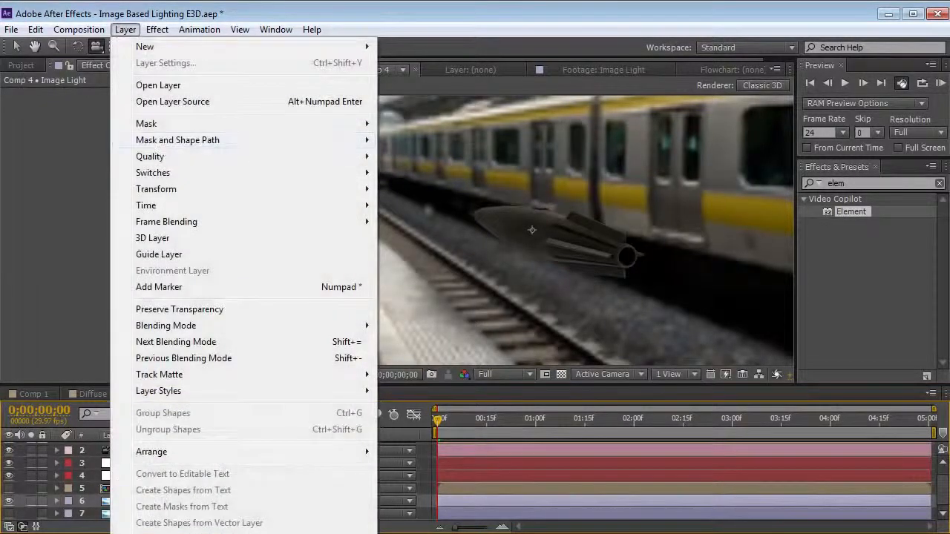
{"action": "left_click", "coordinate": [163, 533]}
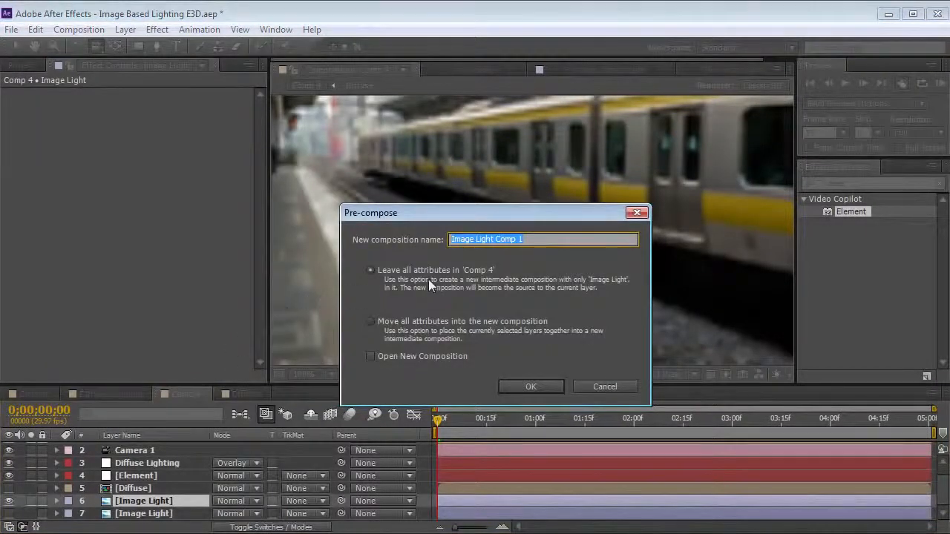
{"action": "type", "text": "S"}
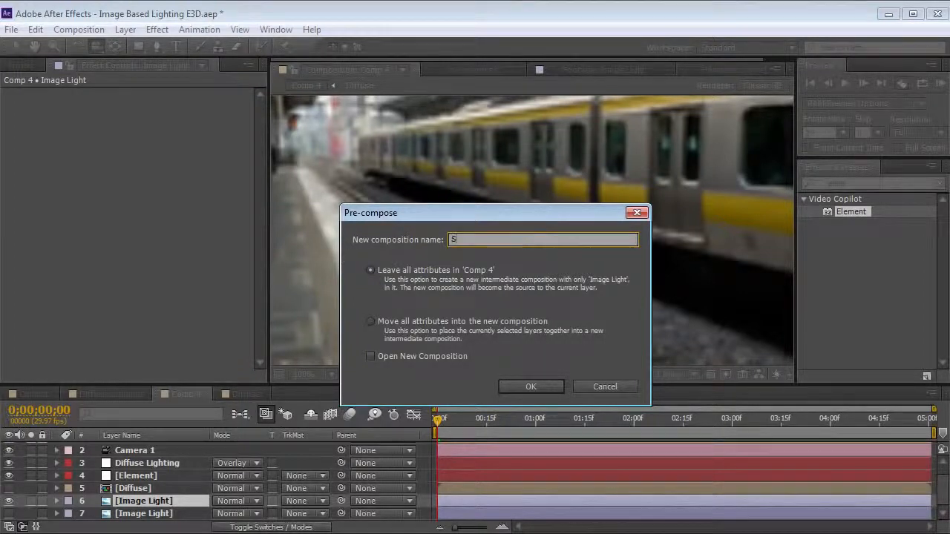
{"action": "type", "text": "pecular"}
{"action": "key", "text": "Return"}
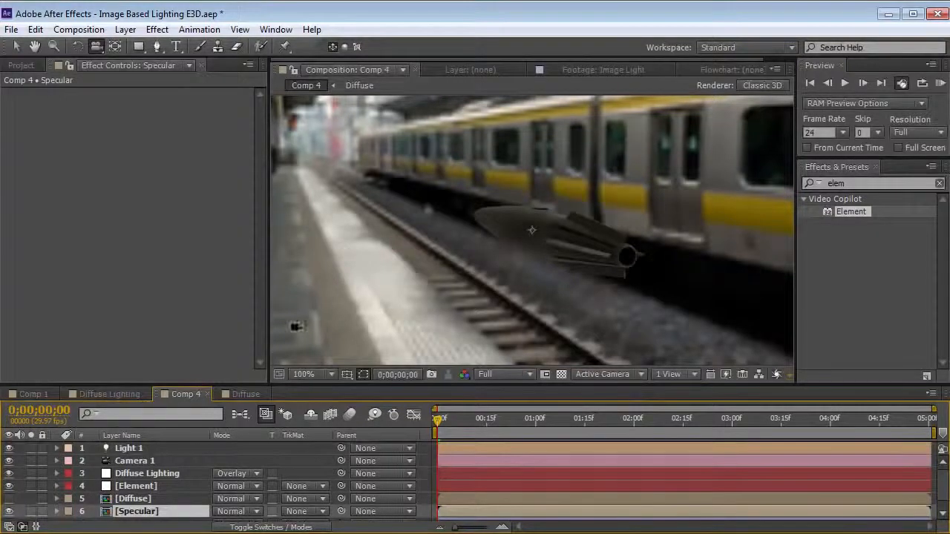
Place a duplicate of the Element layer above Diffuse Lighting and set its environment override to 7. Specular
{"action": "left_click", "coordinate": [128, 486]}
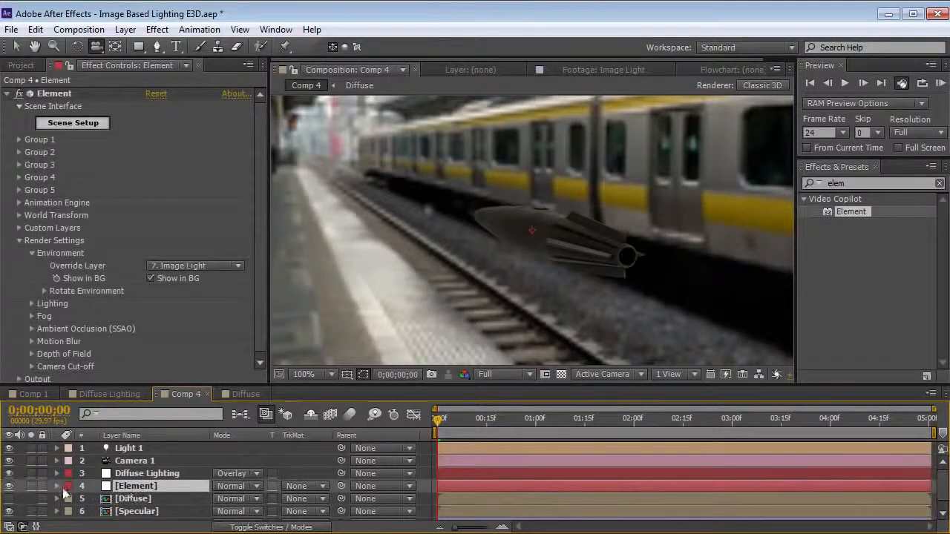
{"action": "key", "text": "ctrl+d"}
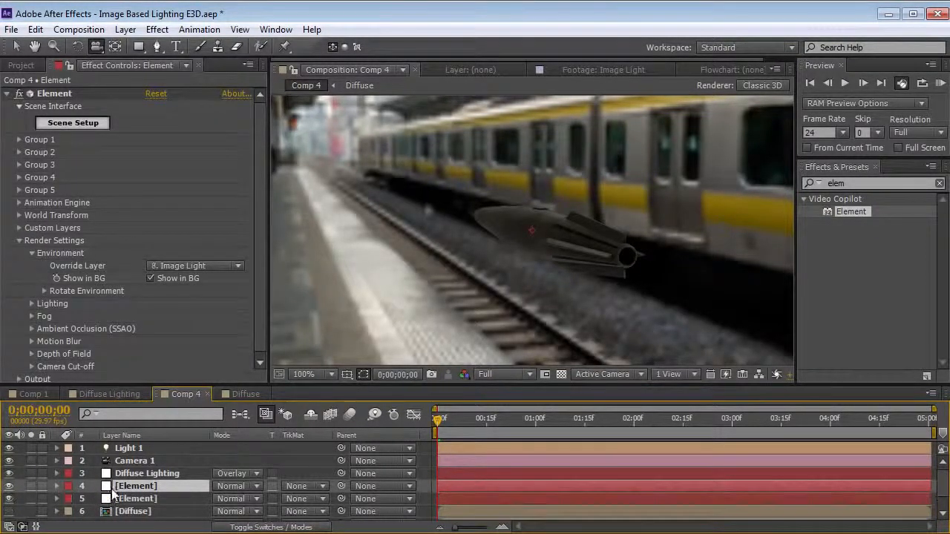
{"action": "left_click_drag", "start_coordinate": [126, 488], "coordinate": [127, 473]}
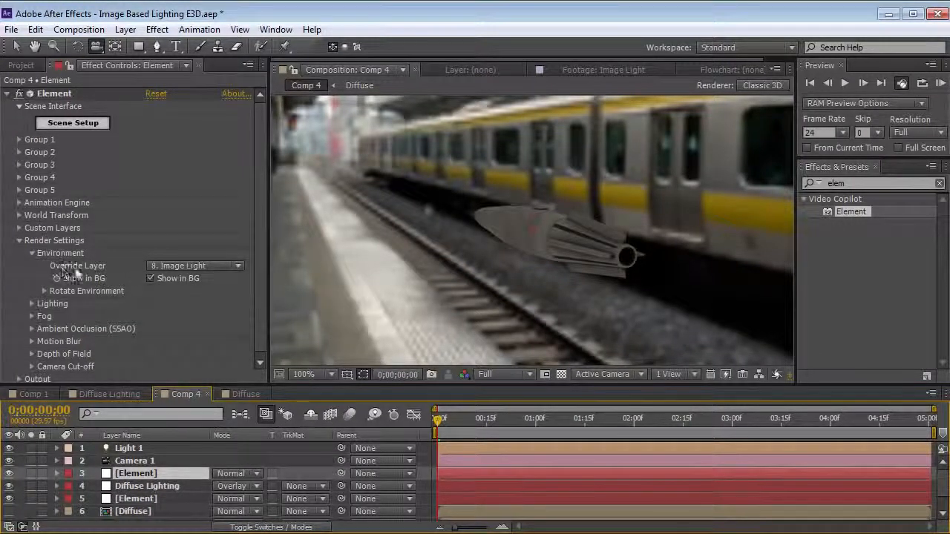
{"action": "left_click", "coordinate": [190, 268]}
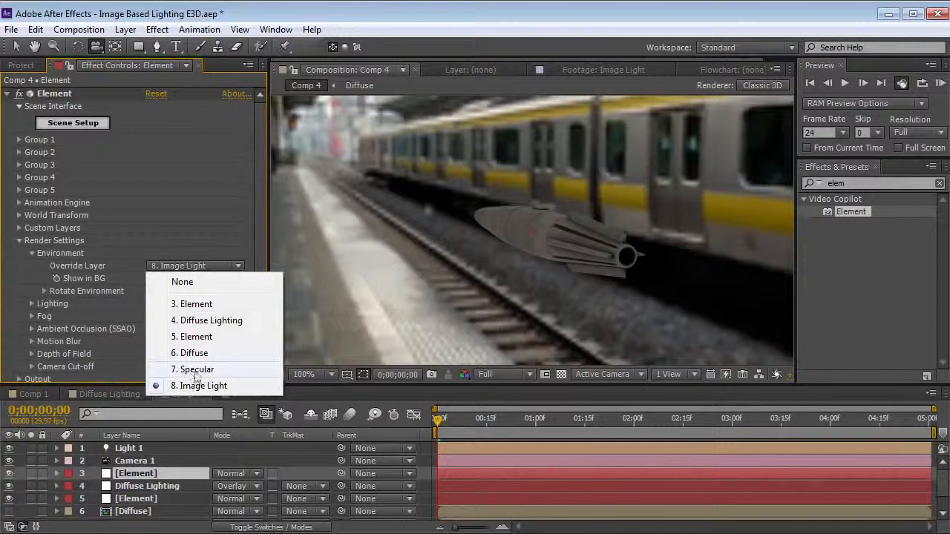
{"action": "left_click", "coordinate": [199, 368]}
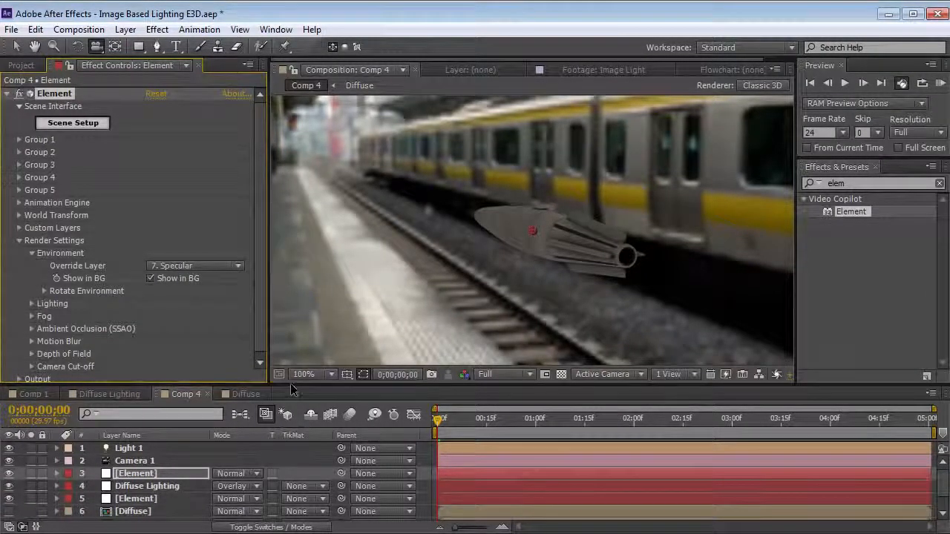
Review the environment source layers in Comp 4 and the pixelated image in the Diffuse composition
{"action": "left_click_drag", "start_coordinate": [290, 385], "coordinate": [290, 374]}
{"action": "left_click", "coordinate": [134, 512]}
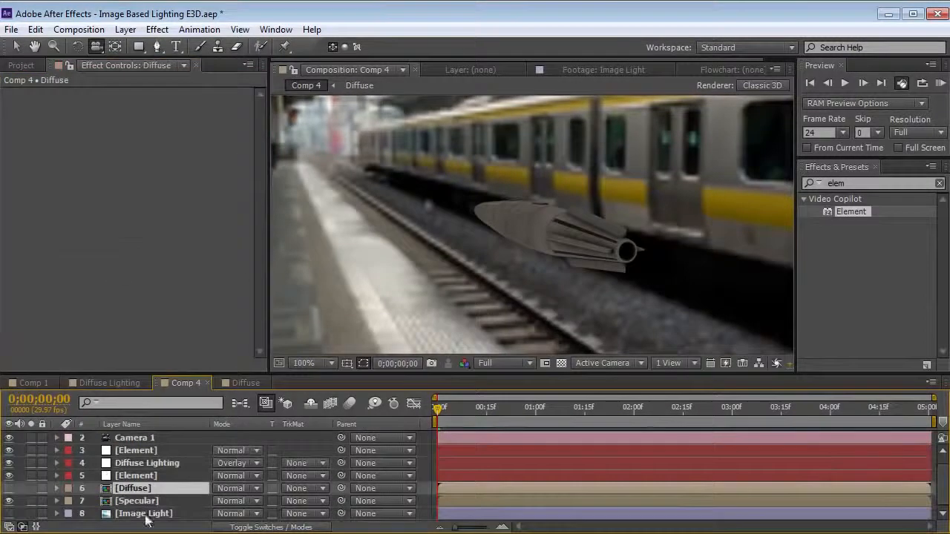
{"action": "left_click", "coordinate": [149, 515]}
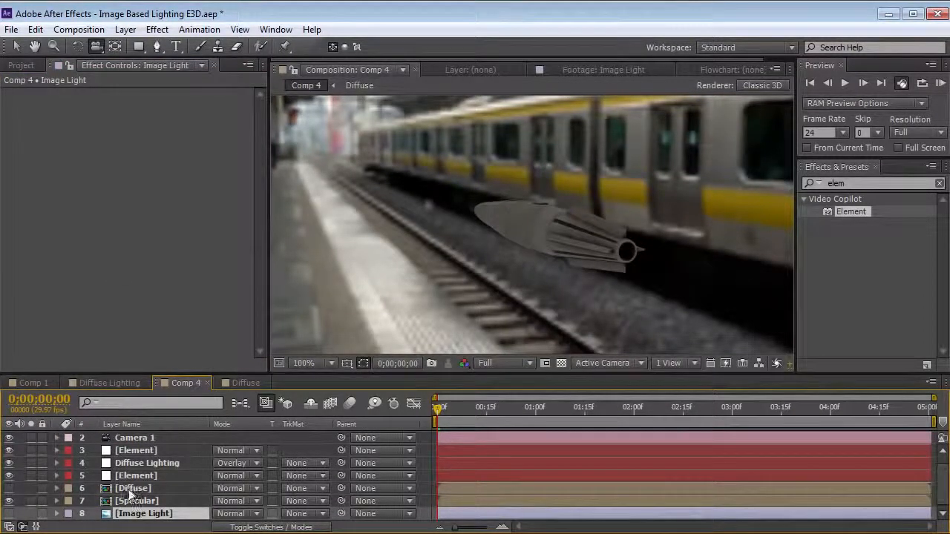
{"action": "left_click", "coordinate": [134, 491]}
{"action": "left_click", "coordinate": [245, 383]}
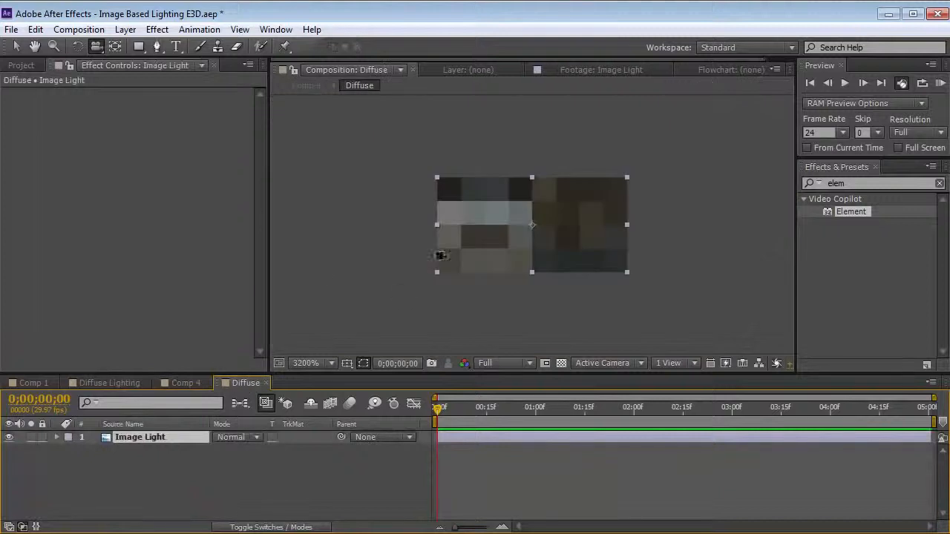
{"action": "left_click", "coordinate": [170, 385]}
Open the Specular composition and resize it to 64 × 32 px with the 2:1 aspect ratio locked
{"action": "left_click", "coordinate": [139, 503]}
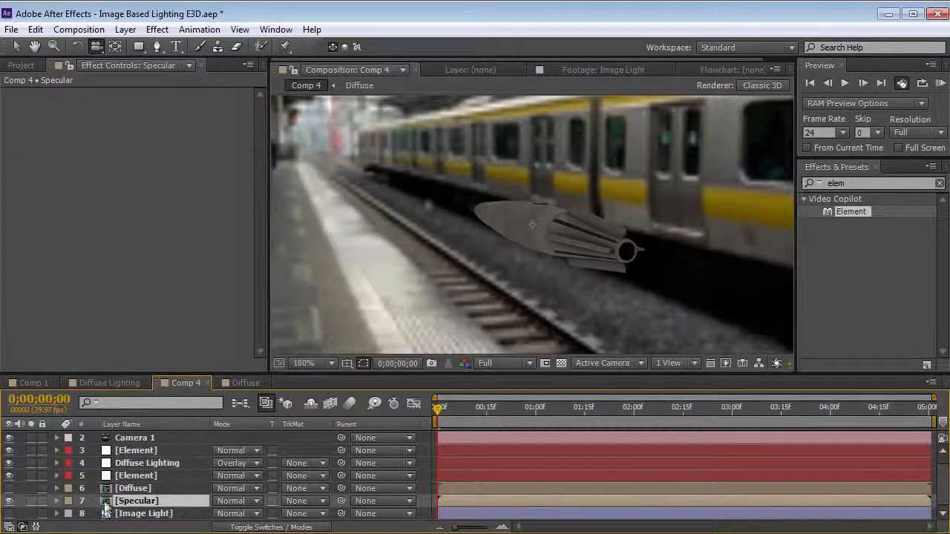
{"action": "double_click", "coordinate": [107, 503]}
{"action": "scroll", "coordinate": [520, 245], "scroll_direction": "down", "scroll_amount": 2}
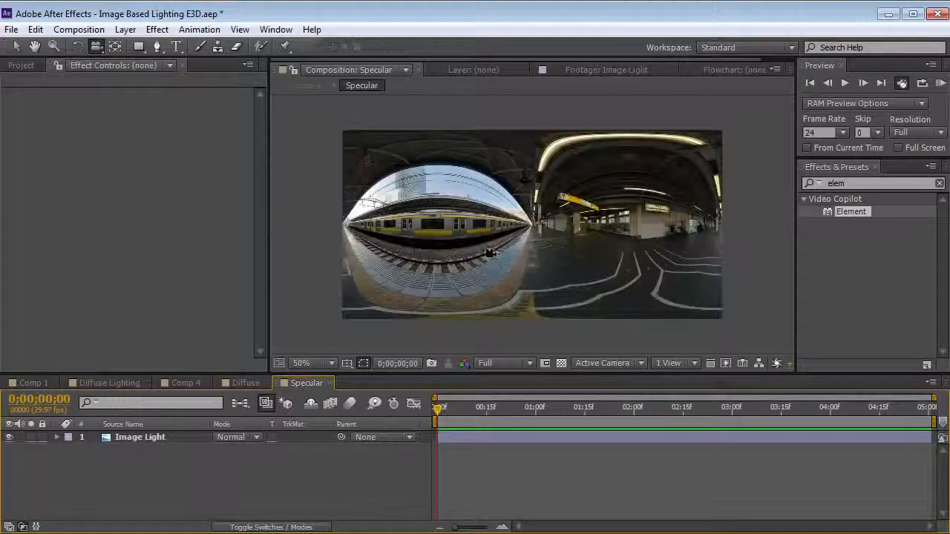
{"action": "key", "text": "v"}
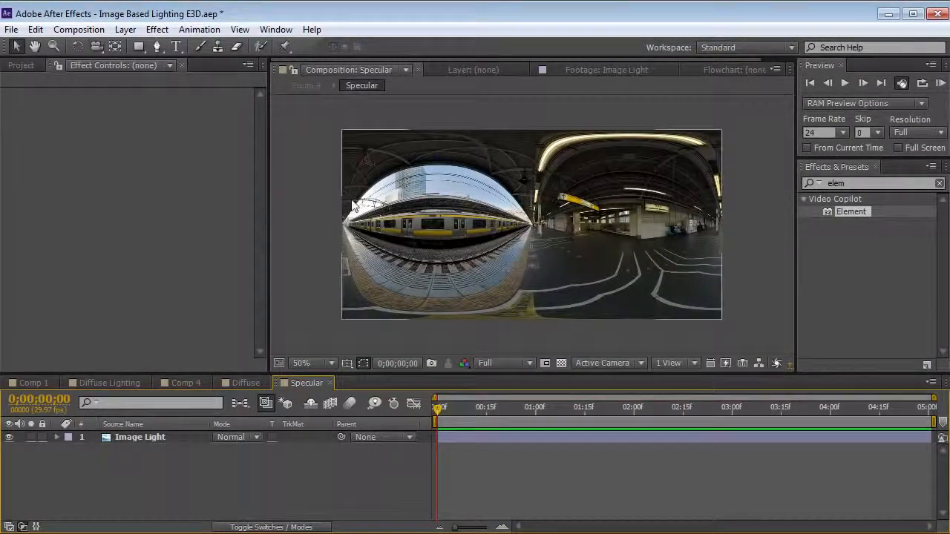
{"action": "left_click", "coordinate": [393, 204]}
{"action": "left_click", "coordinate": [79, 29]}
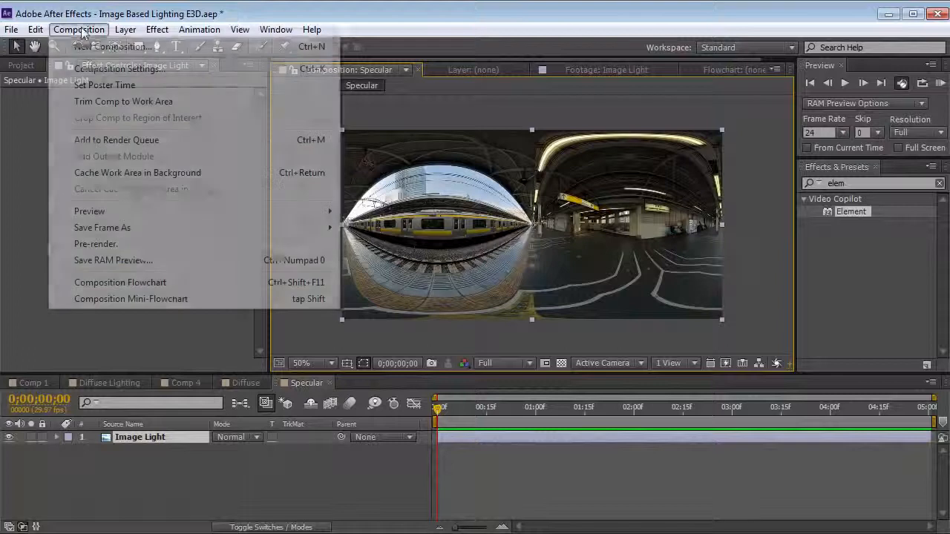
{"action": "left_click", "coordinate": [117, 69]}
{"action": "left_click", "coordinate": [382, 273]}
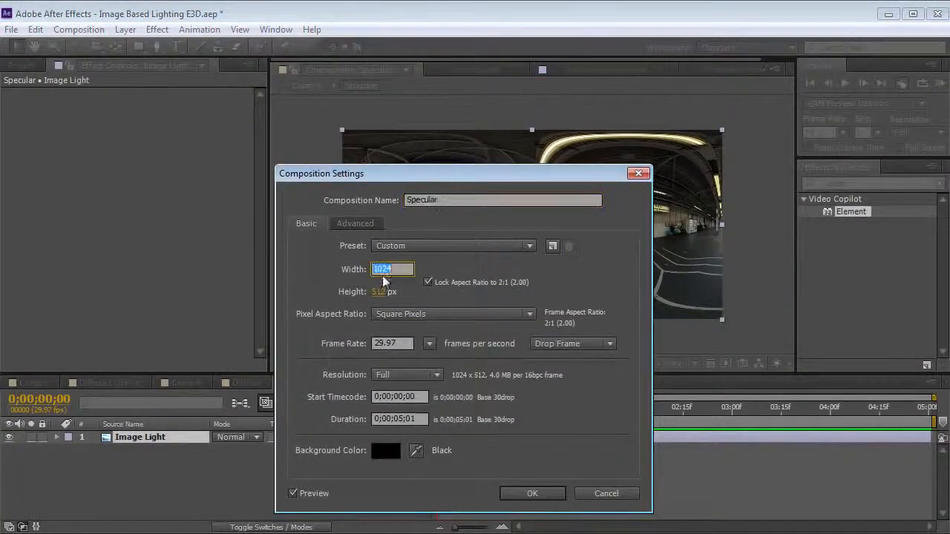
{"action": "type", "text": "64"}
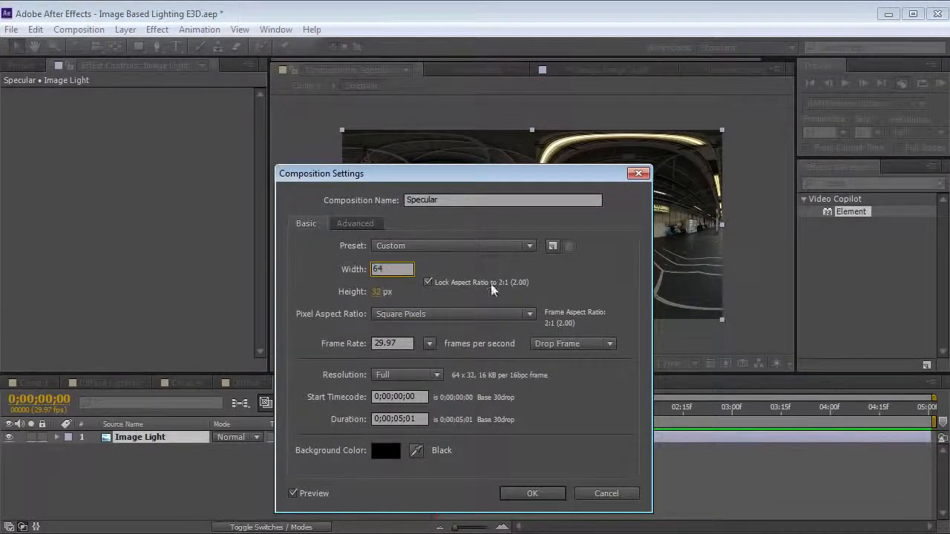
{"action": "left_click", "coordinate": [596, 290]}
{"action": "left_click", "coordinate": [528, 495]}
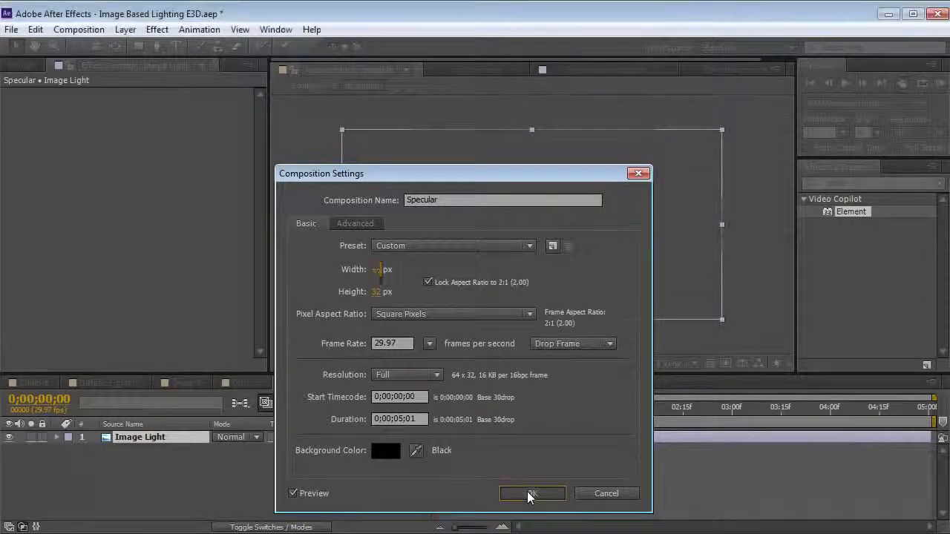
Fit the Image Light layer to the 64 × 32 px Specular composition
{"action": "right_click", "coordinate": [398, 167]}
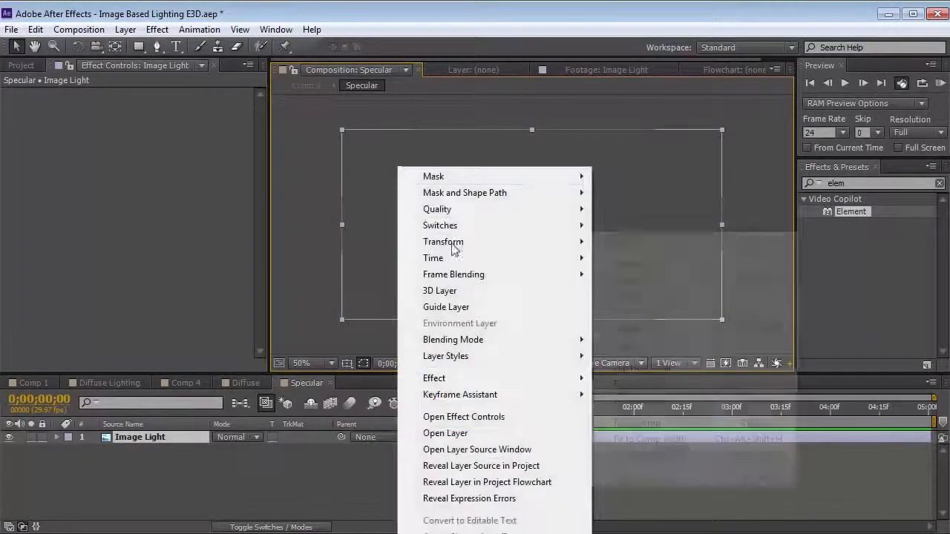
{"action": "mouse_move", "coordinate": [455, 246]}
{"action": "left_click", "coordinate": [638, 421]}
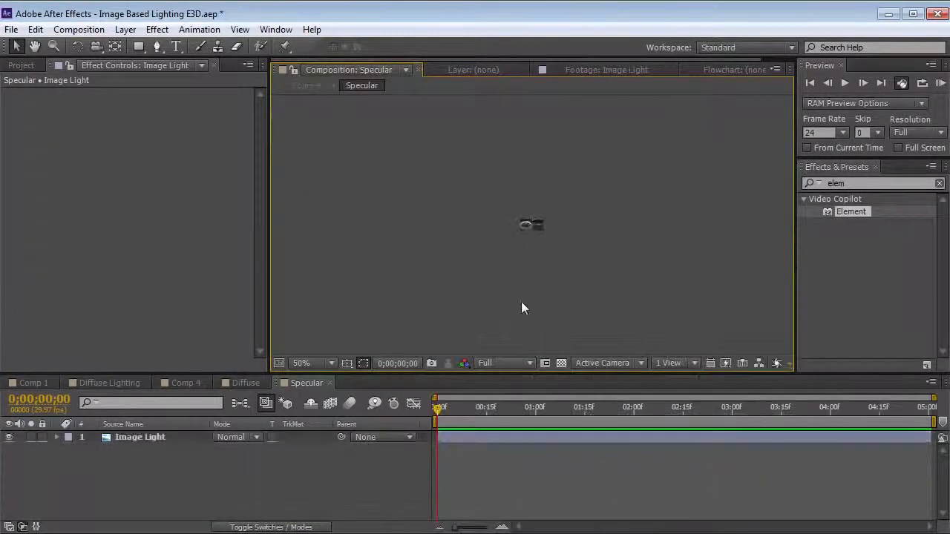
Duplicate the Image Light layer in the Specular composition and hide the upper copy
{"action": "scroll", "coordinate": [524, 276], "scroll_direction": "up", "scroll_amount": 4}
{"action": "left_click", "coordinate": [507, 221]}
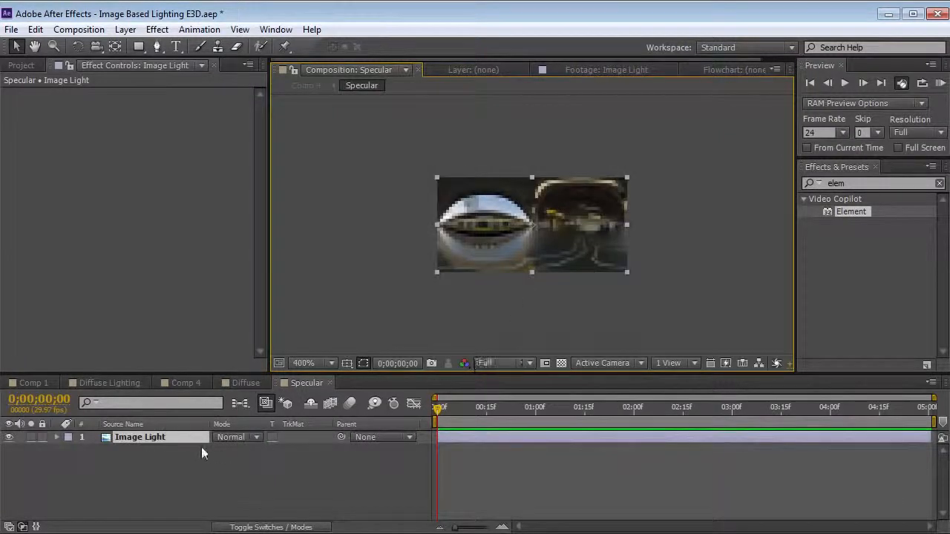
{"action": "left_click", "coordinate": [142, 443]}
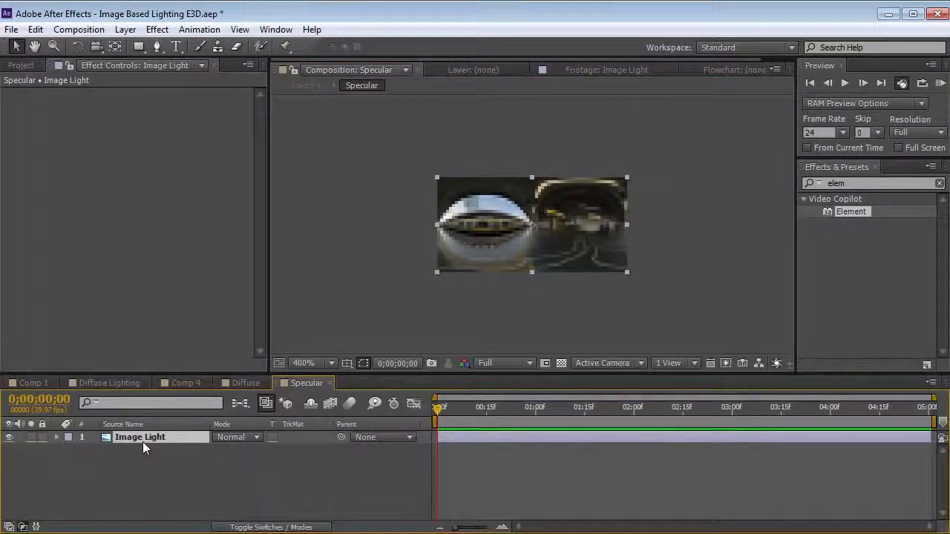
{"action": "key", "text": "ctrl+d"}
{"action": "left_click", "coordinate": [8, 437]}
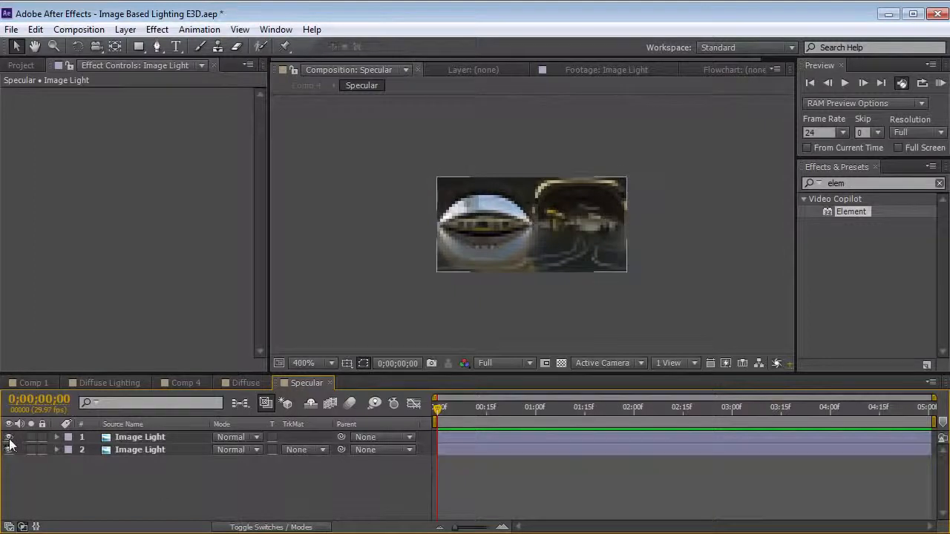
Apply Levels to the lower Image Light layer with Input Black at about 12336 and Gamma at about 0.25
{"action": "left_click", "coordinate": [141, 452]}
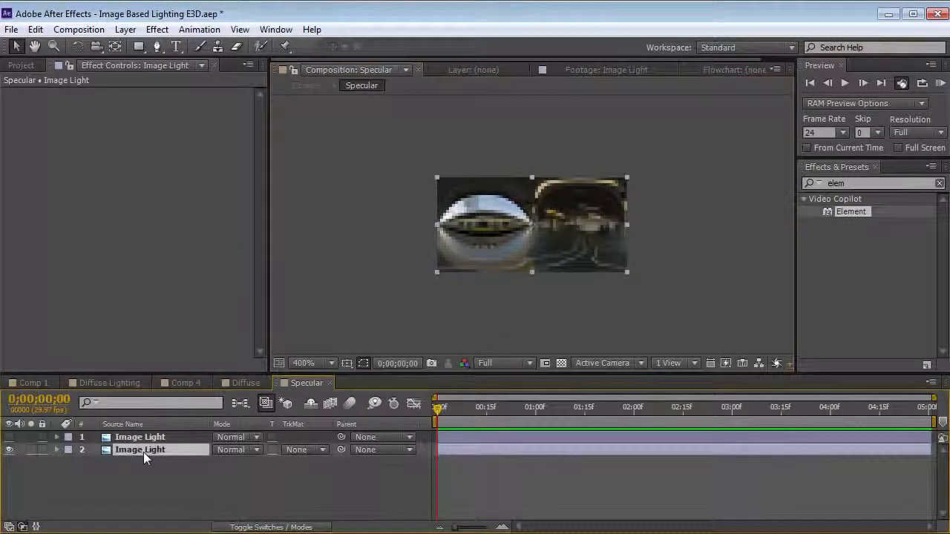
{"action": "left_click", "coordinate": [157, 29]}
{"action": "mouse_move", "coordinate": [259, 168]}
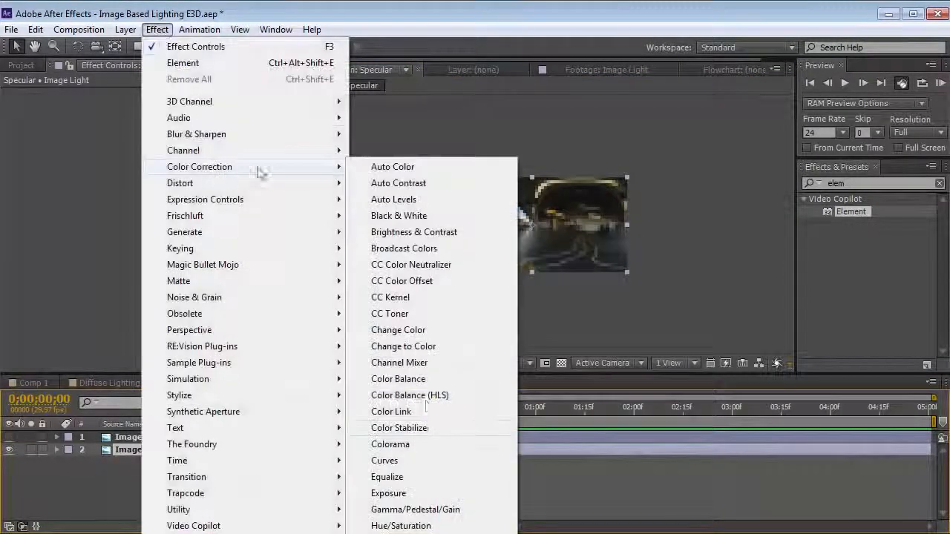
{"action": "left_click", "coordinate": [385, 533]}
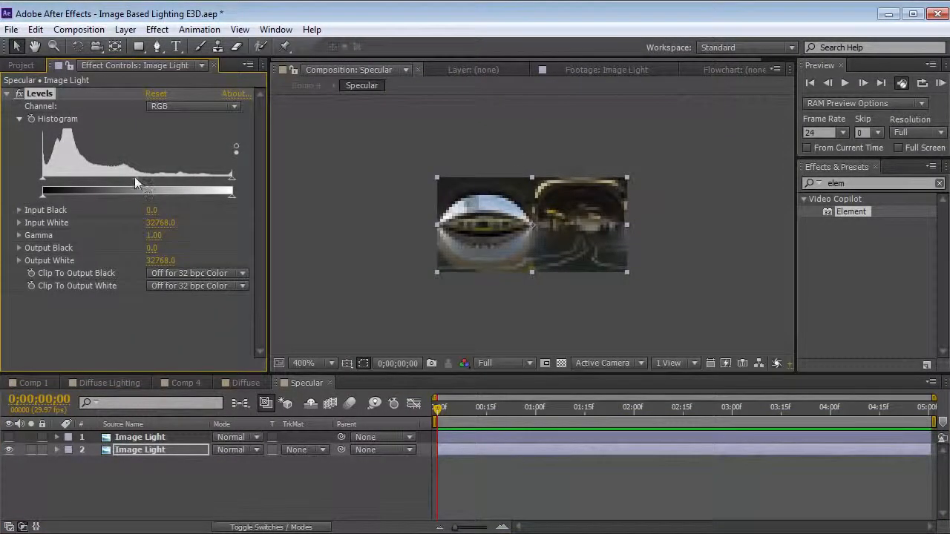
{"action": "left_click_drag", "start_coordinate": [136, 179], "coordinate": [186, 184]}
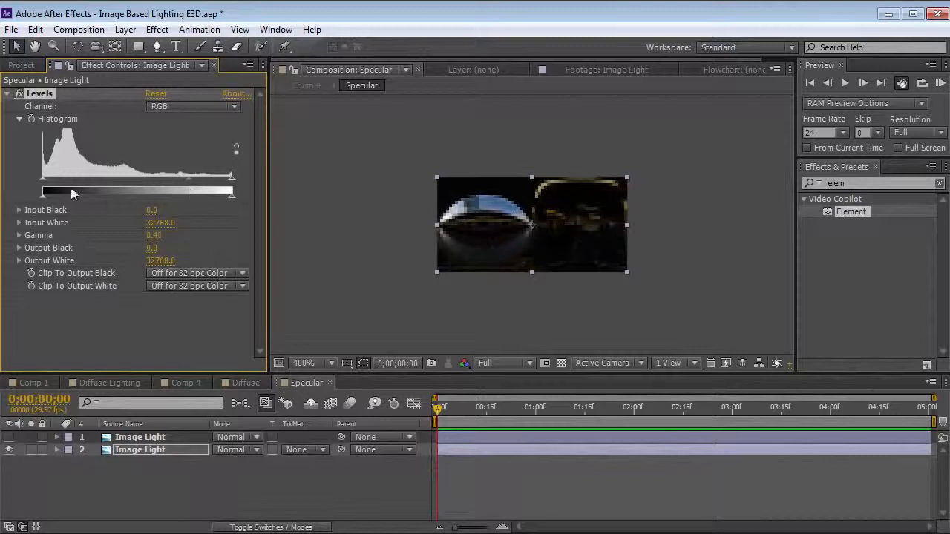
{"action": "left_click_drag", "start_coordinate": [42, 180], "coordinate": [121, 181]}
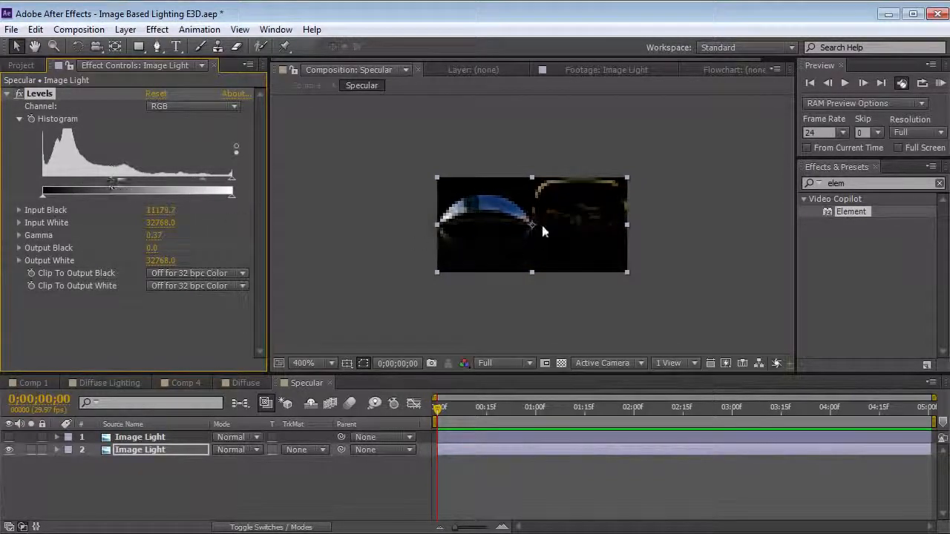
{"action": "key", "text": "."}
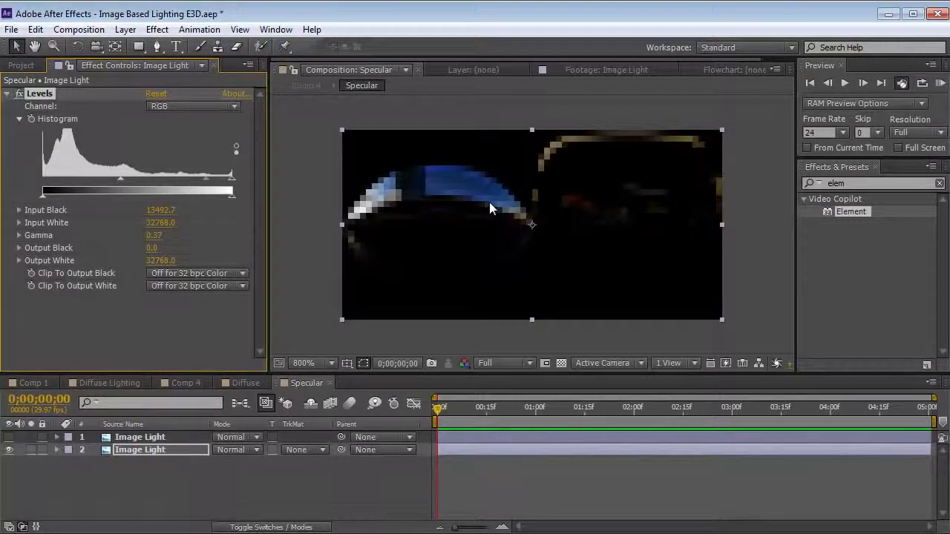
{"action": "mouse_move", "coordinate": [116, 180]}
{"action": "left_mouse_down"}
{"action": "mouse_move", "coordinate": [134, 178]}
{"action": "mouse_move", "coordinate": [107, 178]}
{"action": "mouse_move", "coordinate": [117, 179]}
{"action": "left_mouse_up"}
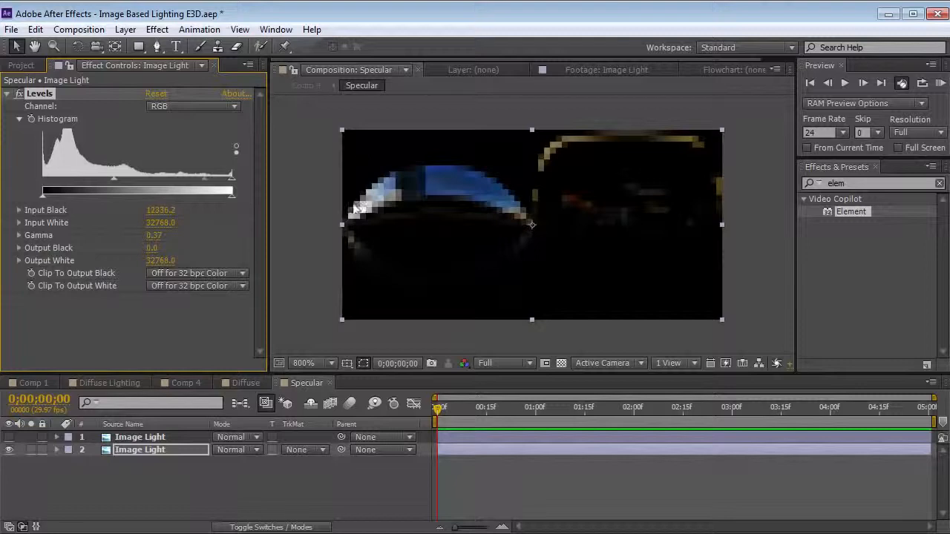
{"action": "left_click_drag", "start_coordinate": [205, 182], "coordinate": [211, 186]}
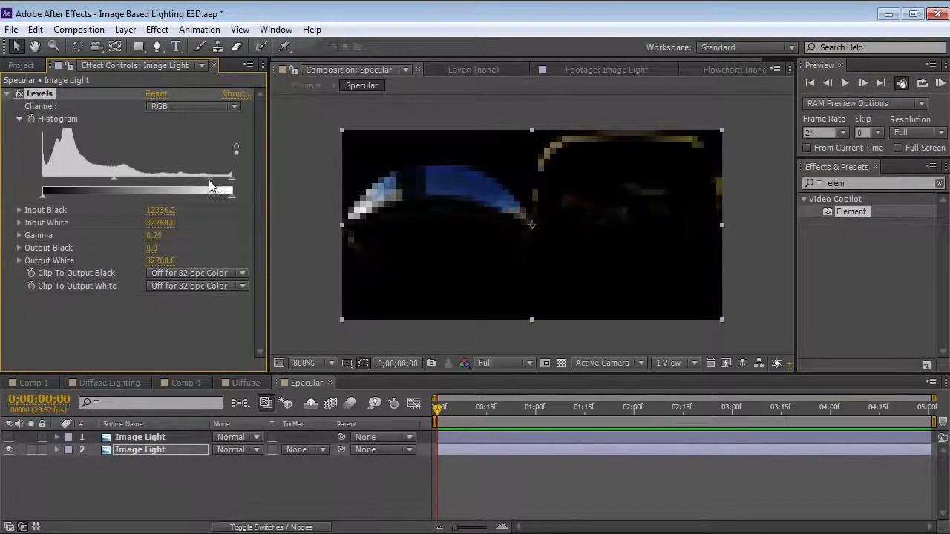
Show the upper Image Light copy, set its blending mode to Divide, and compare the image with and without it
{"action": "left_click", "coordinate": [122, 438]}
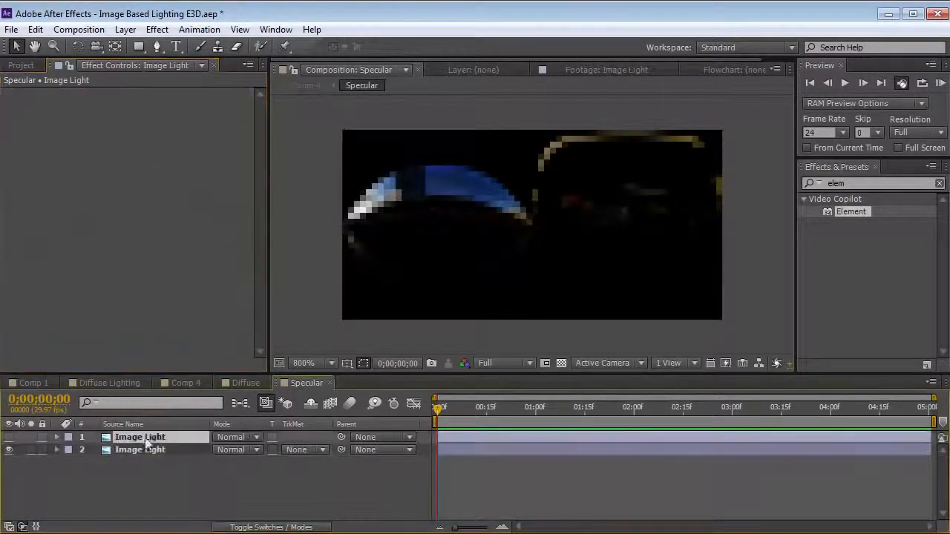
{"action": "left_click", "coordinate": [9, 437]}
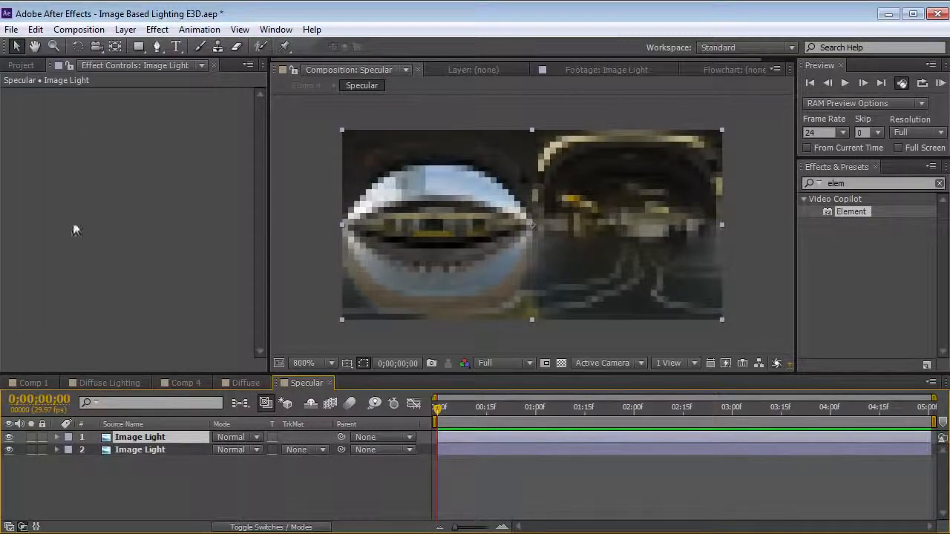
{"action": "left_click", "coordinate": [230, 438]}
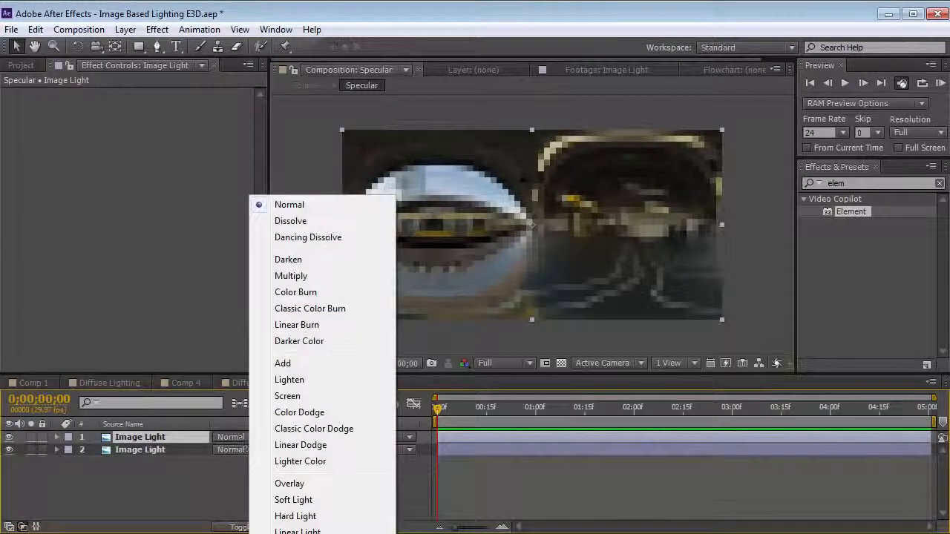
{"action": "left_click", "coordinate": [319, 533]}
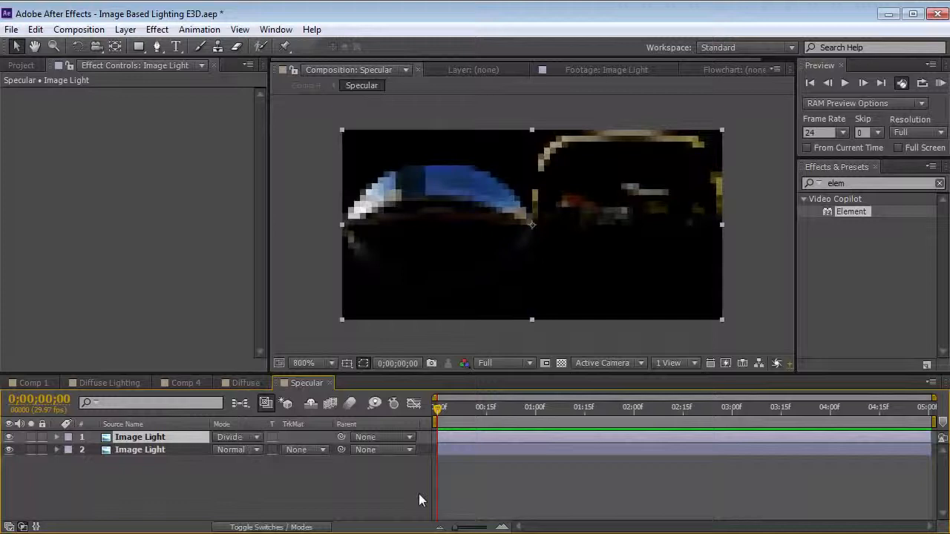
{"action": "left_click", "coordinate": [9, 438]}
{"action": "left_click", "coordinate": [9, 438]}
Add an adjustment layer above both Image Light layers and apply Fast Blur to it with Blurriness 2.0
{"action": "left_click", "coordinate": [124, 29]}
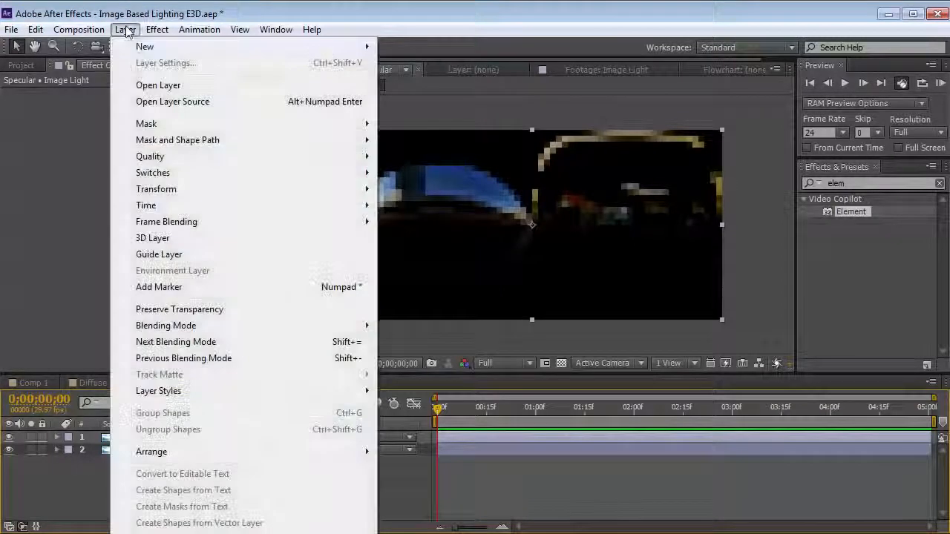
{"action": "mouse_move", "coordinate": [148, 47]}
{"action": "left_click", "coordinate": [436, 145]}
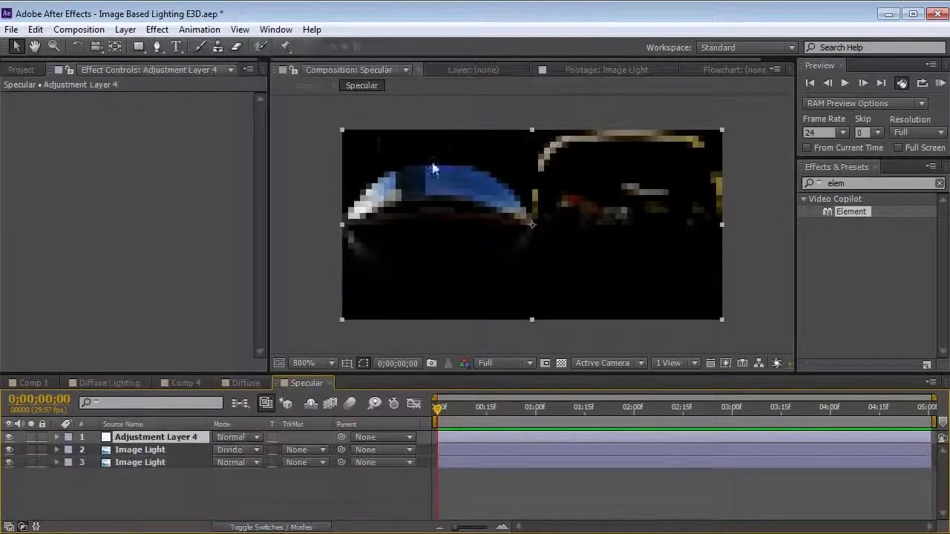
{"action": "left_click", "coordinate": [158, 30]}
{"action": "mouse_move", "coordinate": [201, 135]}
{"action": "left_click", "coordinate": [388, 297]}
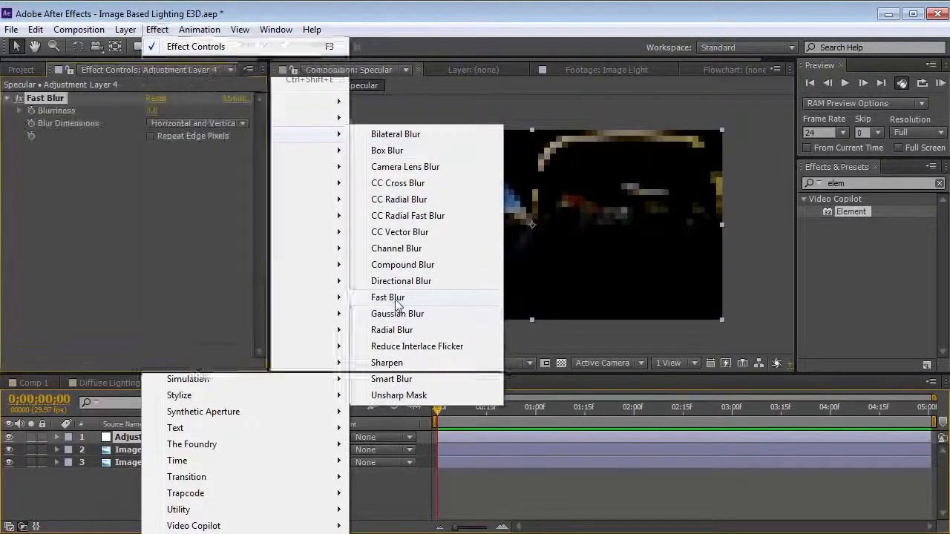
{"action": "left_click", "coordinate": [152, 110]}
{"action": "type", "text": "3"}
{"action": "key", "text": "Return"}
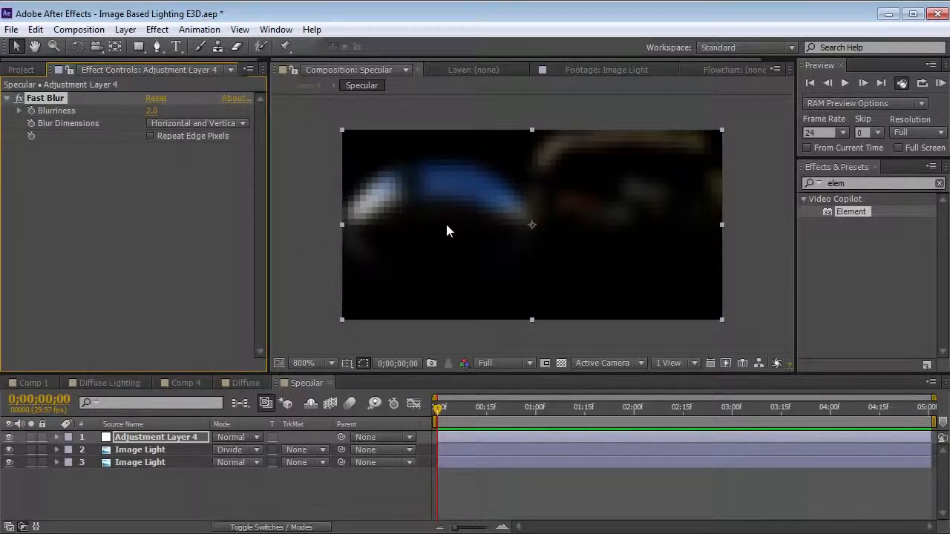
In Comp 4, rename the Element layer above Diffuse Lighting as Specular and stop showing its environment in the background
{"action": "left_click", "coordinate": [184, 384]}
{"action": "left_click", "coordinate": [133, 463]}
{"action": "left_click", "coordinate": [123, 450]}
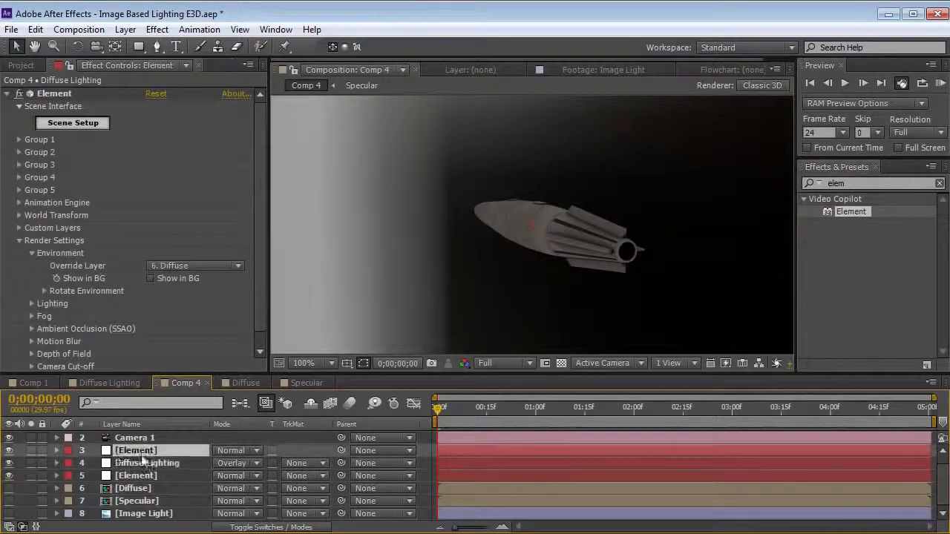
{"action": "key", "text": "Return"}
{"action": "type", "text": "Specular"}
{"action": "key", "text": "Return"}
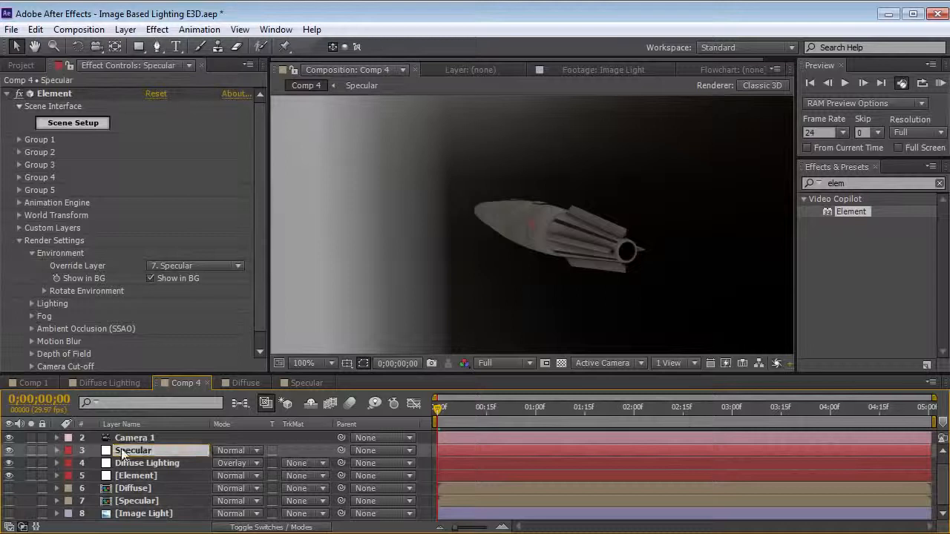
{"action": "left_click", "coordinate": [149, 279]}
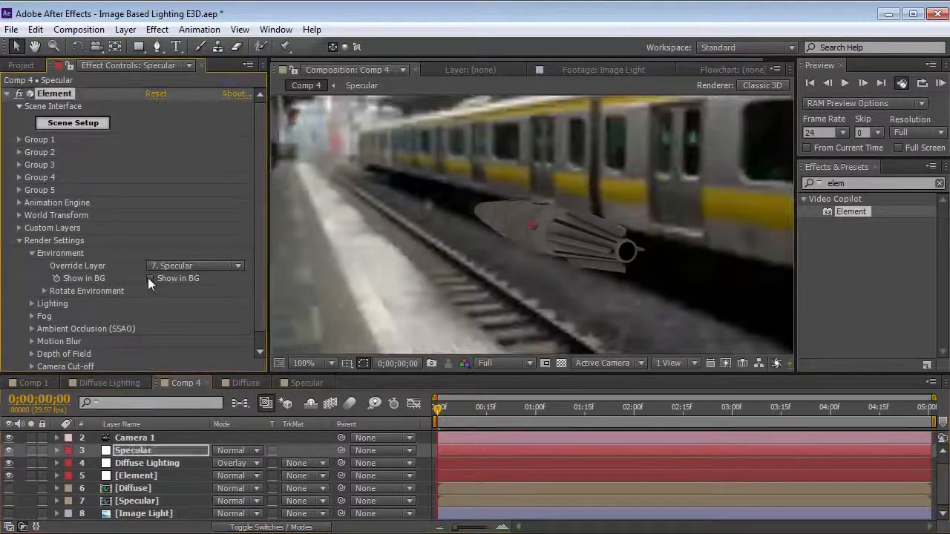
Open the Specular layer's Scene Setup and remove the Diffuse and Normal Bump textures from the mk63 material
{"action": "left_click", "coordinate": [73, 123]}
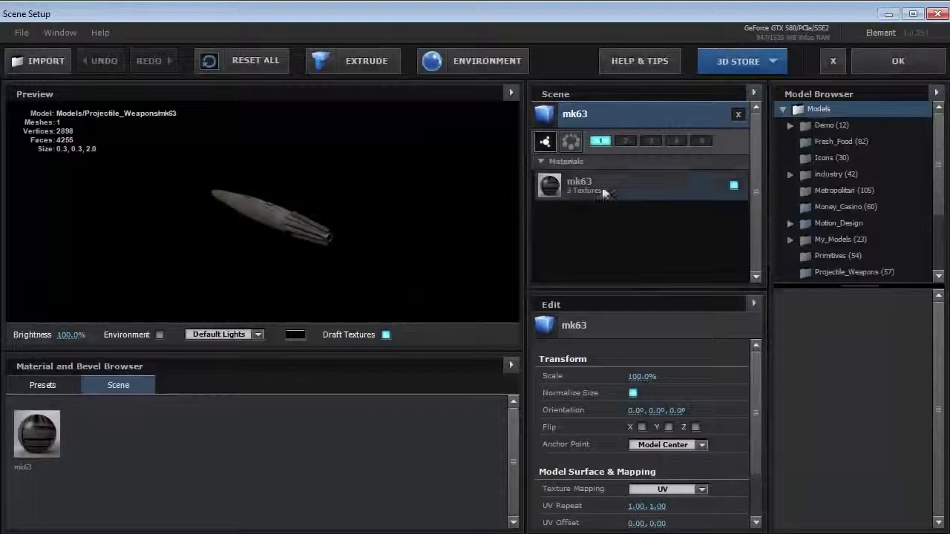
{"action": "left_click", "coordinate": [604, 193]}
{"action": "left_click_drag", "start_coordinate": [182, 230], "coordinate": [310, 247]}
{"action": "right_click", "coordinate": [637, 376]}
{"action": "left_click", "coordinate": [667, 448]}
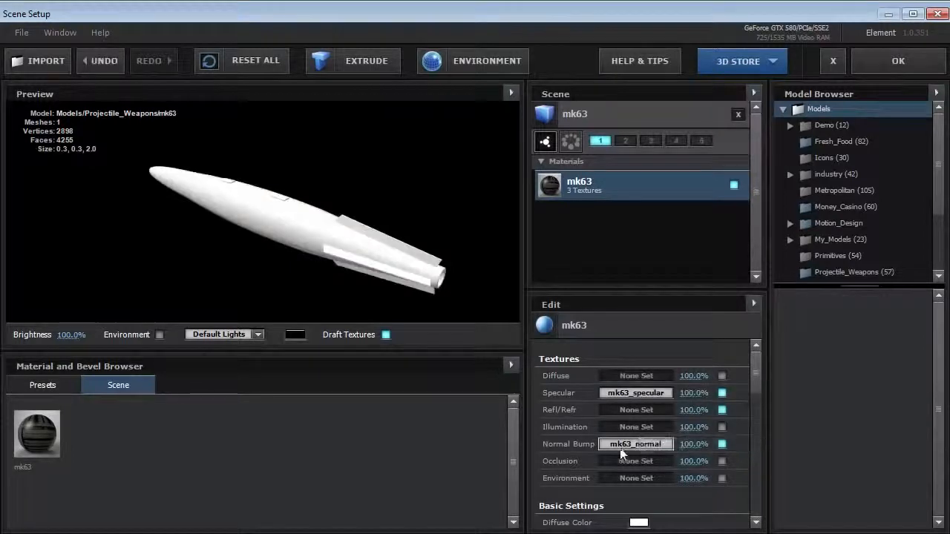
{"action": "right_click", "coordinate": [629, 444]}
{"action": "left_click", "coordinate": [667, 519]}
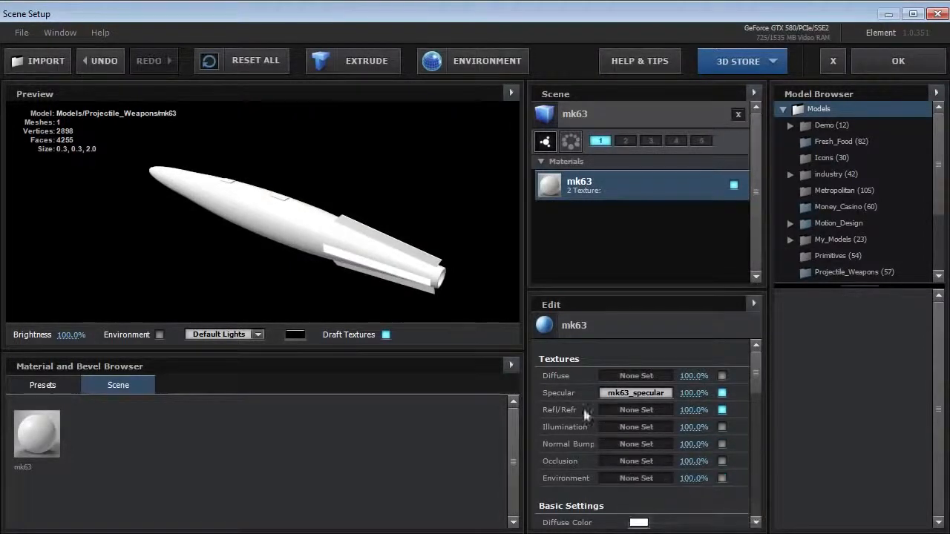
Set the mk63 material's Diffuse Color to black and its Specular value to 0
{"action": "scroll", "coordinate": [632, 401], "scroll_direction": "down", "scroll_amount": 2}
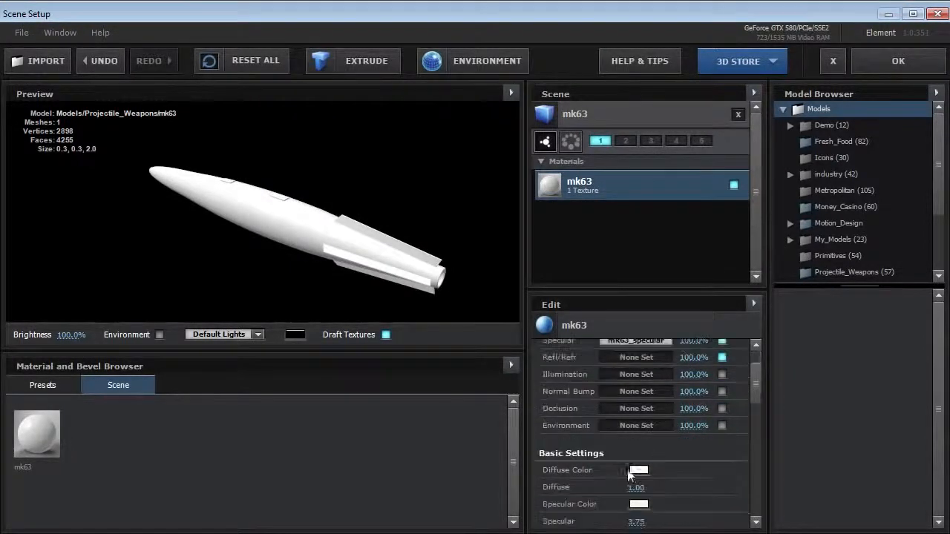
{"action": "left_click", "coordinate": [636, 470]}
{"action": "left_click_drag", "start_coordinate": [552, 515], "coordinate": [499, 533]}
{"action": "left_click_drag", "start_coordinate": [594, 380], "coordinate": [579, 283]}
{"action": "left_click", "coordinate": [730, 474]}
{"action": "scroll", "coordinate": [712, 412], "scroll_direction": "down", "scroll_amount": 2}
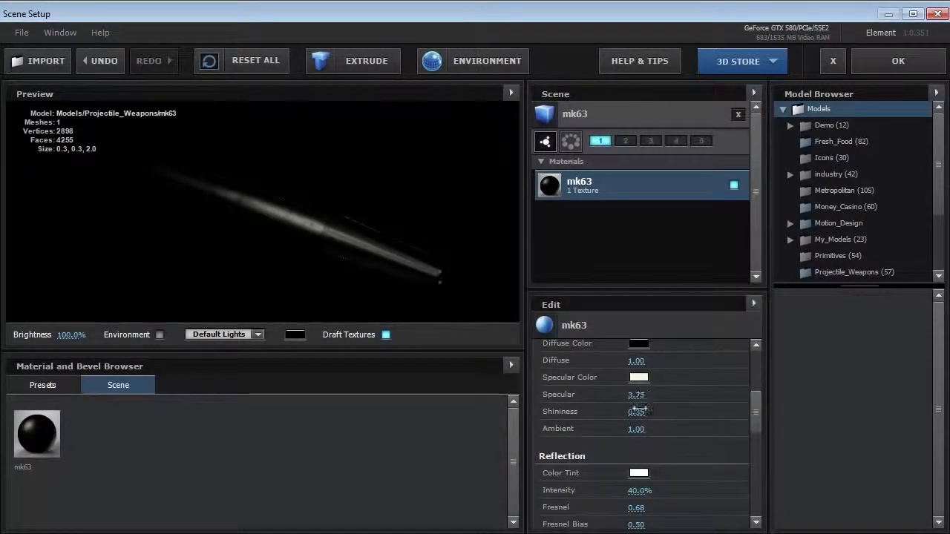
{"action": "left_click", "coordinate": [638, 397]}
{"action": "type", "text": "0"}
{"action": "key", "text": "Return"}
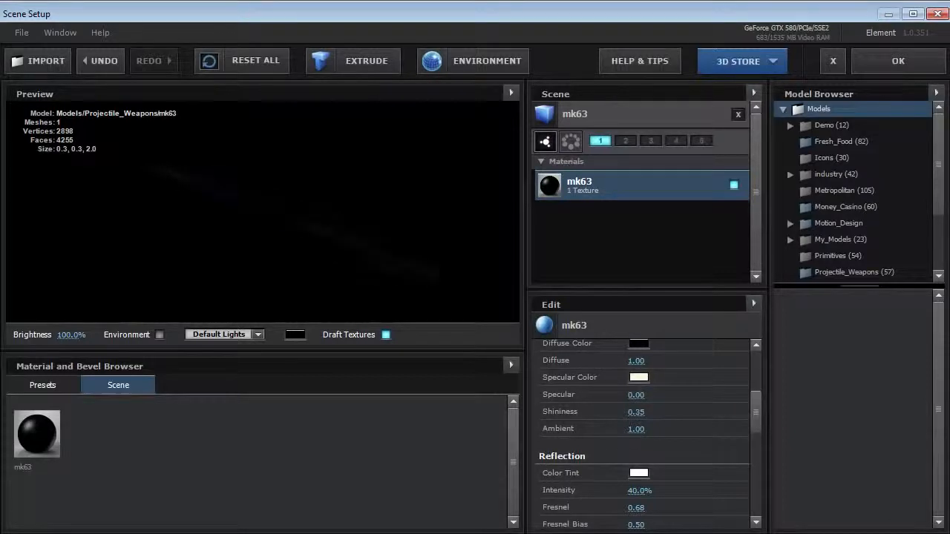
Set the mk63 material's reflection Intensity to 100% and Fresnel to 0, check the preview, and accept the scene
{"action": "scroll", "coordinate": [699, 433], "scroll_direction": "down", "scroll_amount": 2}
{"action": "left_click", "coordinate": [638, 428]}
{"action": "type", "text": "100"}
{"action": "key", "text": "Return"}
{"action": "left_click", "coordinate": [635, 443]}
{"action": "type", "text": "0"}
{"action": "key", "text": "Return"}
{"action": "left_click_drag", "start_coordinate": [237, 229], "coordinate": [266, 249]}
{"action": "scroll", "coordinate": [270, 237], "scroll_direction": "up", "scroll_amount": 2}
{"action": "left_click_drag", "start_coordinate": [225, 256], "coordinate": [222, 242]}
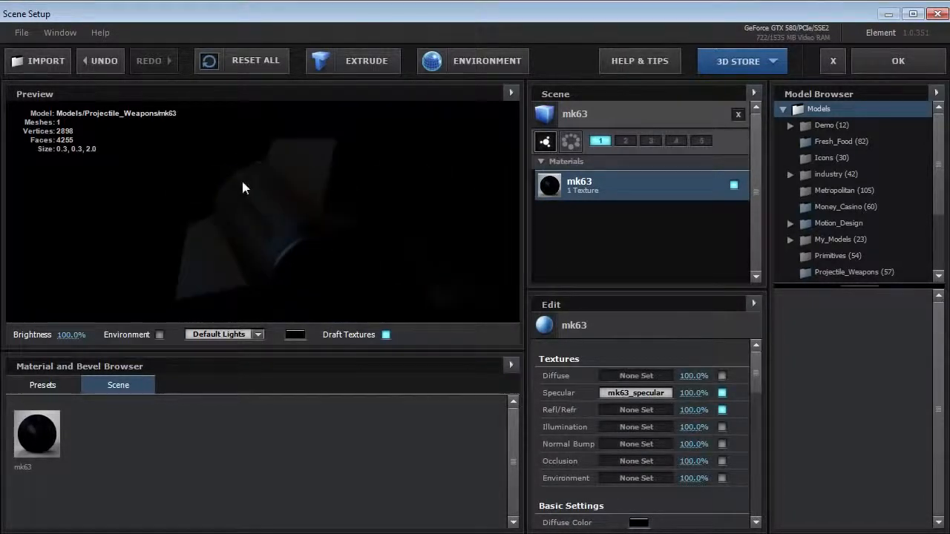
{"action": "left_click_drag", "start_coordinate": [242, 187], "coordinate": [248, 233]}
{"action": "left_click", "coordinate": [898, 61]}
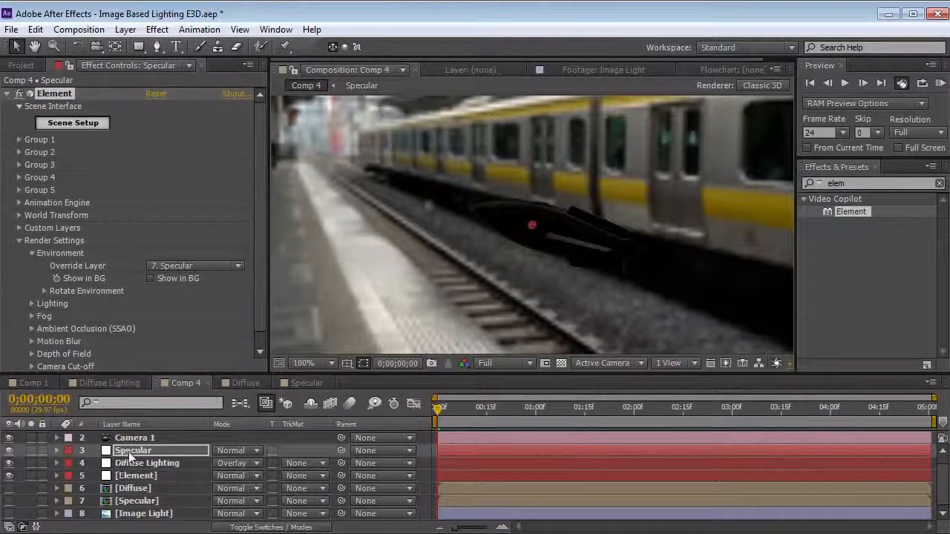
Set the Specular layer's blending mode to Add and compare the missile with the layer hidden and shown
{"action": "key", "text": "Return"}
{"action": "left_click", "coordinate": [235, 450]}
{"action": "left_click", "coordinate": [295, 363]}
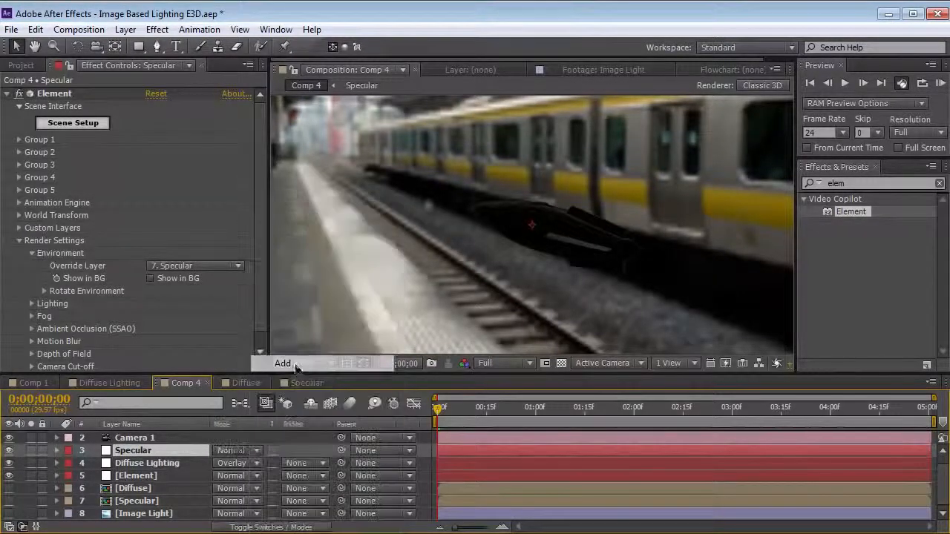
{"action": "key", "text": "c"}
{"action": "mouse_move", "coordinate": [571, 215]}
{"action": "left_mouse_down"}
{"action": "mouse_move", "coordinate": [548, 239]}
{"action": "mouse_move", "coordinate": [495, 255]}
{"action": "mouse_move", "coordinate": [562, 232]}
{"action": "mouse_move", "coordinate": [555, 236]}
{"action": "mouse_move", "coordinate": [511, 254]}
{"action": "mouse_move", "coordinate": [570, 207]}
{"action": "left_mouse_up"}
{"action": "left_click", "coordinate": [8, 451]}
{"action": "left_click", "coordinate": [9, 450]}
{"action": "left_click", "coordinate": [9, 450]}
{"action": "left_click", "coordinate": [9, 451]}
Raise Reflect to 3.17 in the Specular layer's Multi-Pass Mixer and inspect the missile up close
{"action": "left_click", "coordinate": [260, 236]}
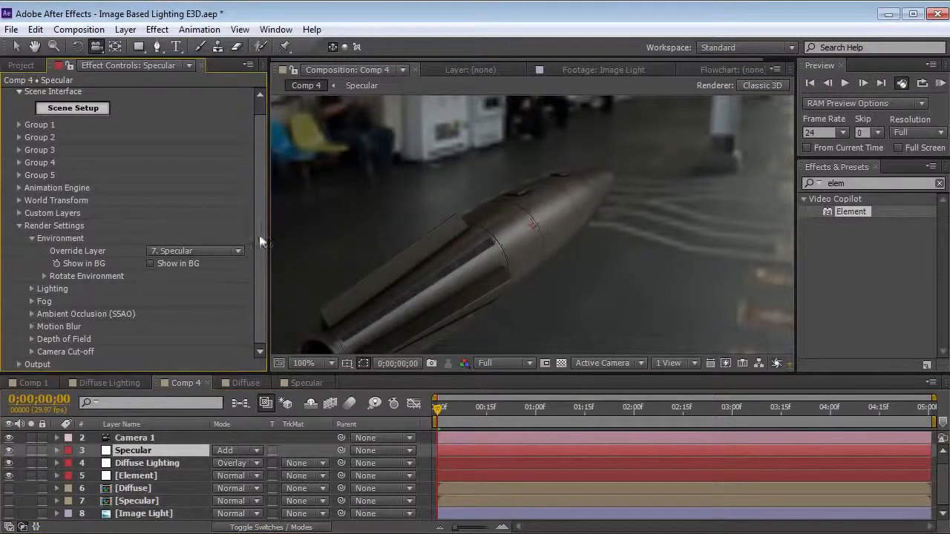
{"action": "left_click", "coordinate": [19, 364]}
{"action": "left_click", "coordinate": [31, 363]}
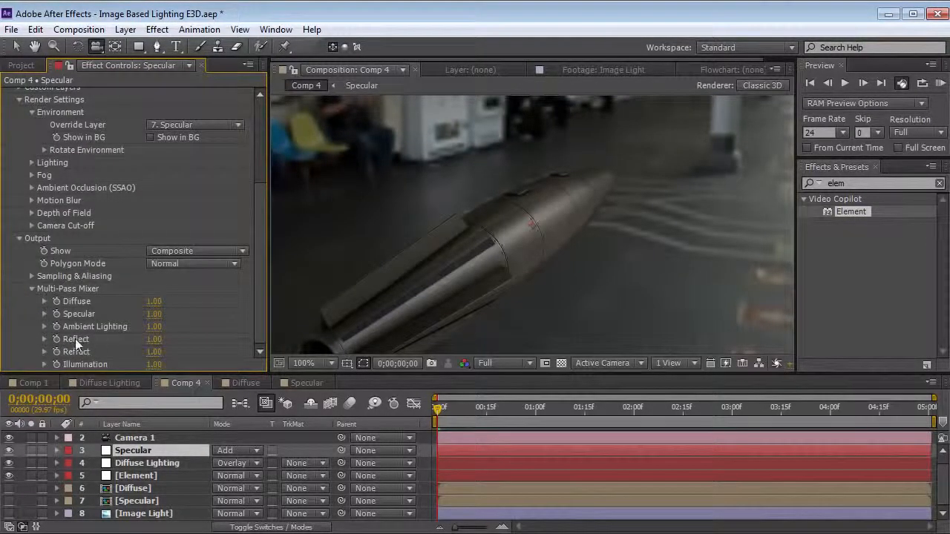
{"action": "left_click", "coordinate": [131, 454]}
{"action": "left_click_drag", "start_coordinate": [152, 344], "coordinate": [305, 322]}
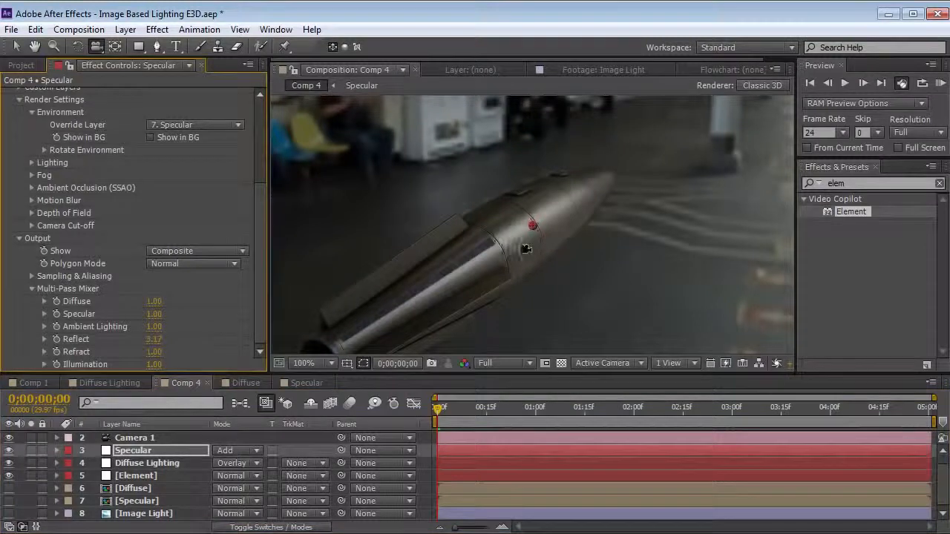
{"action": "key", "text": "period"}
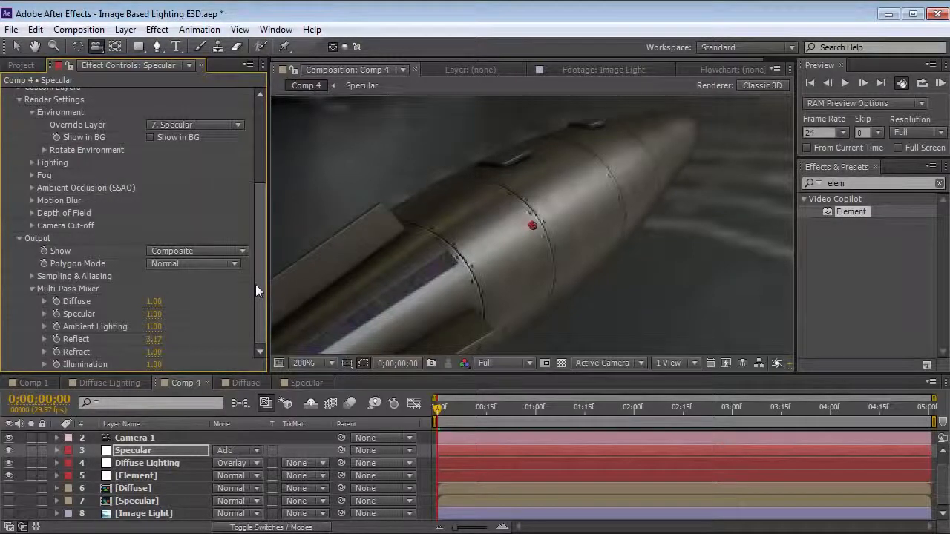
{"action": "left_click", "coordinate": [32, 276]}
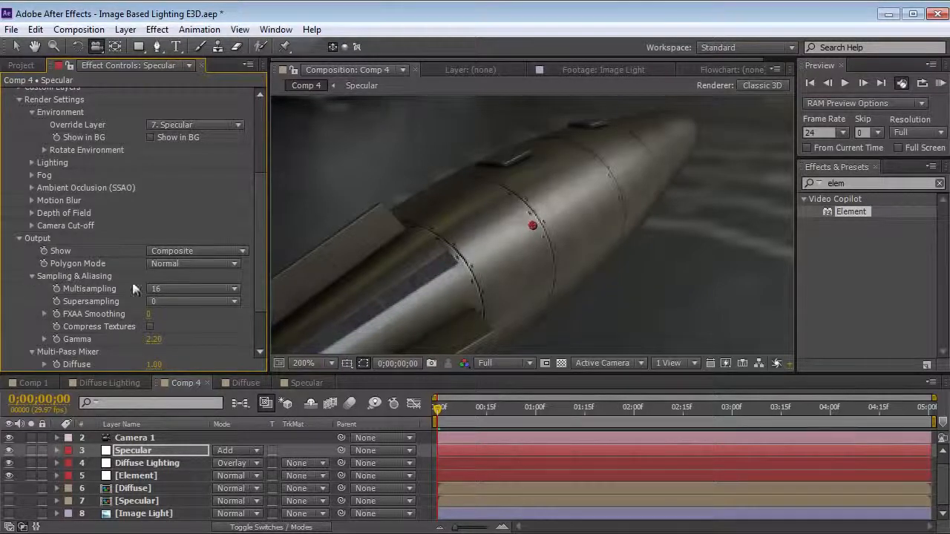
{"action": "left_click", "coordinate": [32, 276]}
{"action": "left_click_drag", "start_coordinate": [431, 245], "coordinate": [523, 244]}
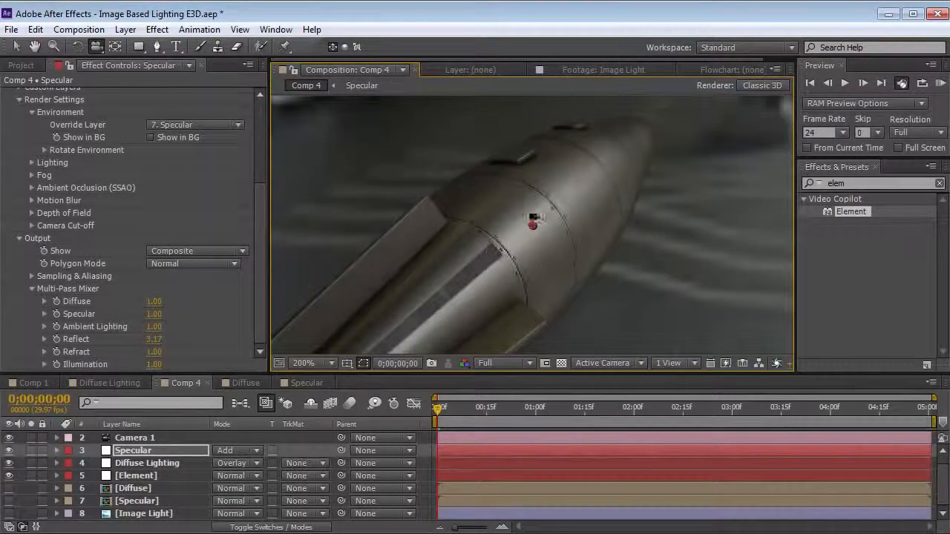
Lower the Fast Blur Blurriness on the Specular composition's adjustment layer to 0 while viewing Comp 4, and inspect the missile
{"action": "left_click", "coordinate": [305, 382]}
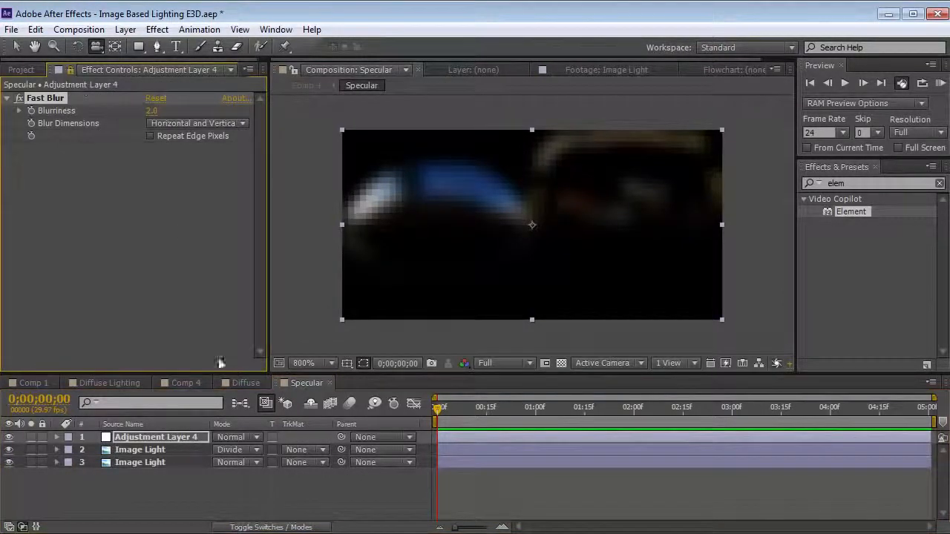
{"action": "left_click", "coordinate": [187, 383]}
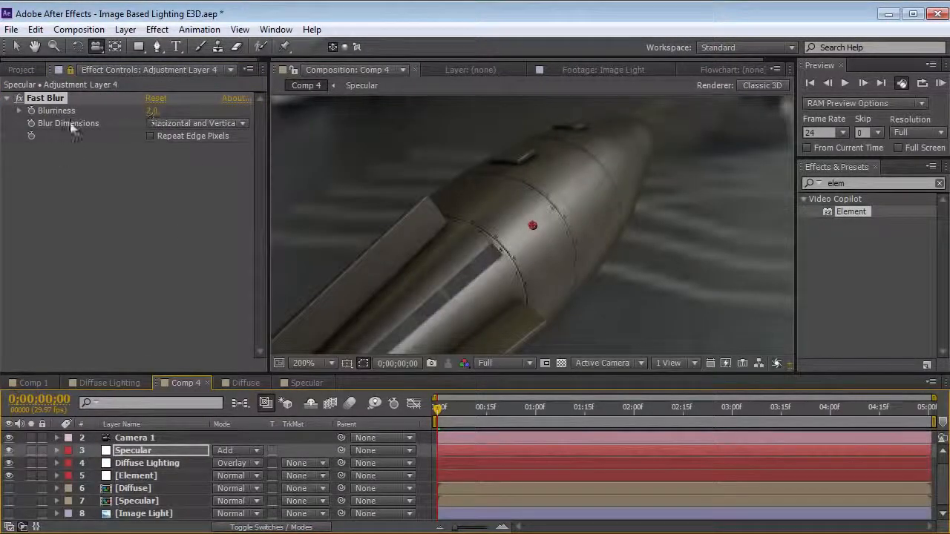
{"action": "left_click_drag", "start_coordinate": [151, 117], "coordinate": [123, 116]}
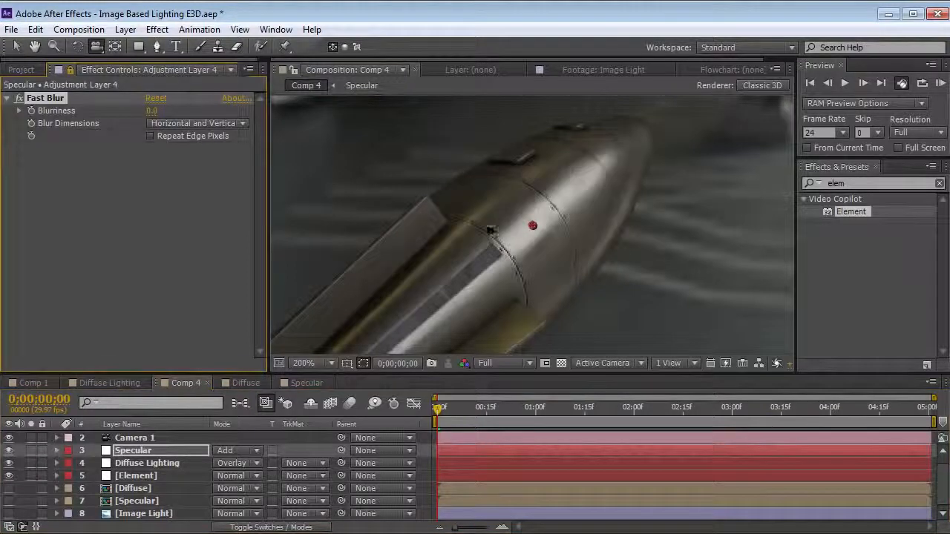
{"action": "left_click", "coordinate": [489, 275]}
{"action": "scroll", "coordinate": [487, 288], "scroll_direction": "down", "scroll_amount": 1}
{"action": "left_click_drag", "start_coordinate": [484, 263], "coordinate": [522, 303]}
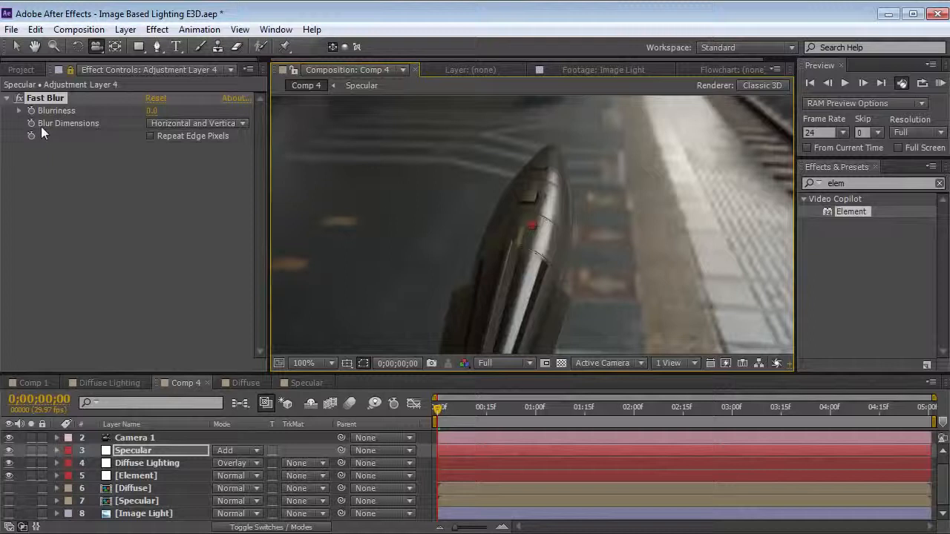
Set the Specular composition's Fast Blur Blurriness to 1.0 while watching Comp 4, and unlock the effect controls
{"action": "left_click", "coordinate": [152, 110]}
{"action": "mouse_move", "coordinate": [150, 111]}
{"action": "left_mouse_down"}
{"action": "mouse_move", "coordinate": [152, 119]}
{"action": "mouse_move", "coordinate": [145, 112]}
{"action": "left_mouse_up"}
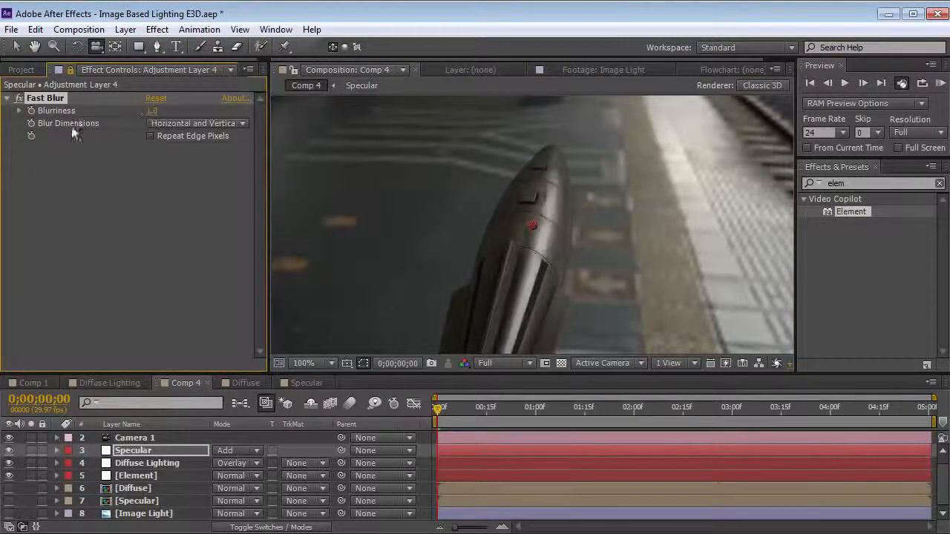
{"action": "left_click", "coordinate": [19, 111]}
{"action": "left_click_drag", "start_coordinate": [45, 133], "coordinate": [43, 131]}
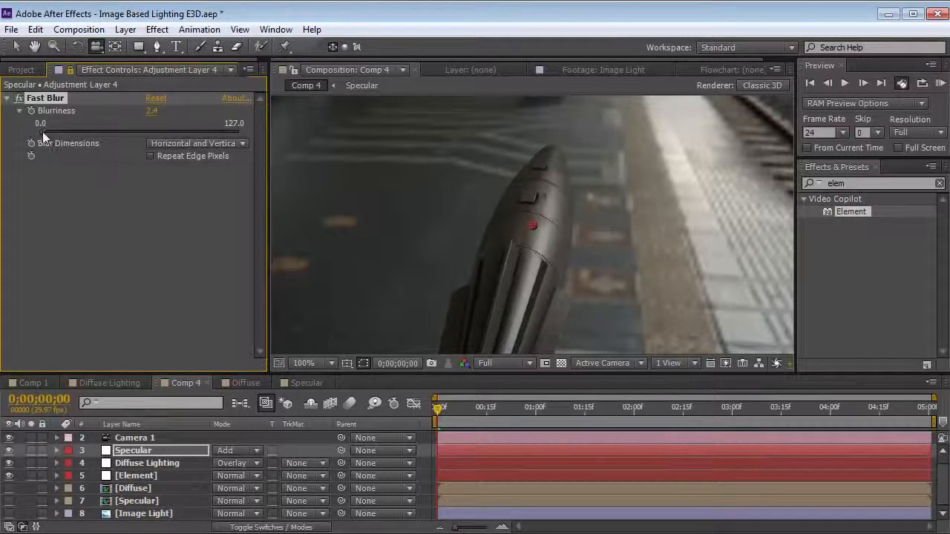
{"action": "left_click", "coordinate": [70, 70]}
Set Levels Input Black to 8352.6 on the lowest Image Light layer in the Specular composition, and check the missile in Comp 4
{"action": "left_click", "coordinate": [301, 382]}
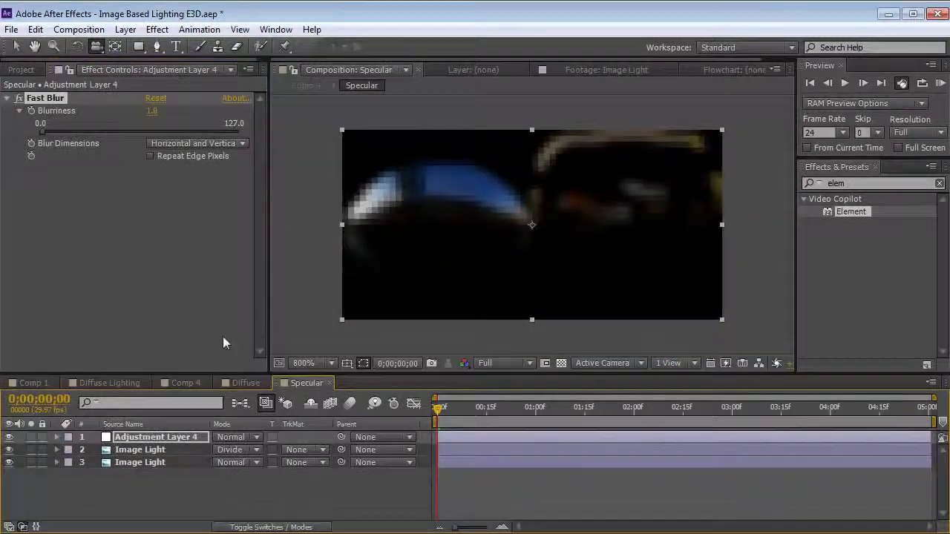
{"action": "left_click", "coordinate": [141, 450]}
{"action": "left_click", "coordinate": [141, 461]}
{"action": "left_click", "coordinate": [35, 94]}
{"action": "left_click_drag", "start_coordinate": [114, 178], "coordinate": [92, 184]}
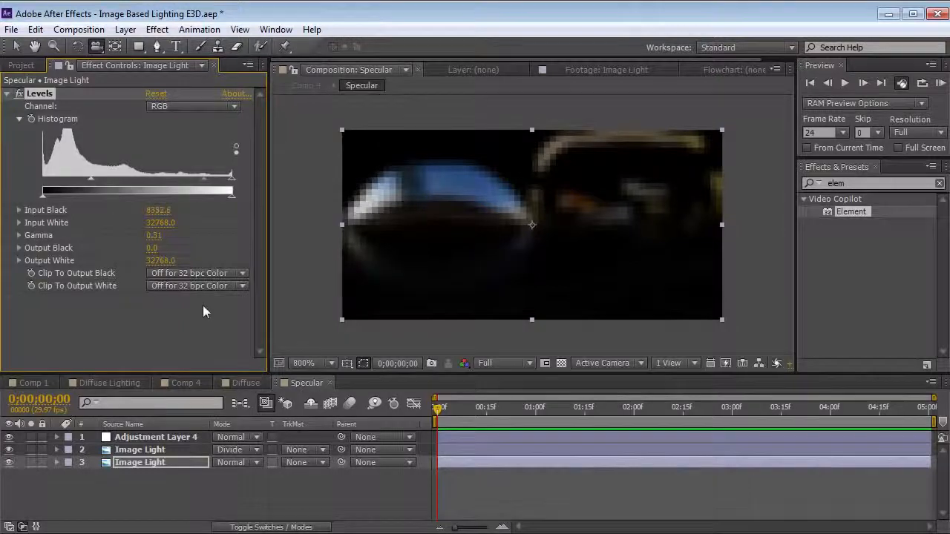
{"action": "left_click", "coordinate": [211, 383]}
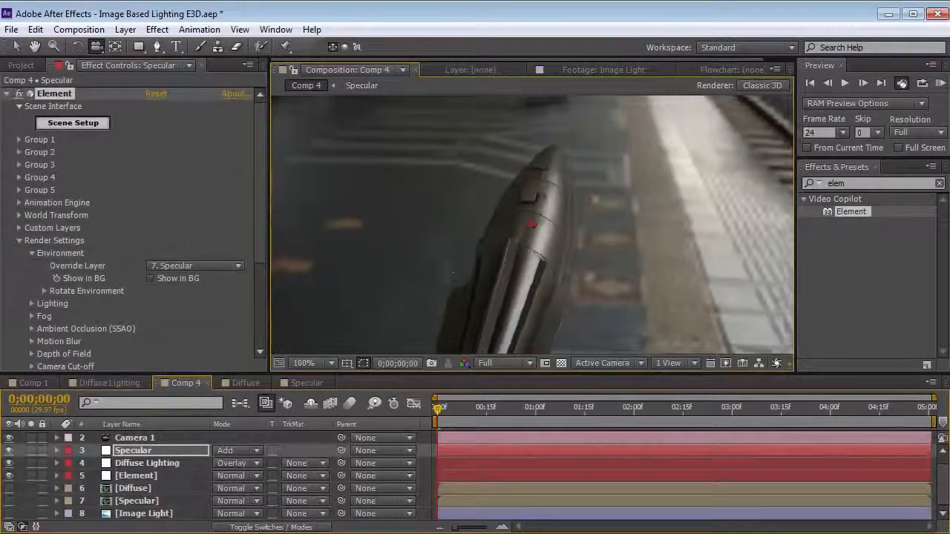
{"action": "left_click_drag", "start_coordinate": [407, 237], "coordinate": [552, 266]}
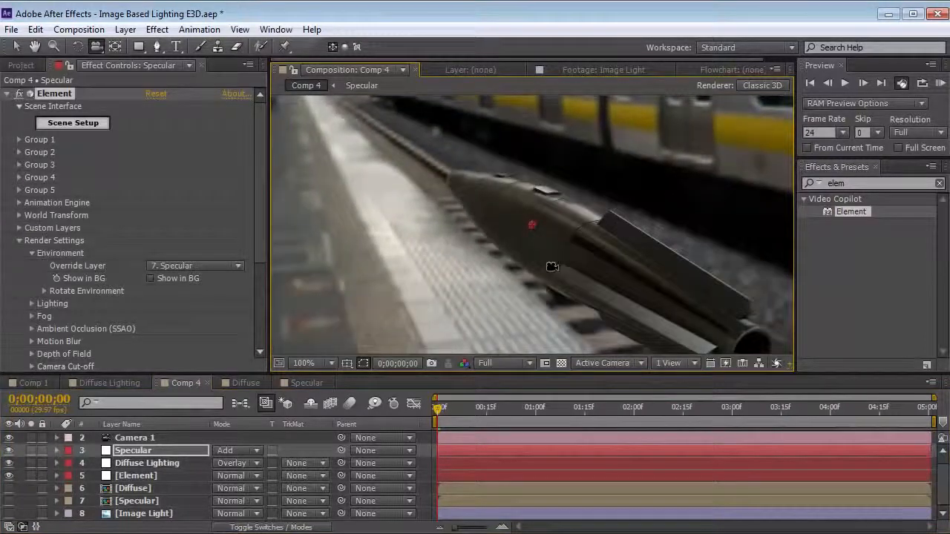
Inspect the missile from several angles in Comp 4 and set Light 1's Intensity to 71%
{"action": "key", "text": "grave"}
{"action": "left_click_drag", "start_coordinate": [581, 334], "coordinate": [432, 294]}
{"action": "key", "text": "grave"}
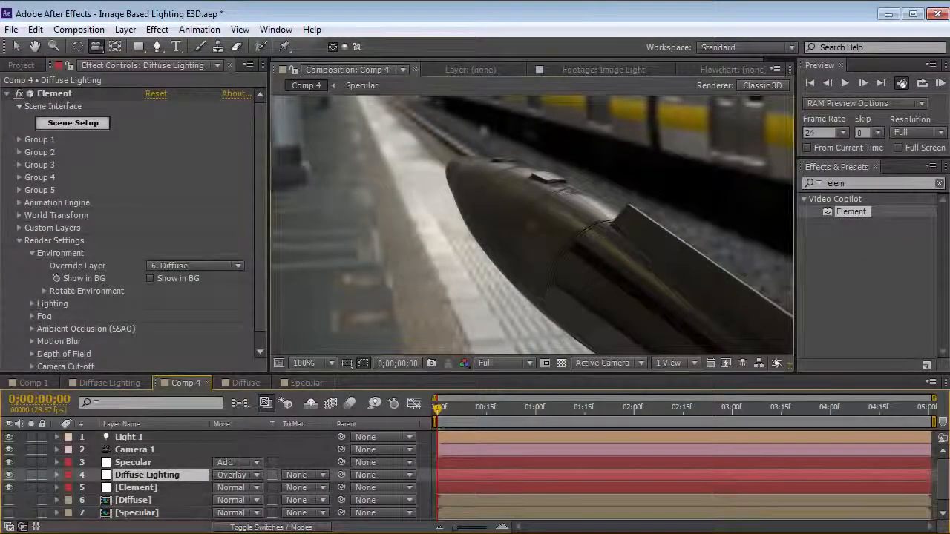
{"action": "left_click_drag", "start_coordinate": [540, 290], "coordinate": [529, 234]}
{"action": "left_click", "coordinate": [130, 439]}
{"action": "key", "text": "t"}
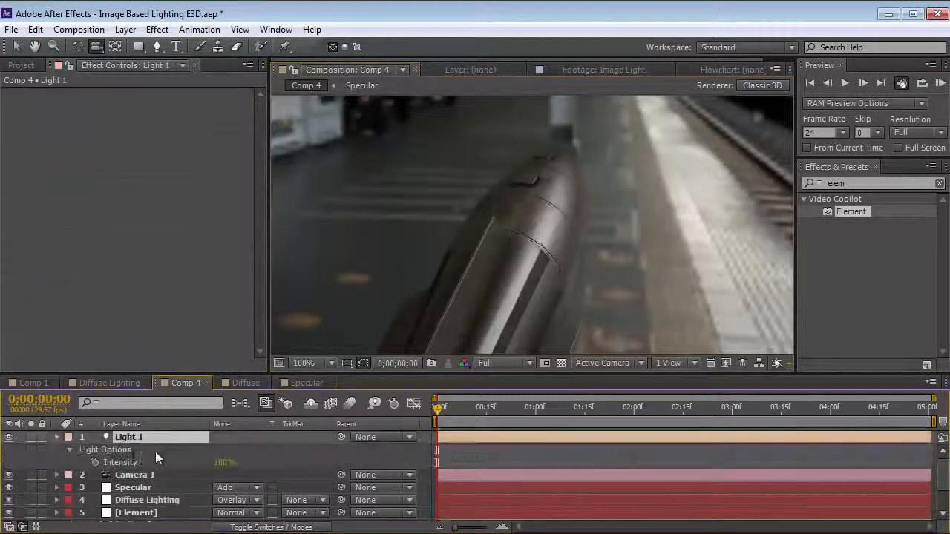
{"action": "left_click", "coordinate": [221, 465]}
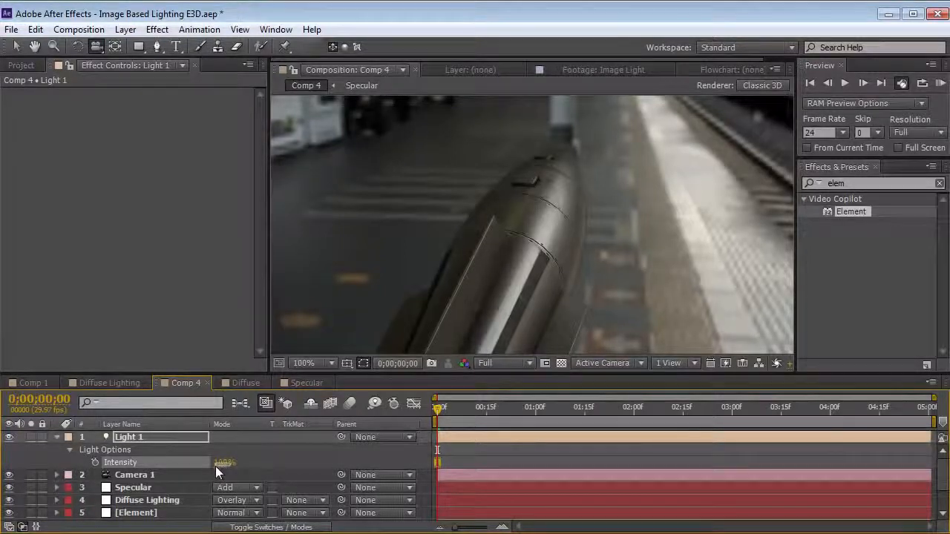
{"action": "left_click_drag", "start_coordinate": [218, 465], "coordinate": [189, 464]}
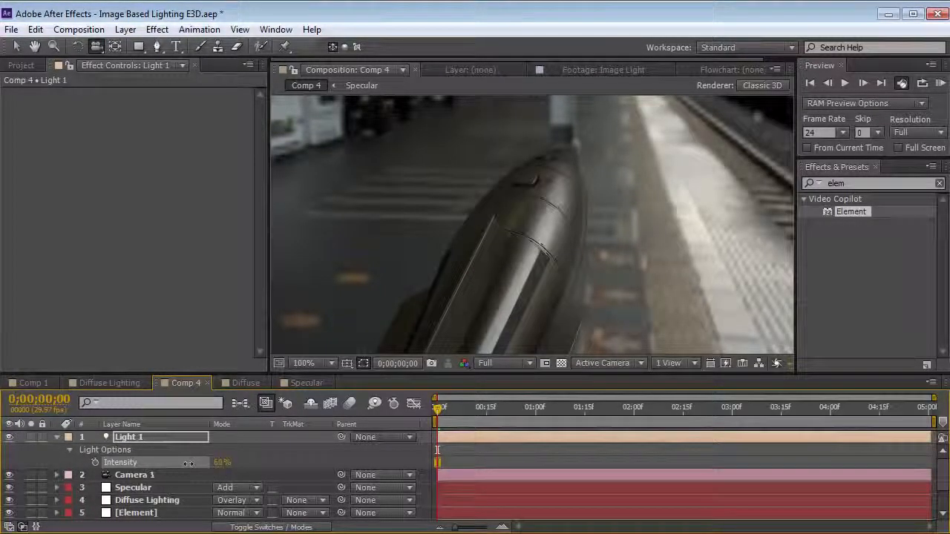
{"action": "left_click_drag", "start_coordinate": [407, 272], "coordinate": [545, 344]}
{"action": "left_click_drag", "start_coordinate": [225, 467], "coordinate": [233, 466]}
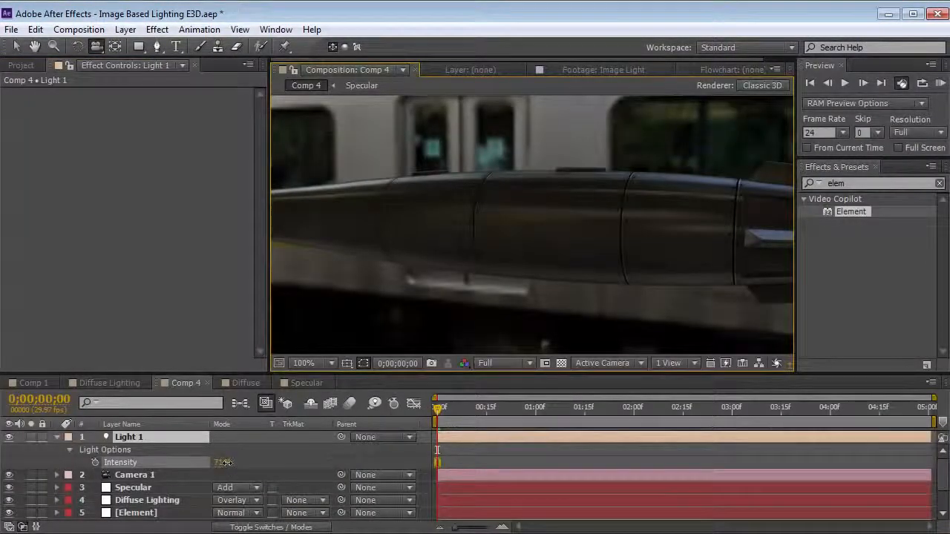
Raise Reflect to 1.38 in the Diffuse Lighting layer's Multi-Pass Mixer and inspect the missile in an enlarged composition view
{"action": "left_click", "coordinate": [147, 500]}
{"action": "left_click_drag", "start_coordinate": [259, 293], "coordinate": [257, 334]}
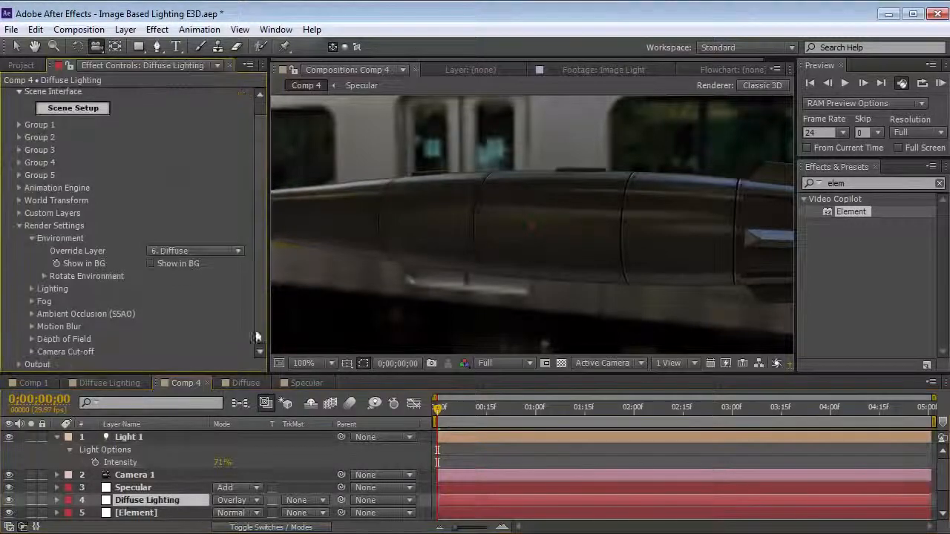
{"action": "left_click", "coordinate": [20, 365]}
{"action": "left_click", "coordinate": [31, 364]}
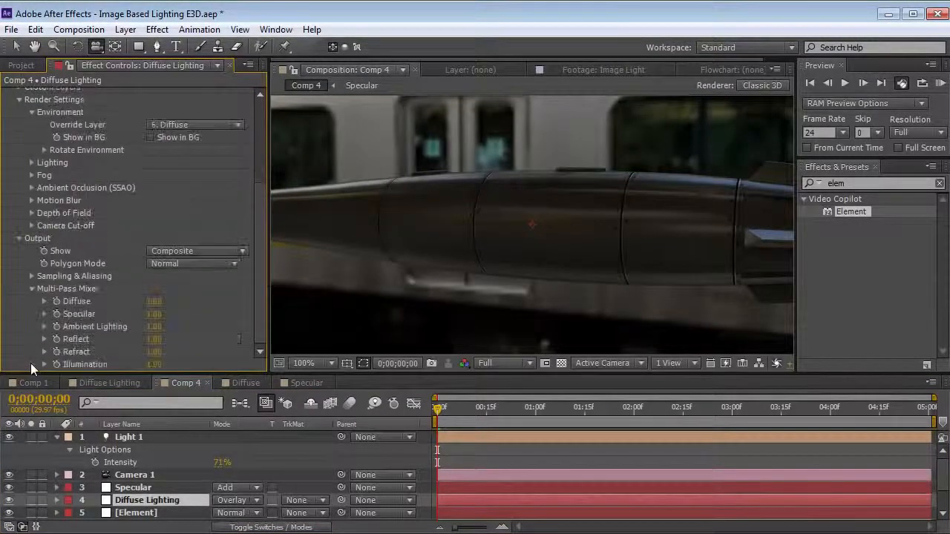
{"action": "left_click_drag", "start_coordinate": [155, 341], "coordinate": [197, 335]}
{"action": "key", "text": "grave"}
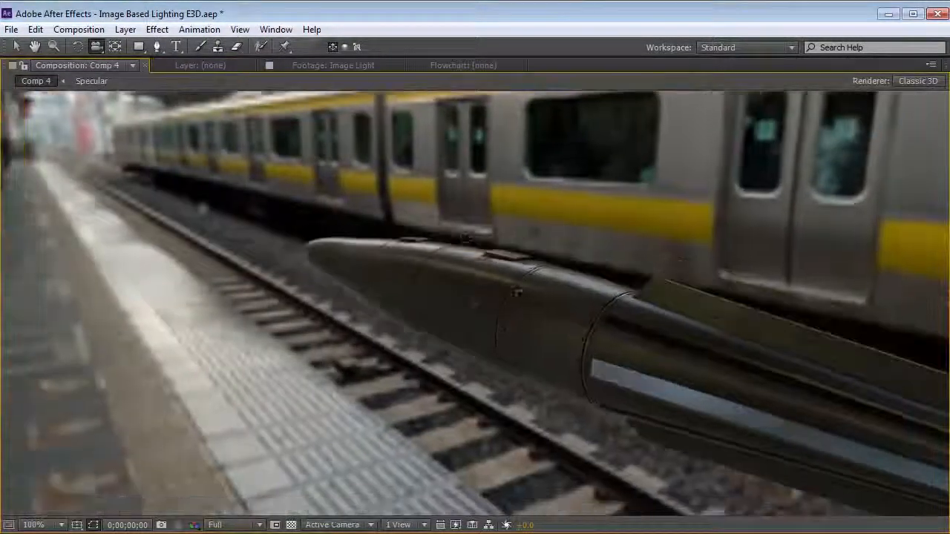
{"action": "key", "text": "grave"}
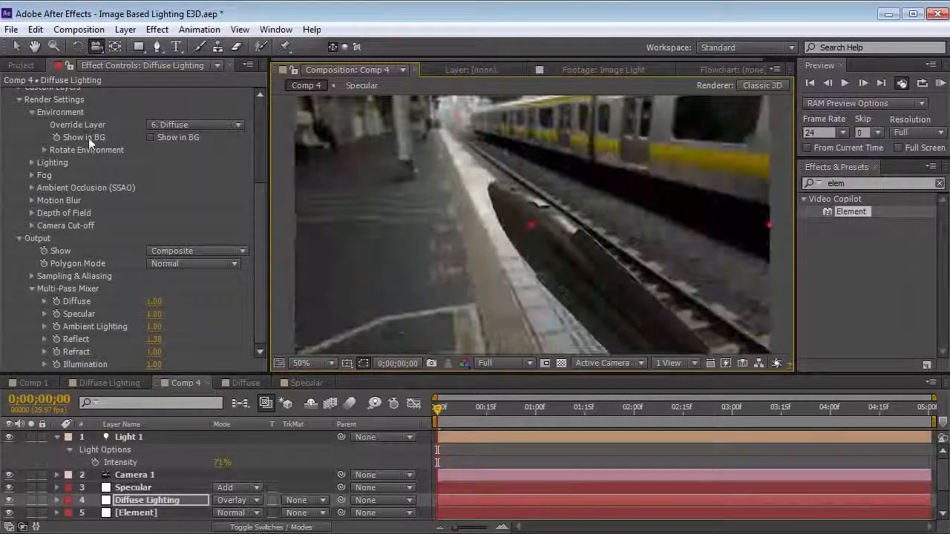
{"action": "left_click", "coordinate": [30, 68]}
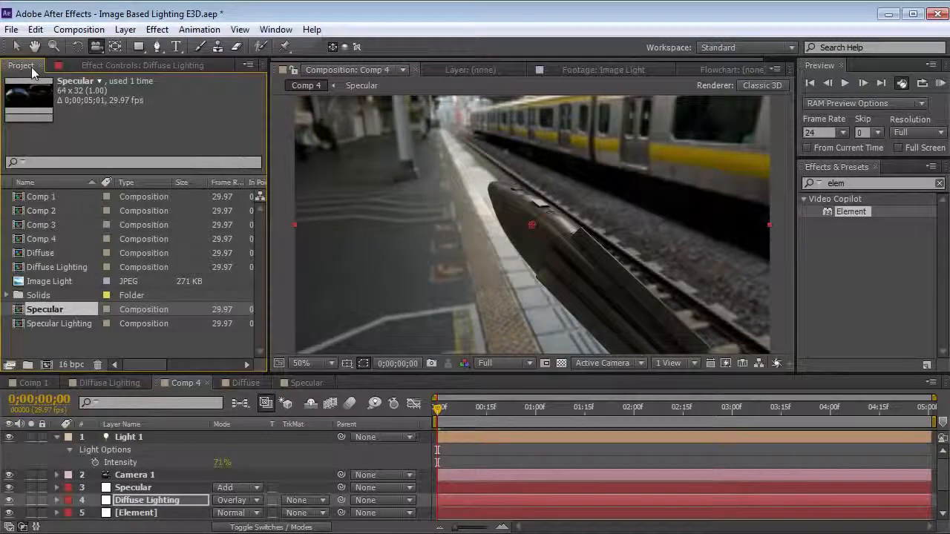
{"action": "left_click", "coordinate": [30, 283]}
{"action": "right_click", "coordinate": [30, 282]}
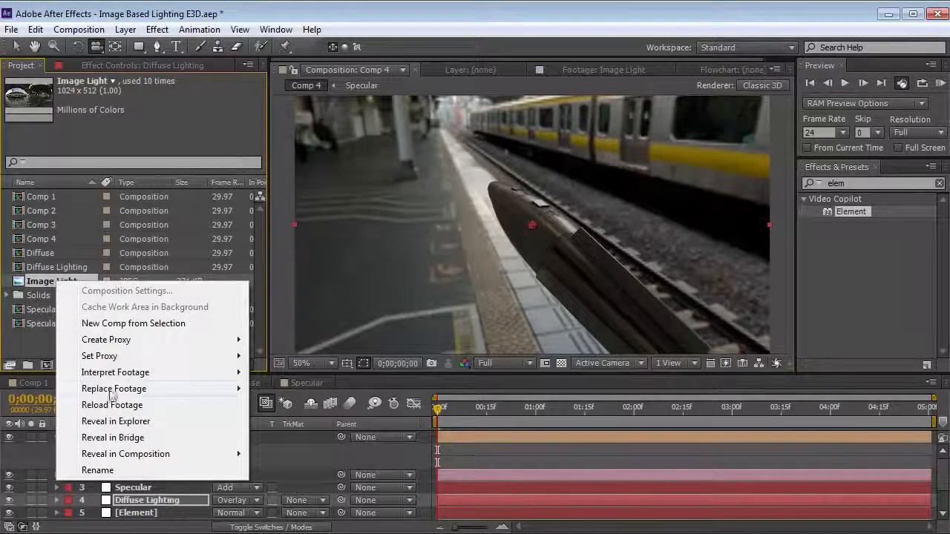
{"action": "mouse_move", "coordinate": [113, 388]}
{"action": "left_click", "coordinate": [282, 388]}
{"action": "left_click", "coordinate": [665, 260]}
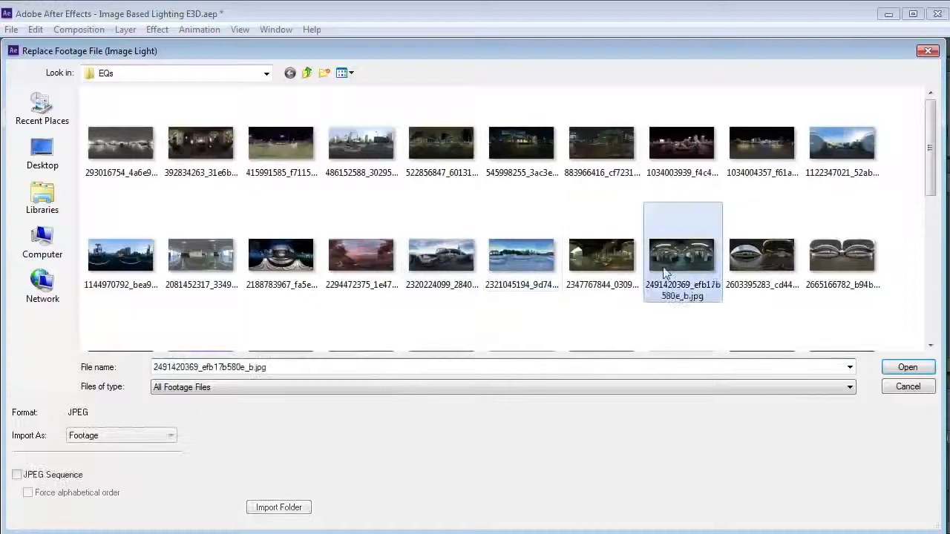
{"action": "double_click", "coordinate": [665, 273]}
{"action": "mouse_move", "coordinate": [610, 276]}
{"action": "left_mouse_down"}
{"action": "mouse_move", "coordinate": [639, 266]}
{"action": "mouse_move", "coordinate": [657, 275]}
{"action": "mouse_move", "coordinate": [623, 281]}
{"action": "left_mouse_up"}
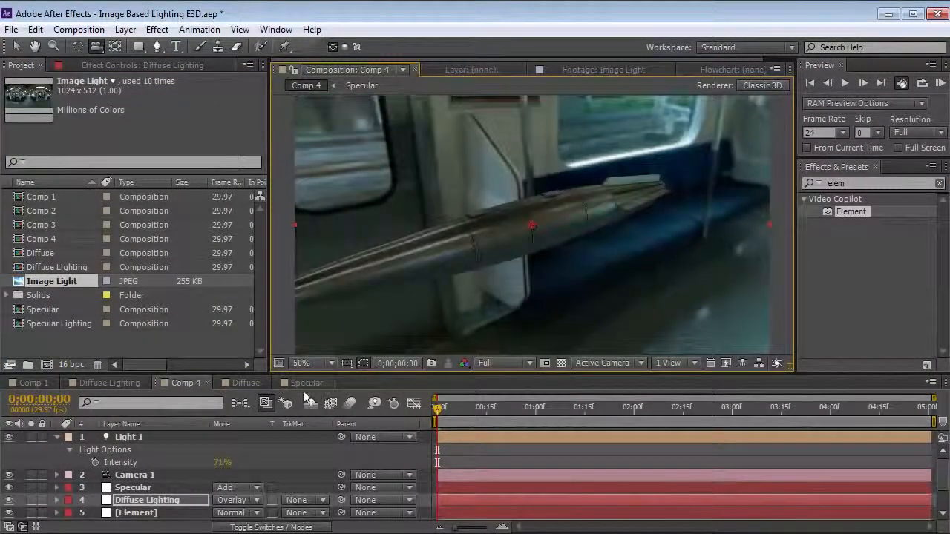
Increase the Fast Blur Blurriness on the Specular composition's Adjustment Layer 4 and view the missile again in Comp 4
{"action": "left_click", "coordinate": [306, 383]}
{"action": "left_click", "coordinate": [111, 67]}
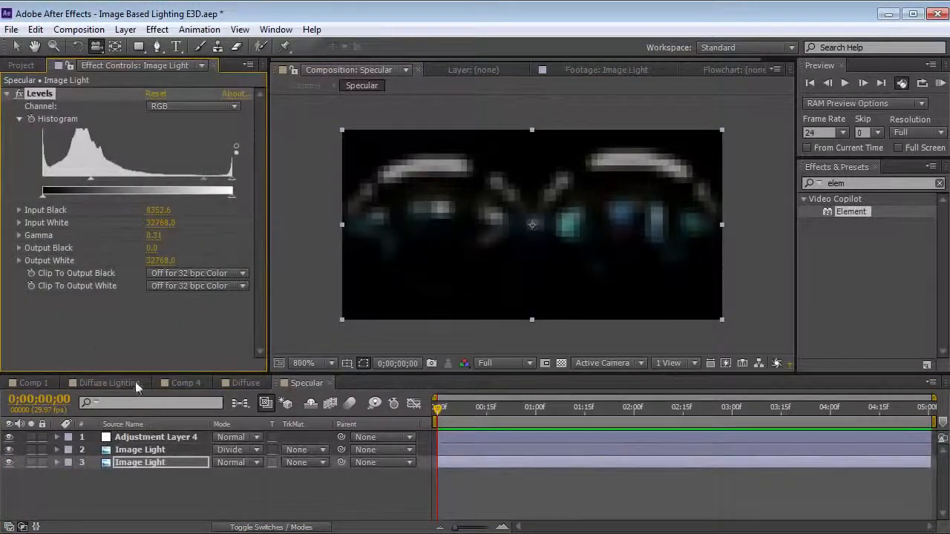
{"action": "left_click", "coordinate": [150, 436]}
{"action": "left_click_drag", "start_coordinate": [154, 111], "coordinate": [155, 121]}
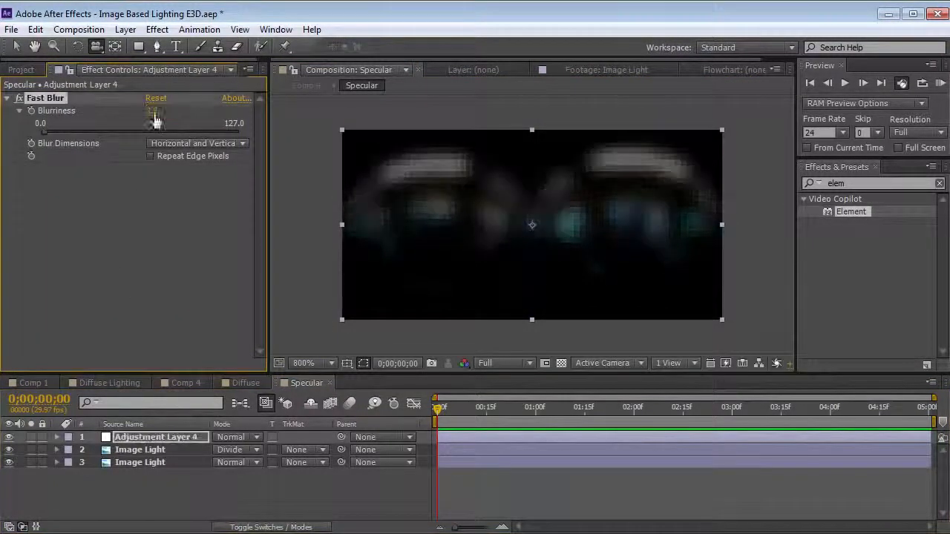
{"action": "left_click", "coordinate": [241, 383]}
{"action": "left_click", "coordinate": [198, 383]}
{"action": "left_click_drag", "start_coordinate": [521, 256], "coordinate": [377, 260]}
{"action": "left_click", "coordinate": [29, 68]}
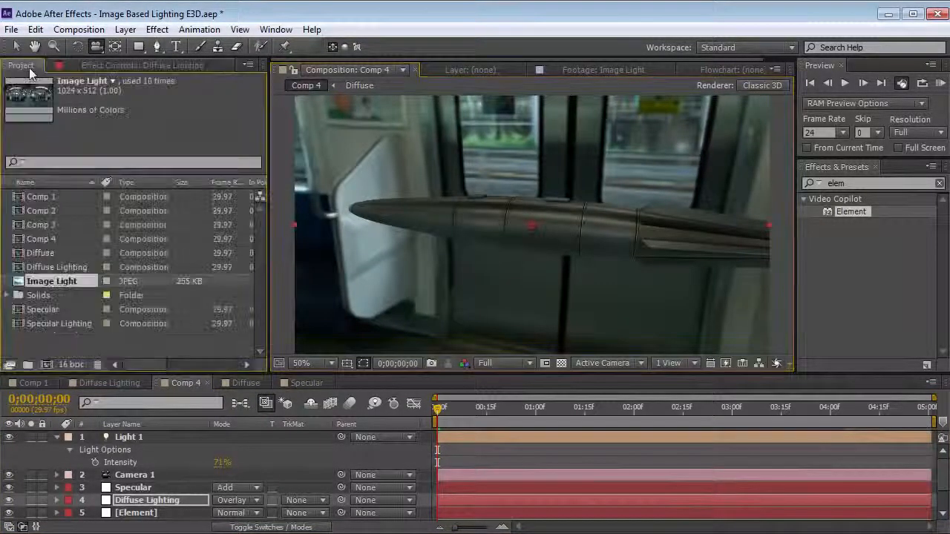
{"action": "right_click", "coordinate": [61, 283]}
{"action": "mouse_move", "coordinate": [193, 389]}
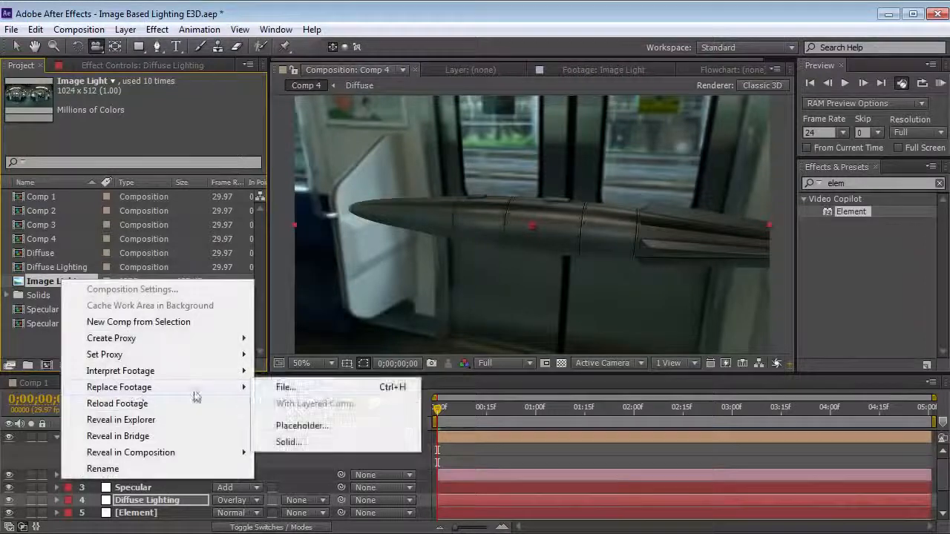
{"action": "left_click", "coordinate": [285, 387]}
{"action": "double_click", "coordinate": [282, 242]}
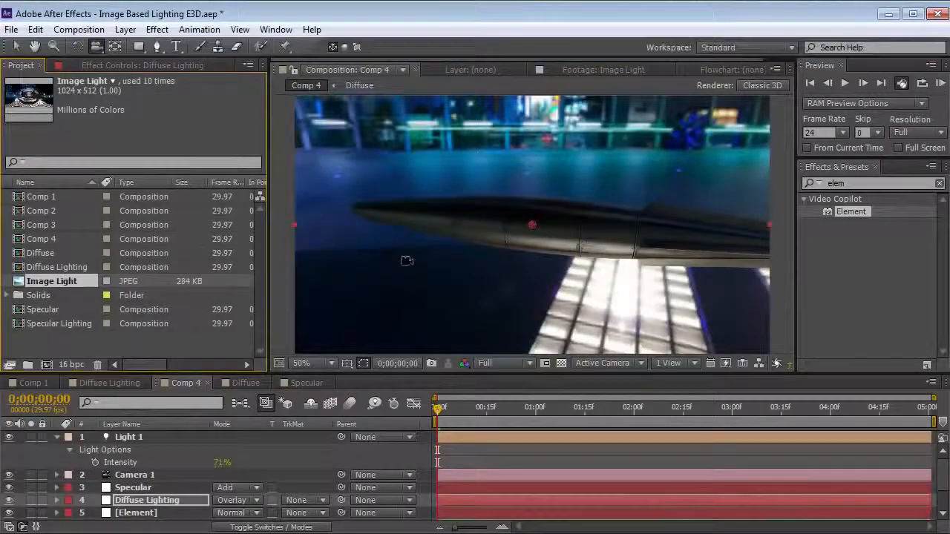
{"action": "left_click_drag", "start_coordinate": [424, 239], "coordinate": [524, 247]}
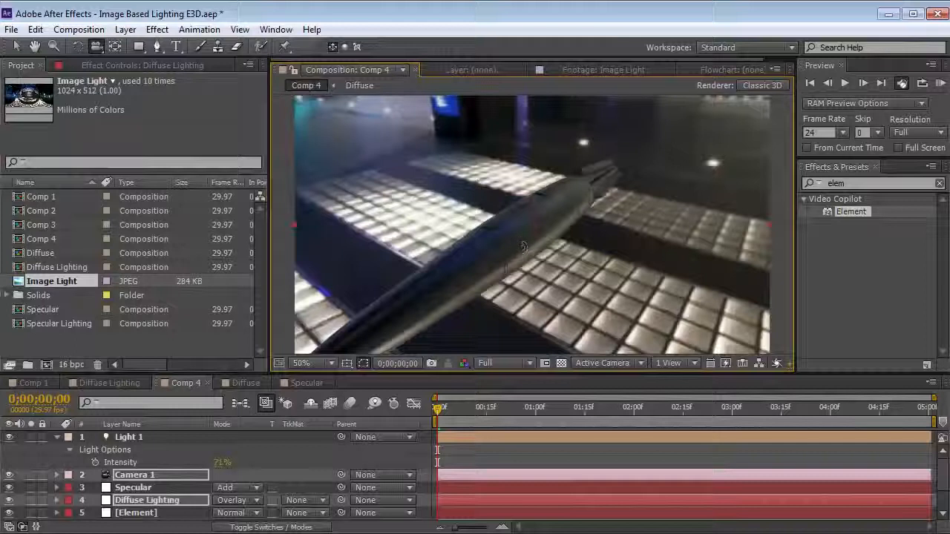
{"action": "left_click_drag", "start_coordinate": [580, 232], "coordinate": [437, 221]}
{"action": "right_click", "coordinate": [72, 282]}
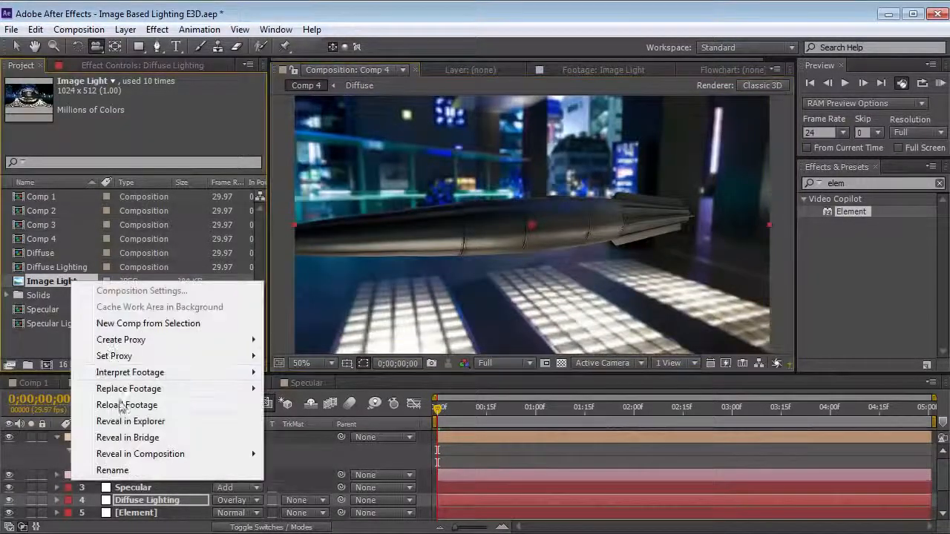
{"action": "mouse_move", "coordinate": [168, 397]}
{"action": "left_click", "coordinate": [292, 388]}
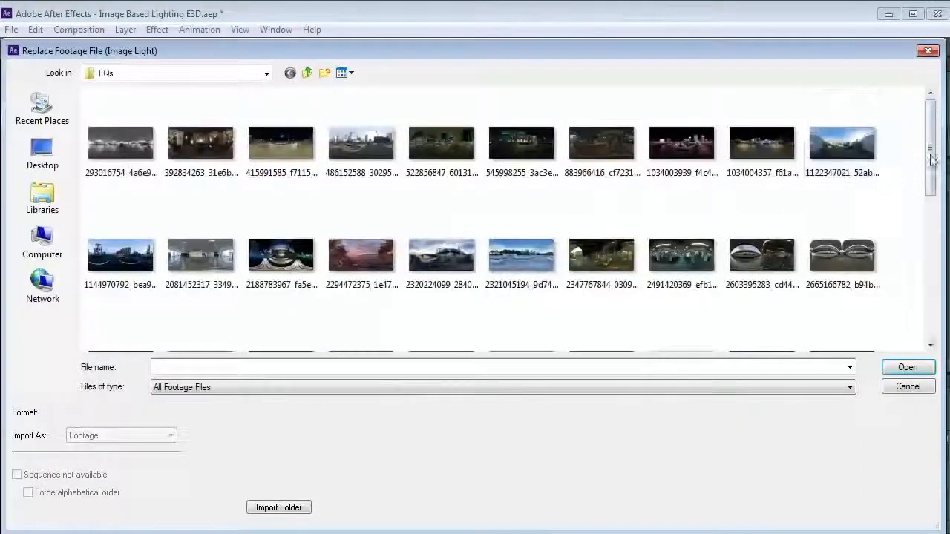
{"action": "double_click", "coordinate": [361, 255]}
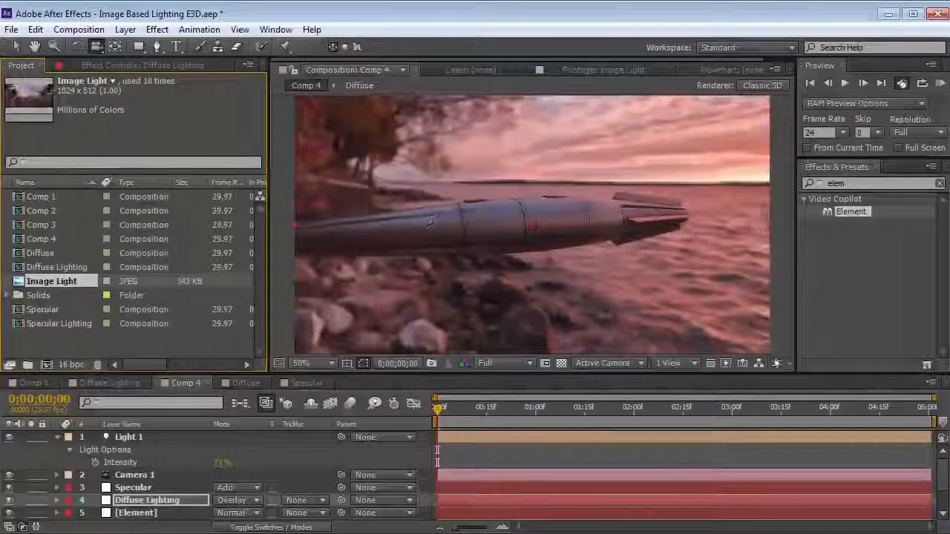
{"action": "left_click_drag", "start_coordinate": [372, 267], "coordinate": [398, 265]}
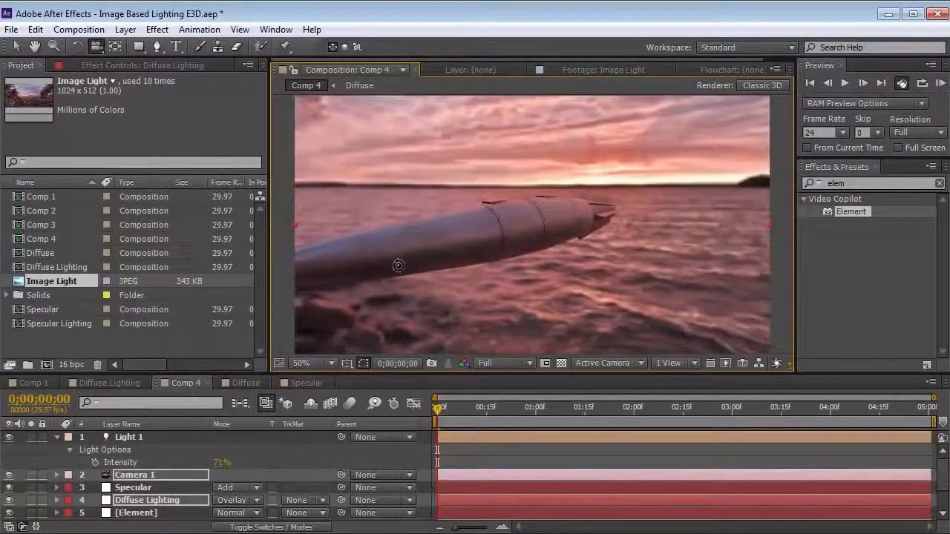
Undo the last change and review the Element environment settings on the Element, Diffuse Lighting and Specular layers of Comp 4
{"action": "key", "text": "ctrl+z"}
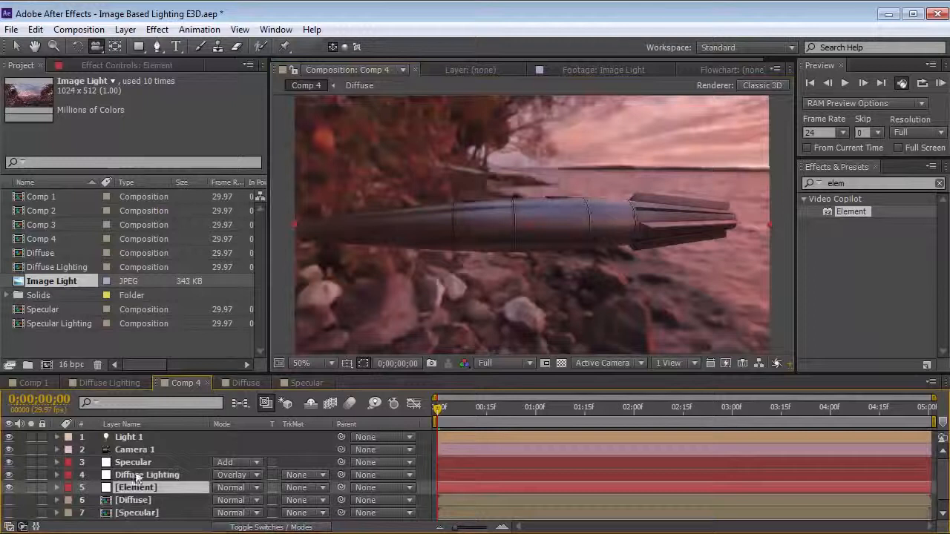
{"action": "left_click", "coordinate": [138, 476]}
{"action": "left_click", "coordinate": [131, 490]}
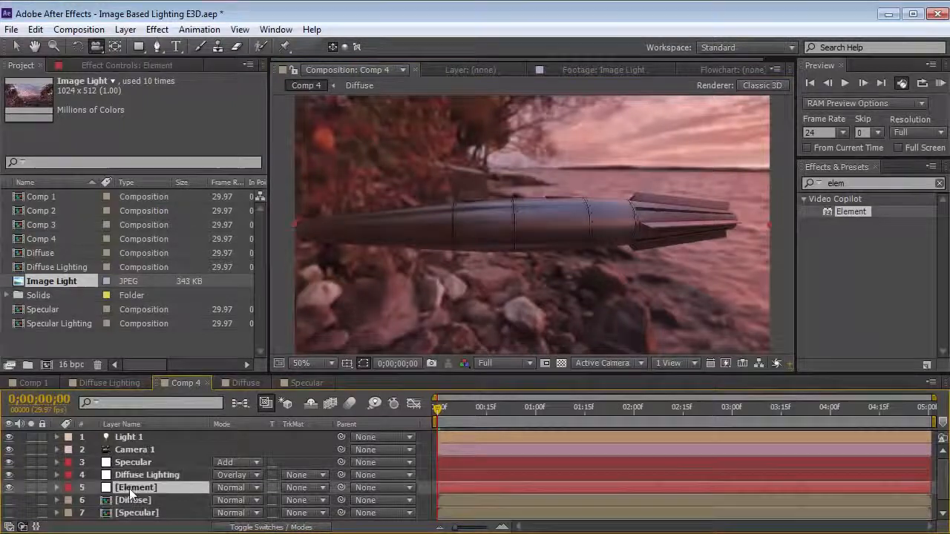
{"action": "left_click", "coordinate": [101, 68]}
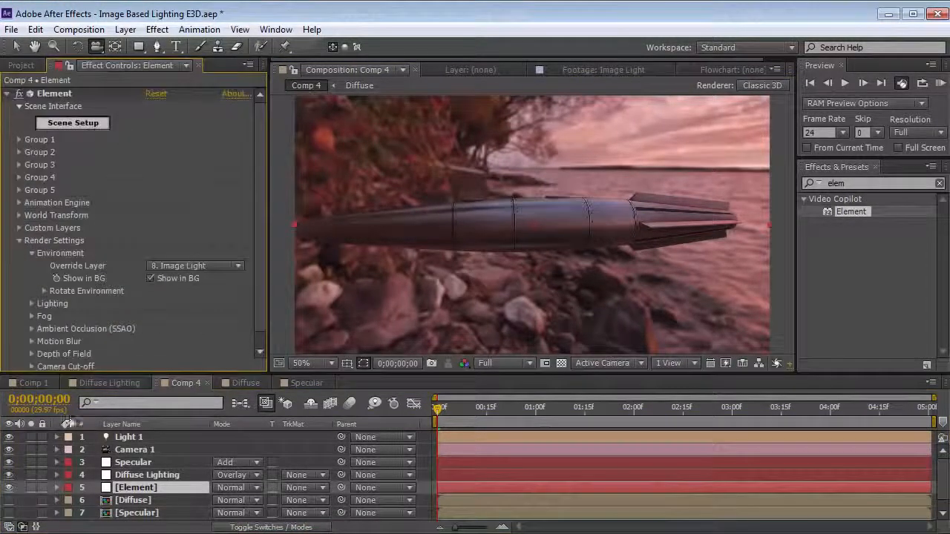
{"action": "left_click", "coordinate": [139, 477]}
{"action": "left_click", "coordinate": [137, 464]}
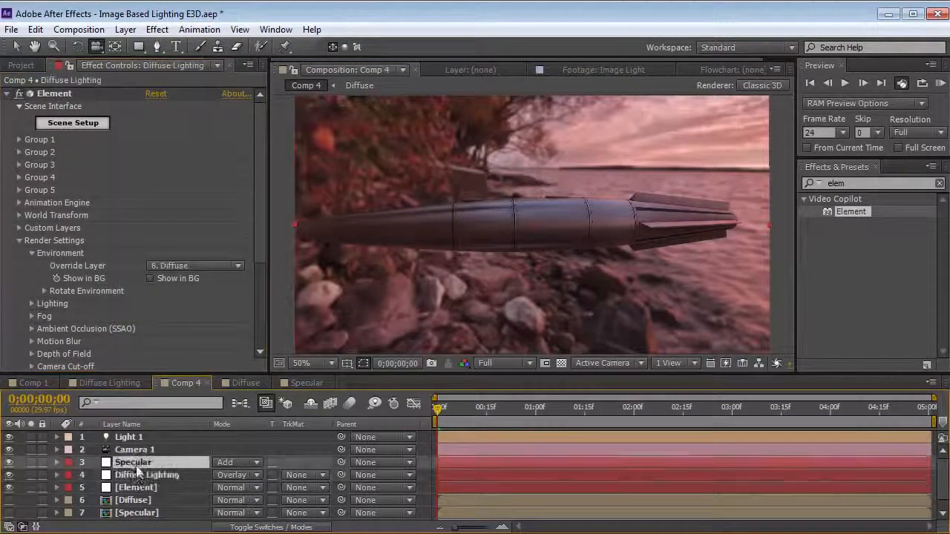
{"action": "left_click", "coordinate": [135, 475]}
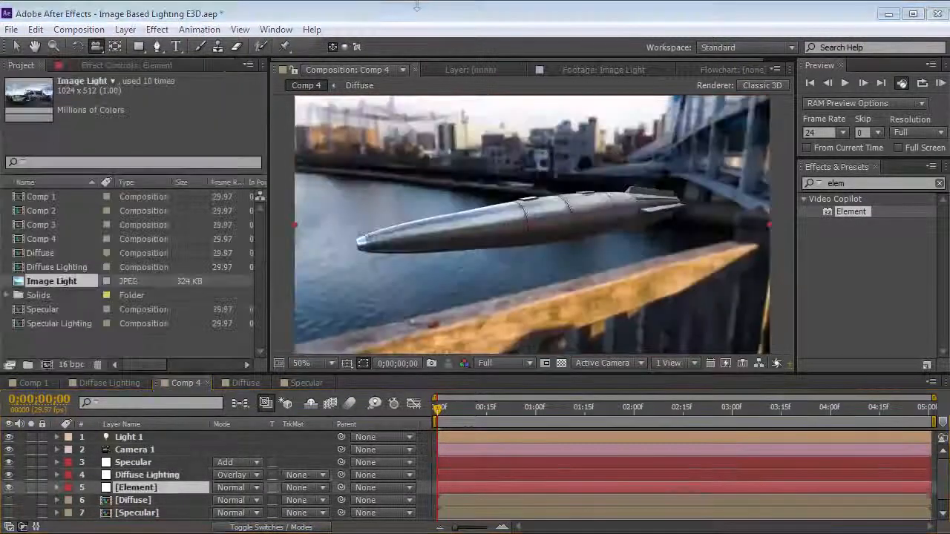
Orbit the camera around the missile to examine its lighting against the city waterfront and sunset lake environments
{"action": "left_click_drag", "start_coordinate": [661, 222], "coordinate": [559, 197]}
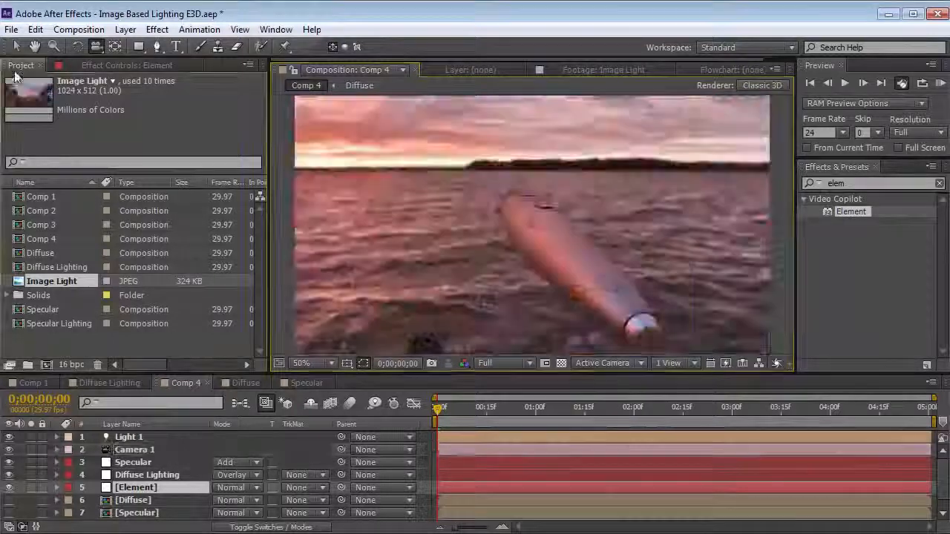
{"action": "left_click", "coordinate": [17, 72]}
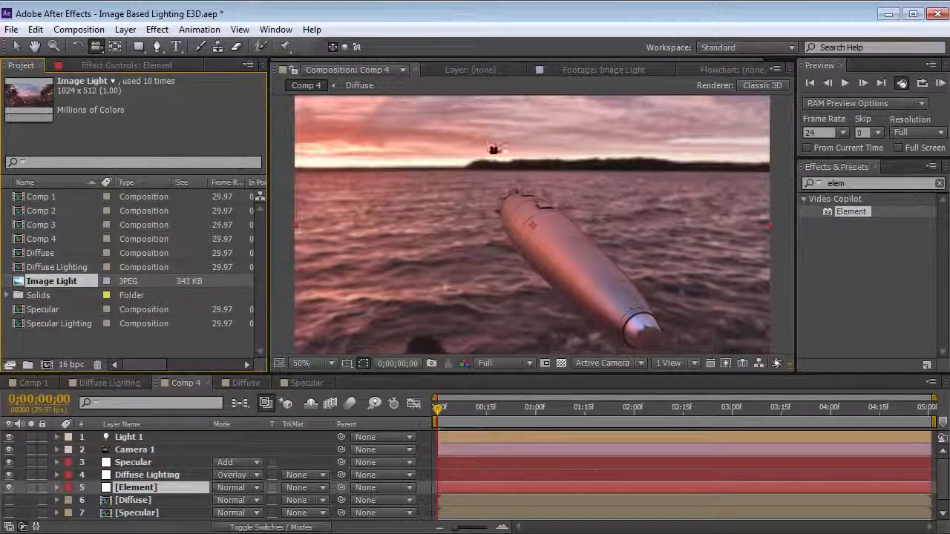
{"action": "left_click_drag", "start_coordinate": [519, 223], "coordinate": [568, 237]}
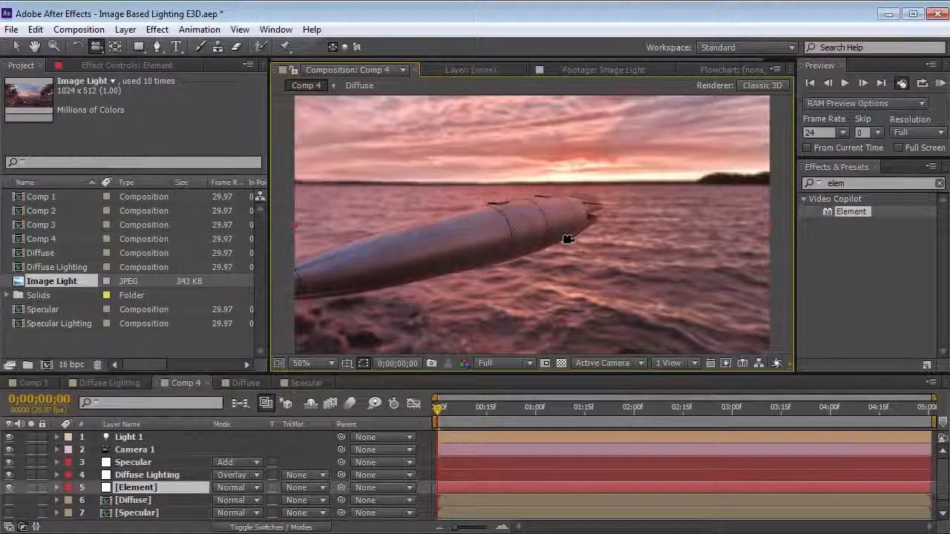